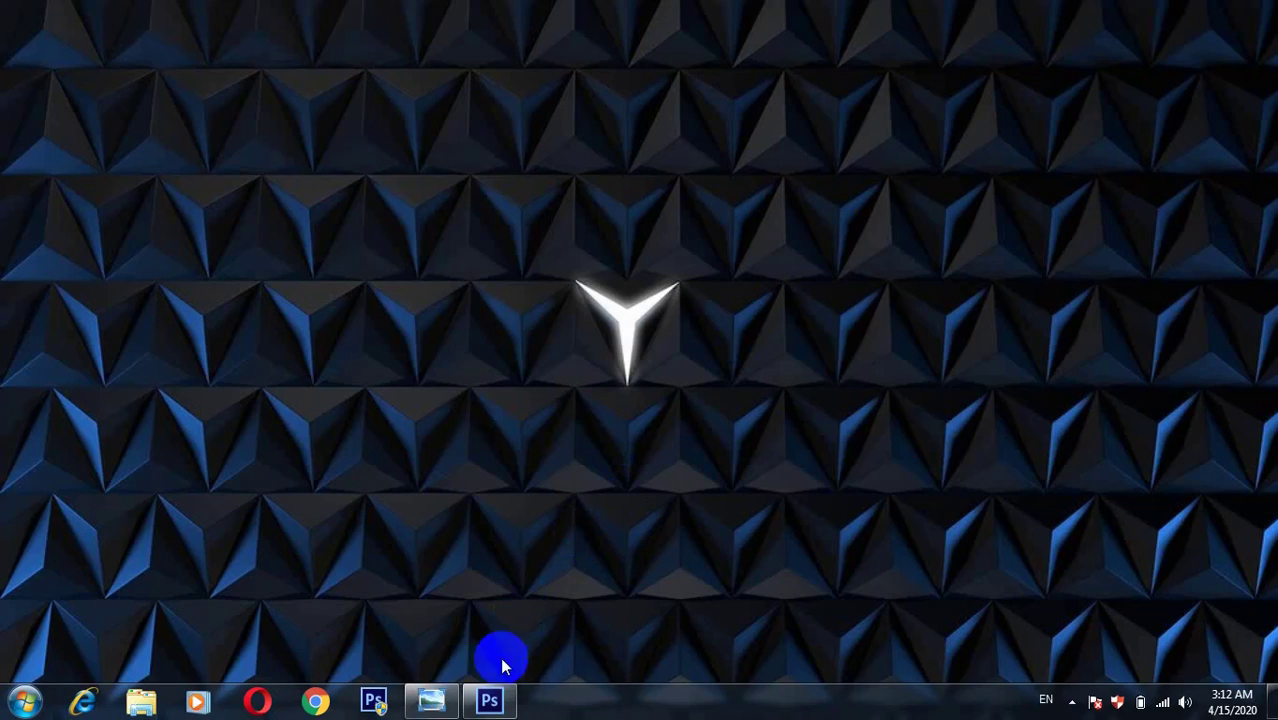
# Step: Create a new white document 450 × 269 pixels at 72 pixels/inch
pyautogui.click(491, 706)
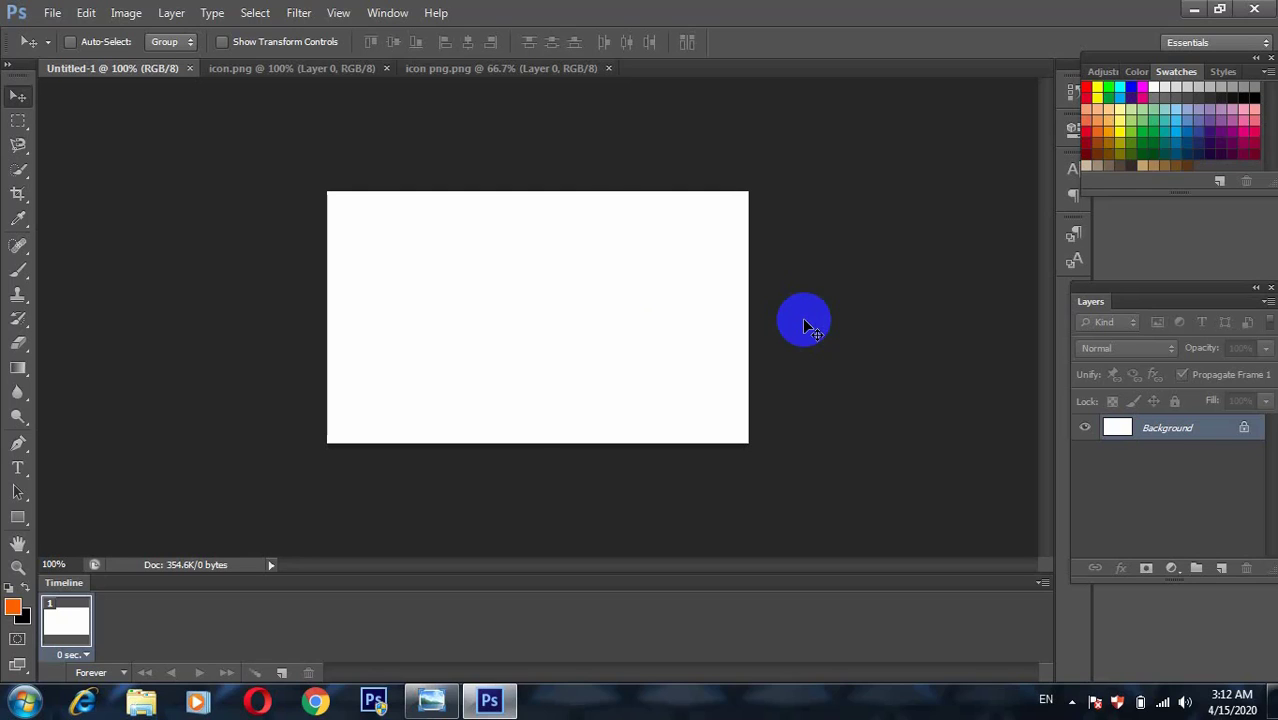
pyautogui.hotkey('ctrl', 'n')
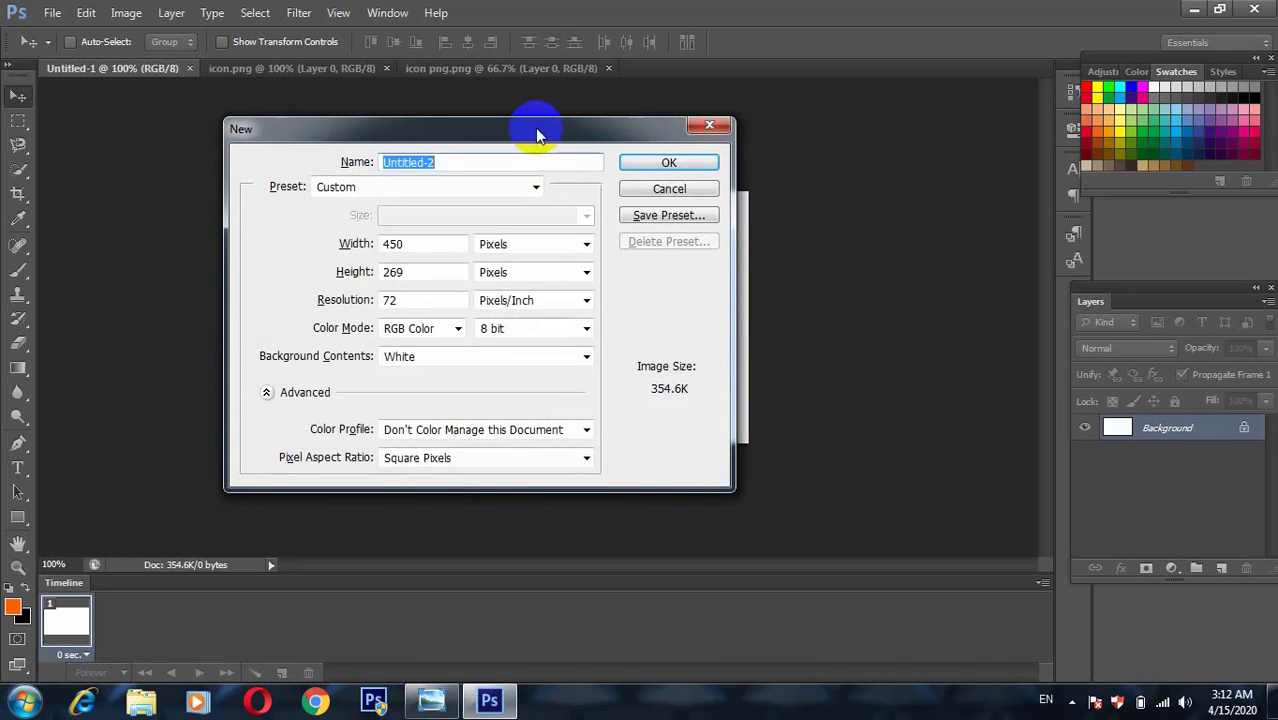
pyautogui.moveTo(536, 130); pyautogui.dragTo(706, 149)
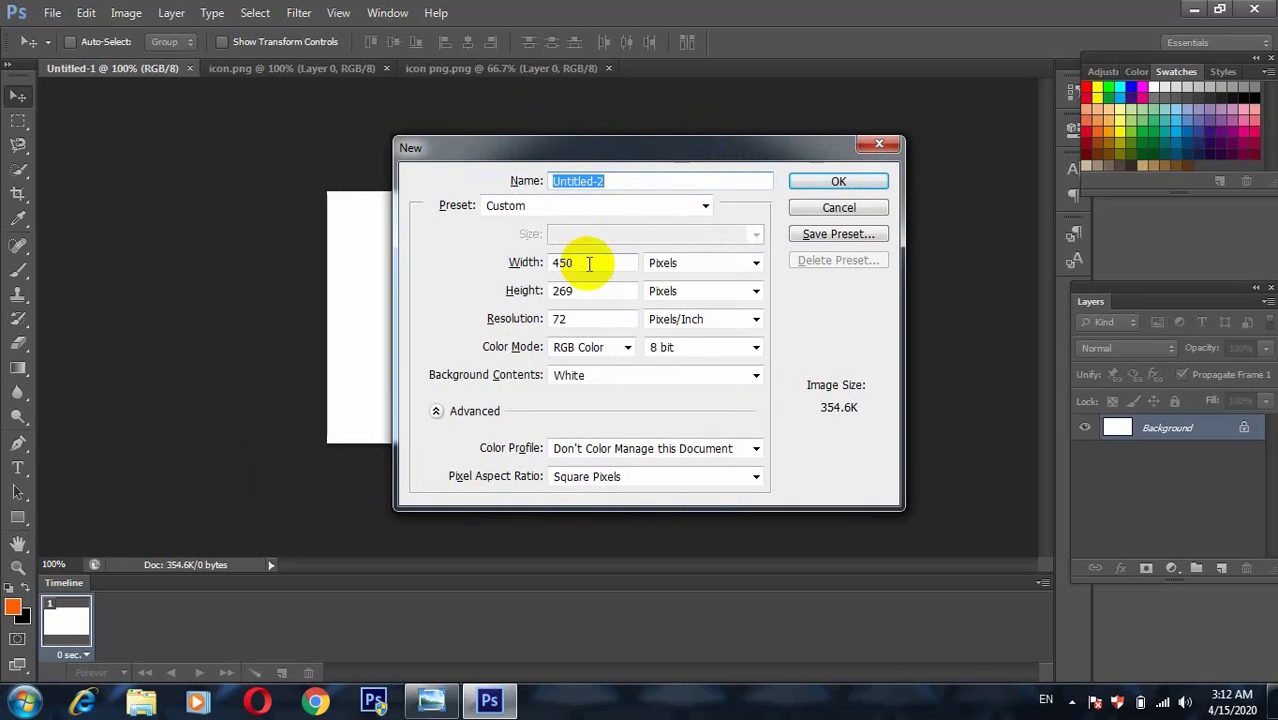
pyautogui.click(659, 152)
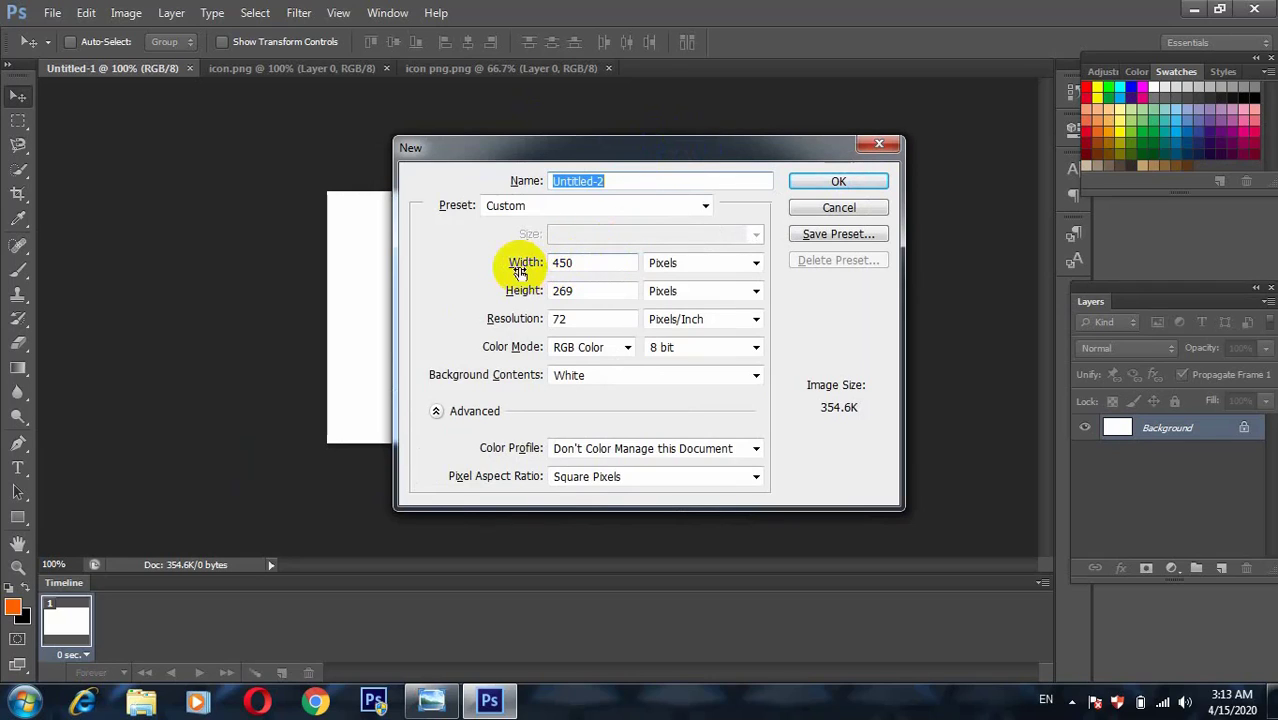
pyautogui.doubleClick(594, 262)
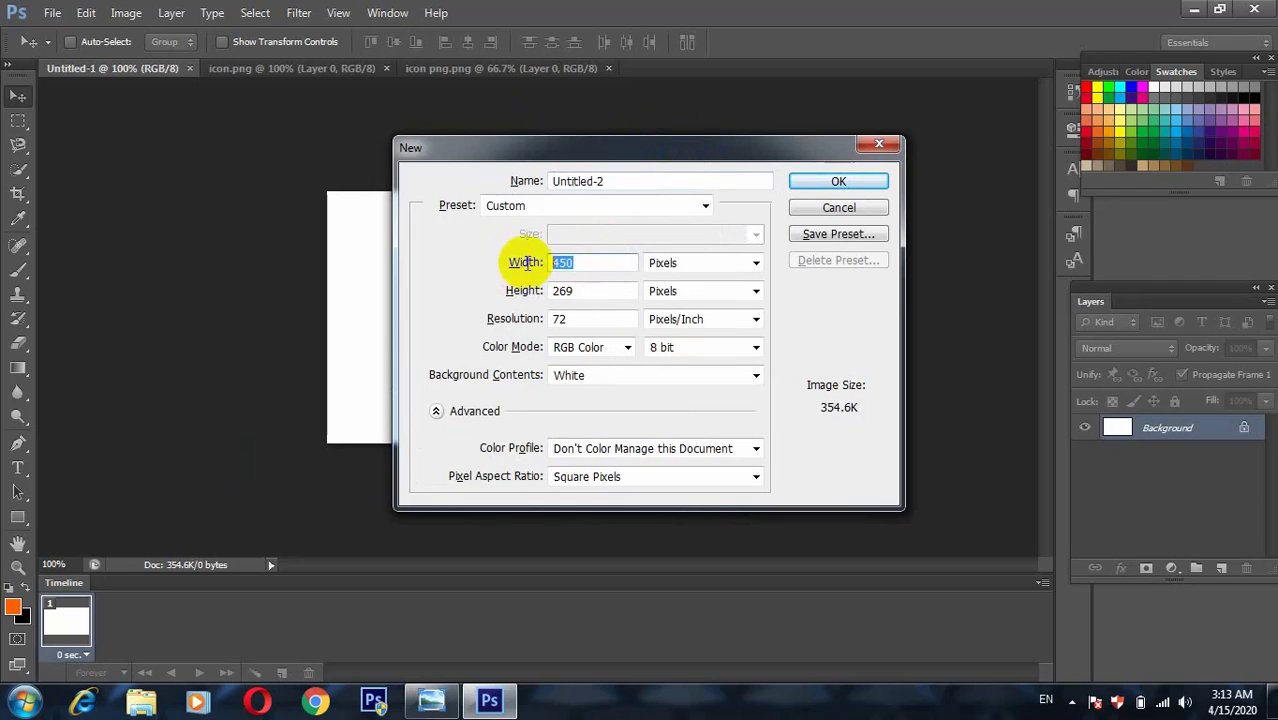
pyautogui.click(608, 262)
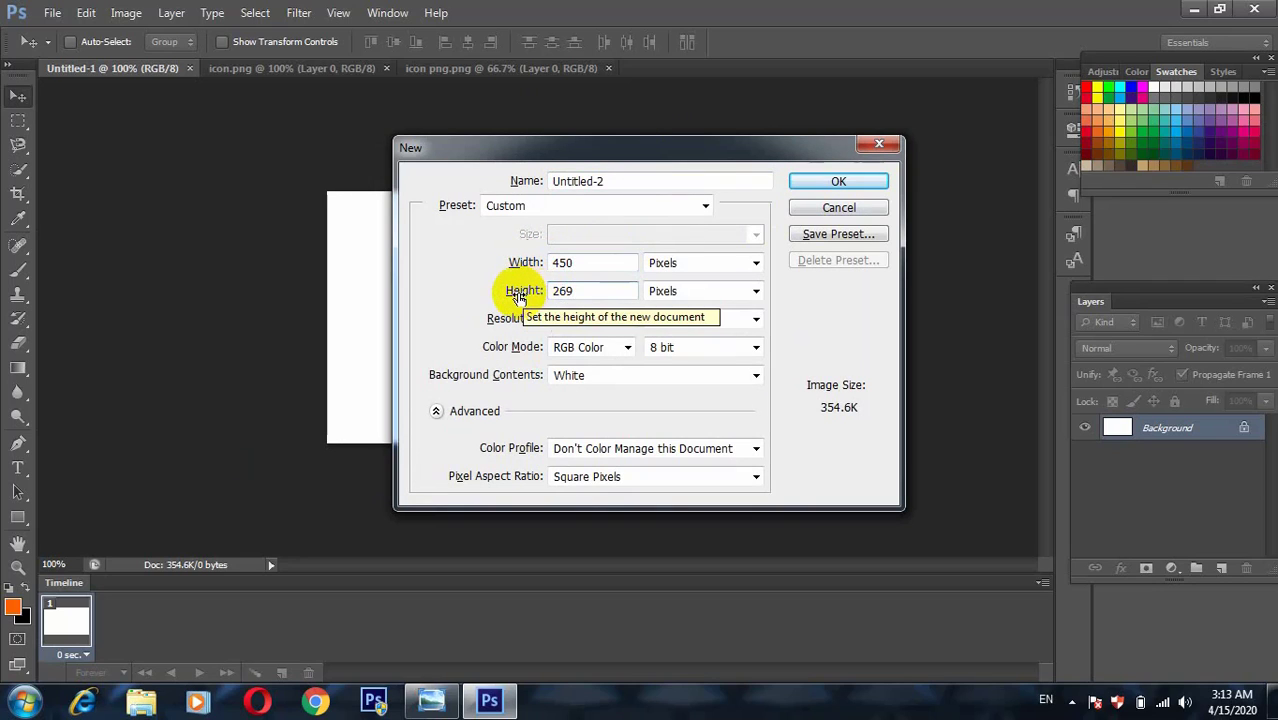
pyautogui.click(600, 291)
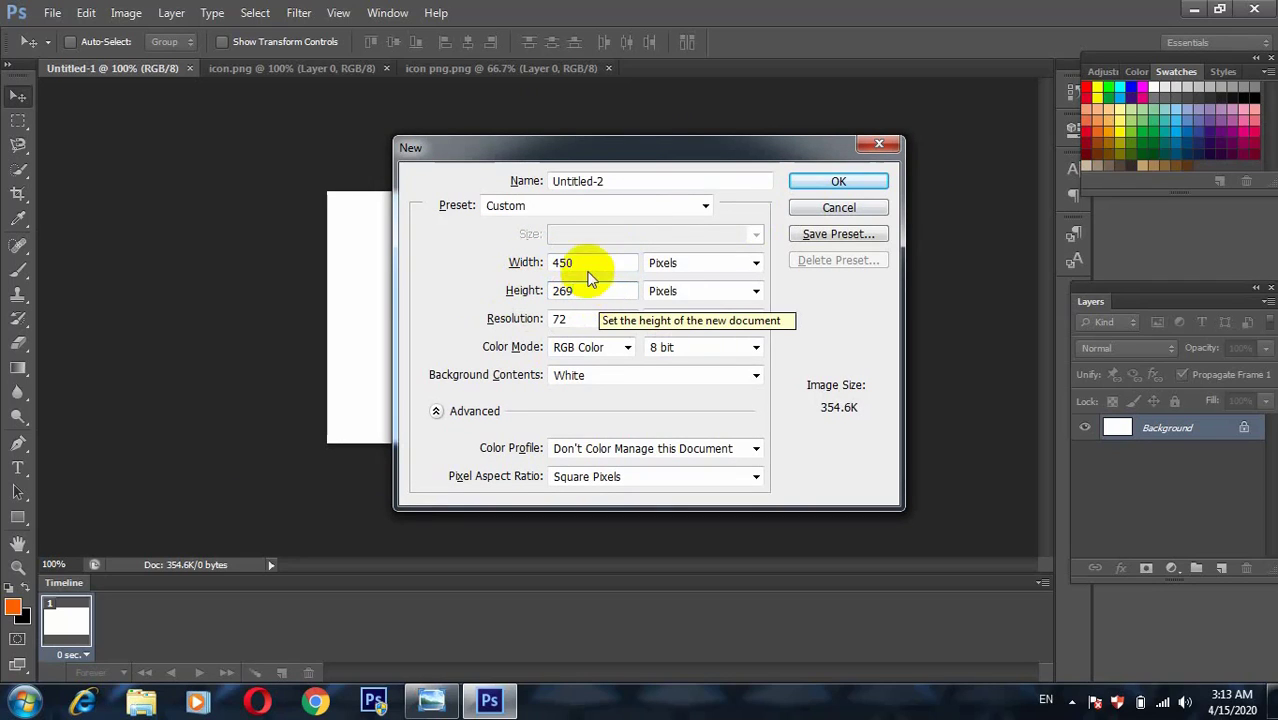
pyautogui.click(755, 291)
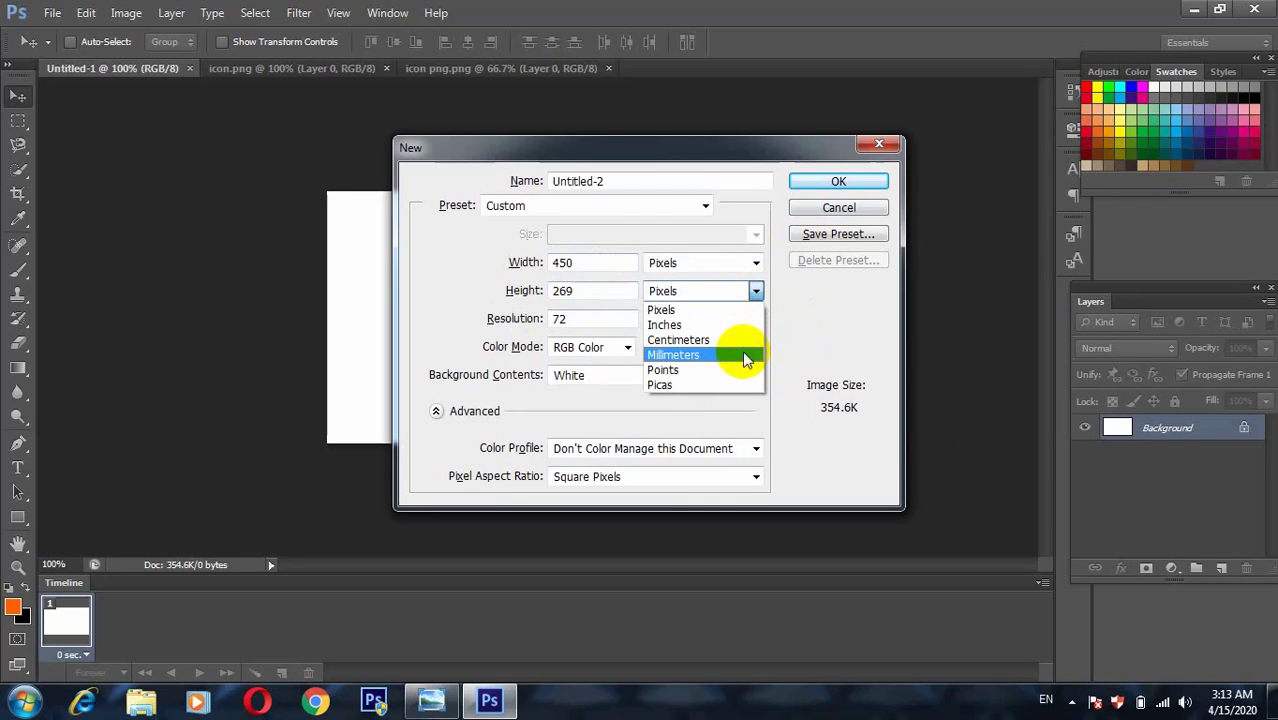
pyautogui.click(829, 324)
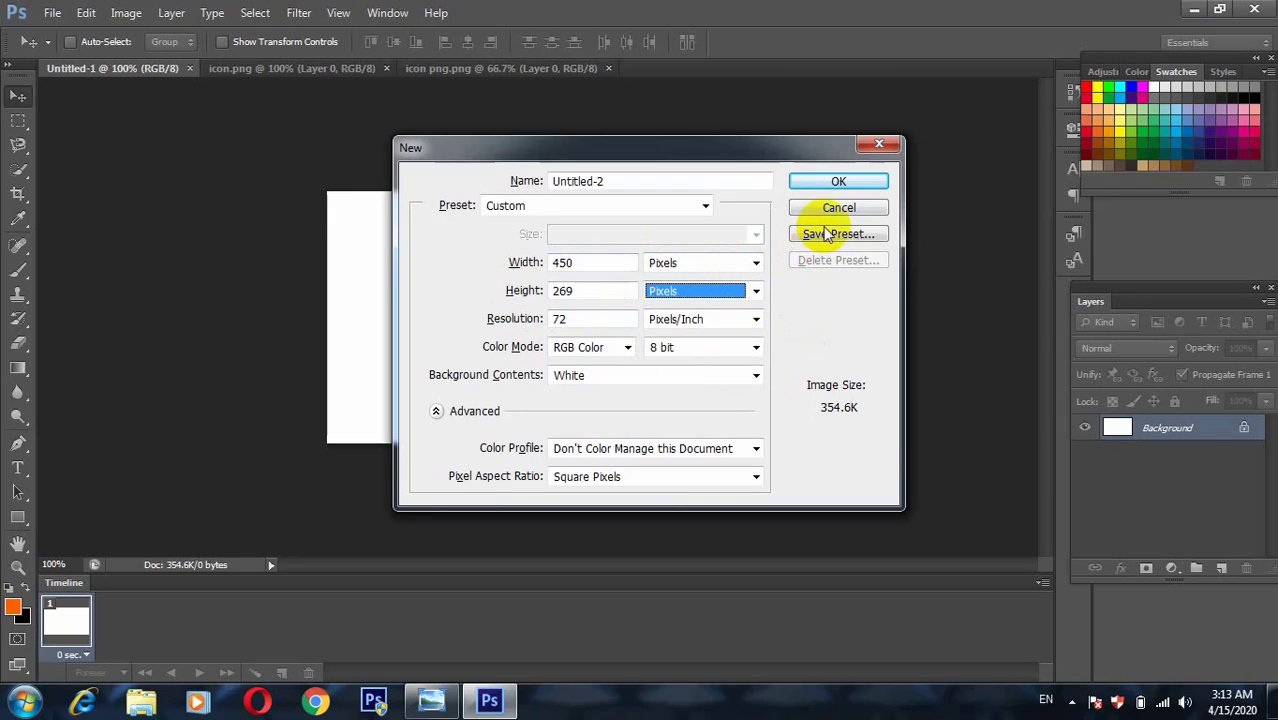
pyautogui.click(813, 184)
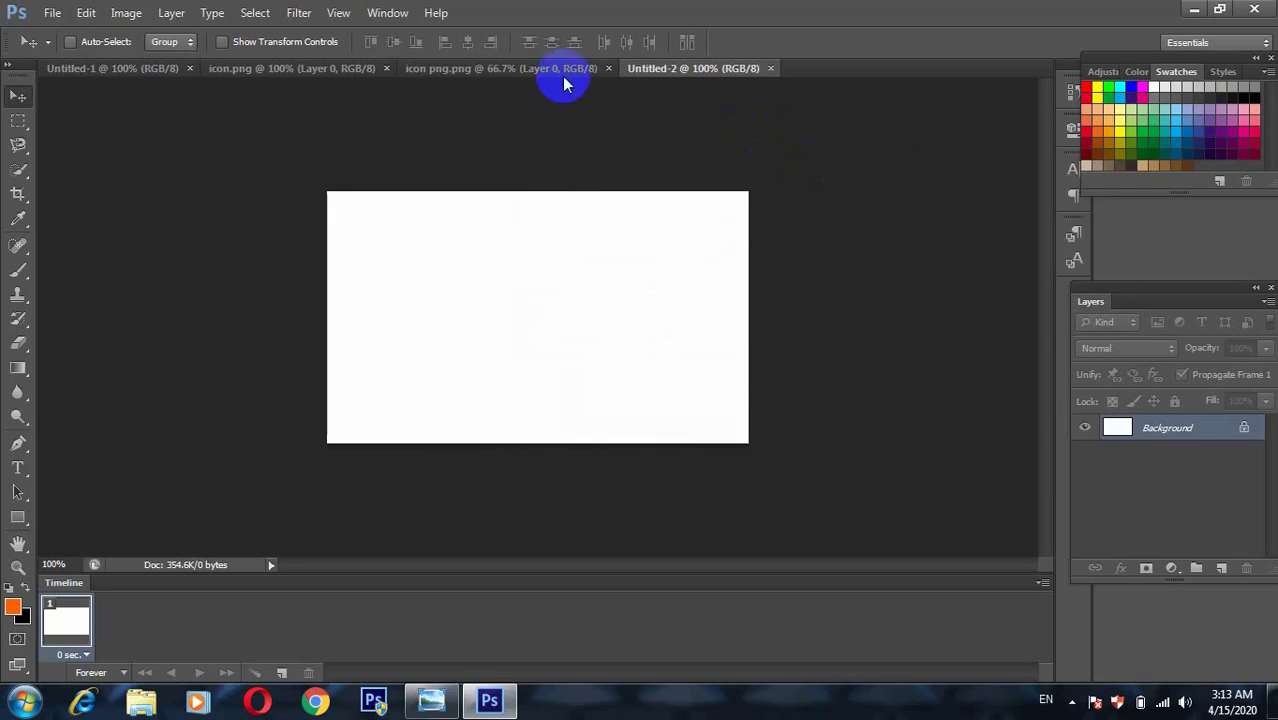
# Step: Close Untitled-1, review the reference card image, and return to the blank Untitled-2 canvas
pyautogui.click(189, 68)
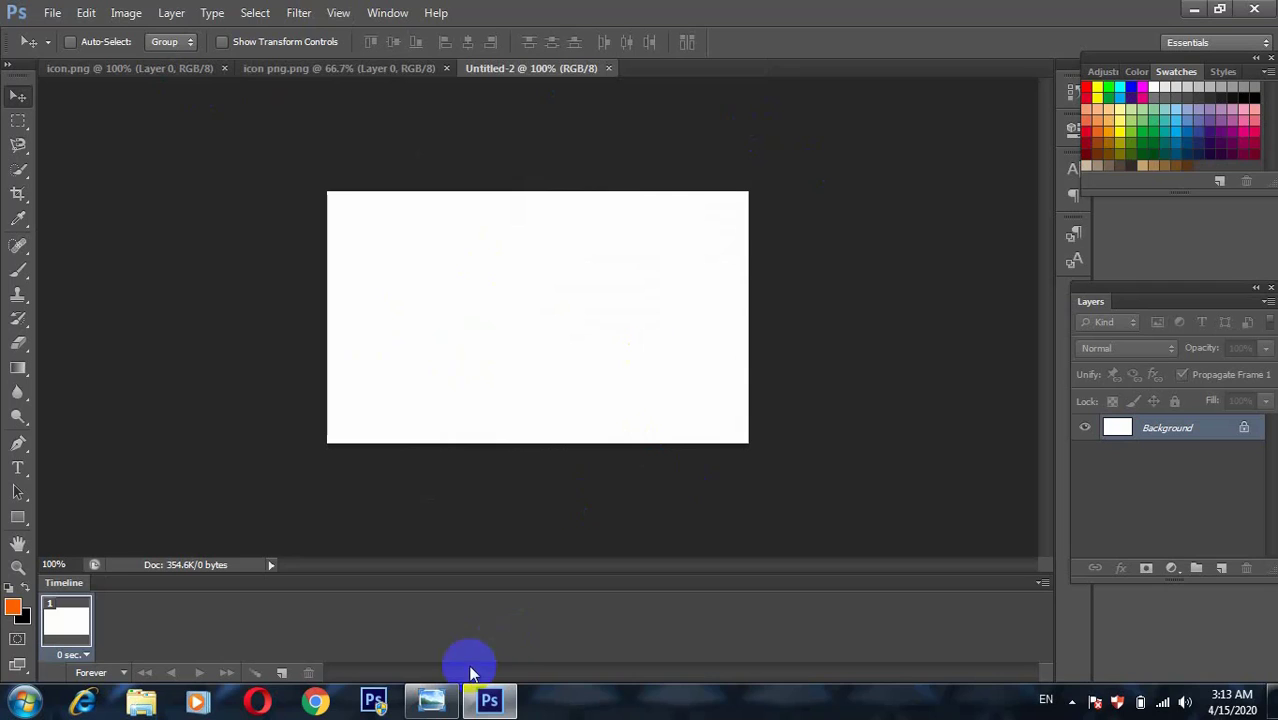
pyautogui.click(431, 698)
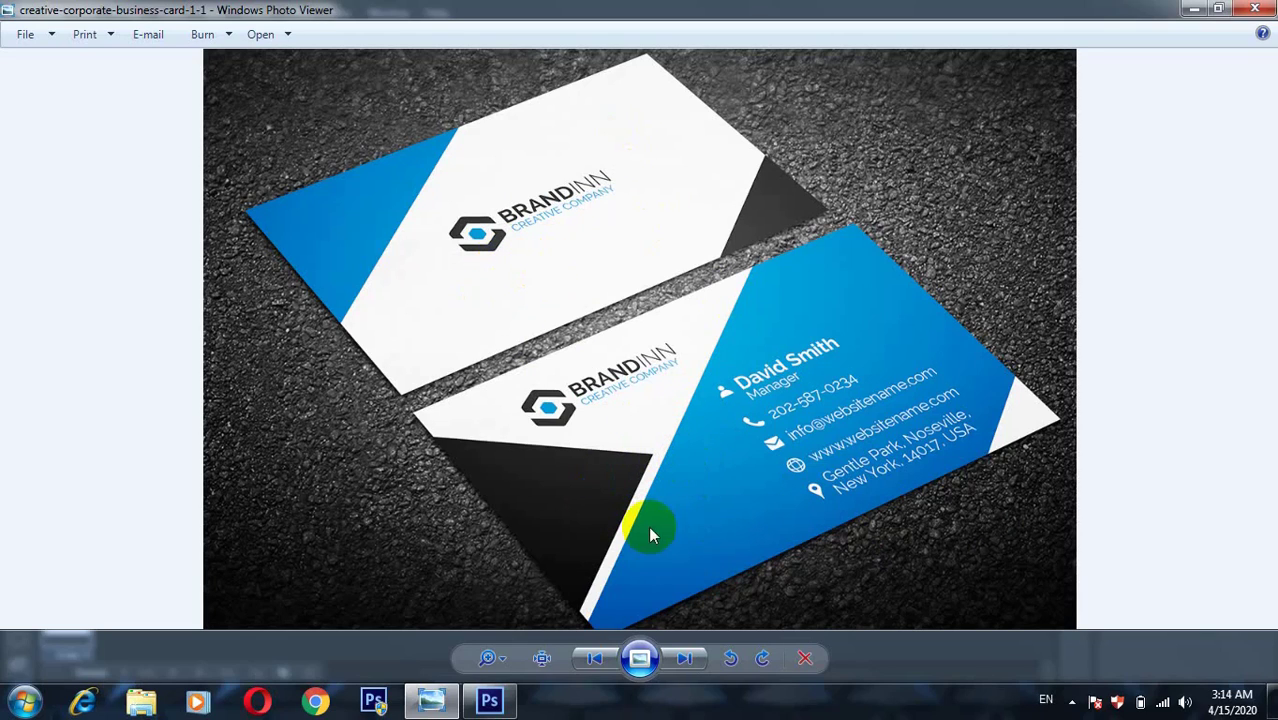
pyautogui.click(579, 494)
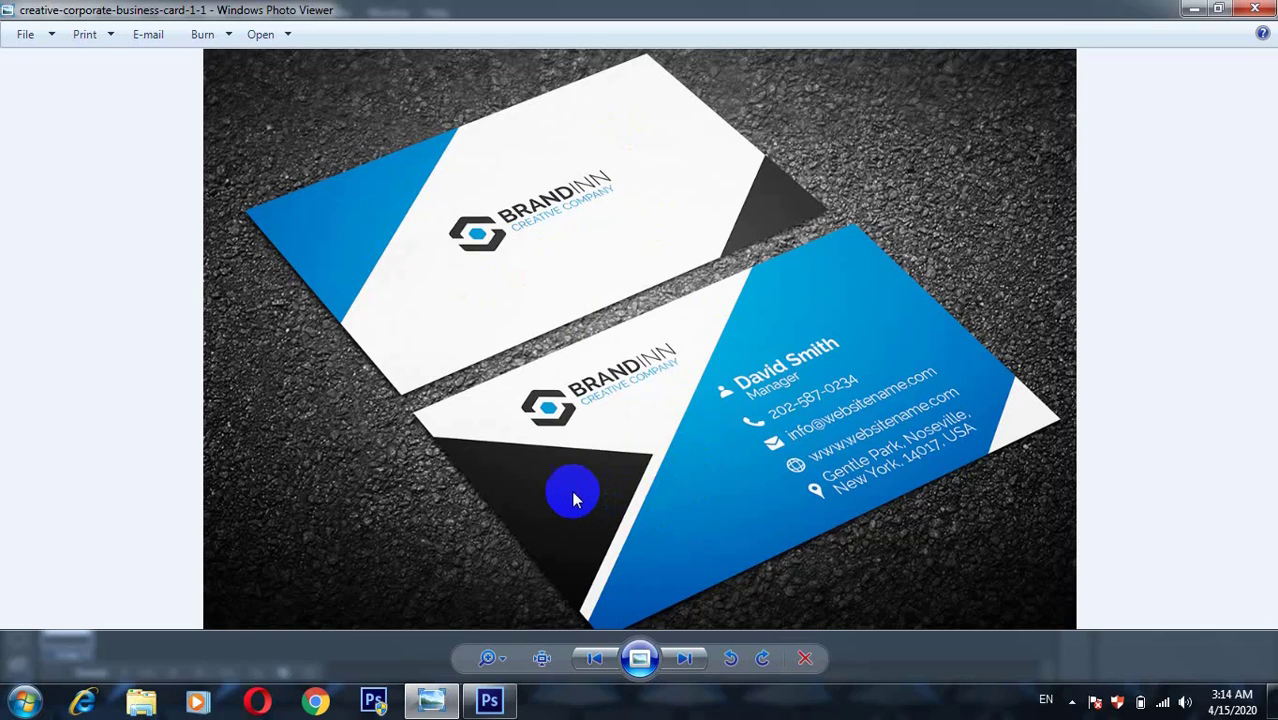
pyautogui.click(487, 702)
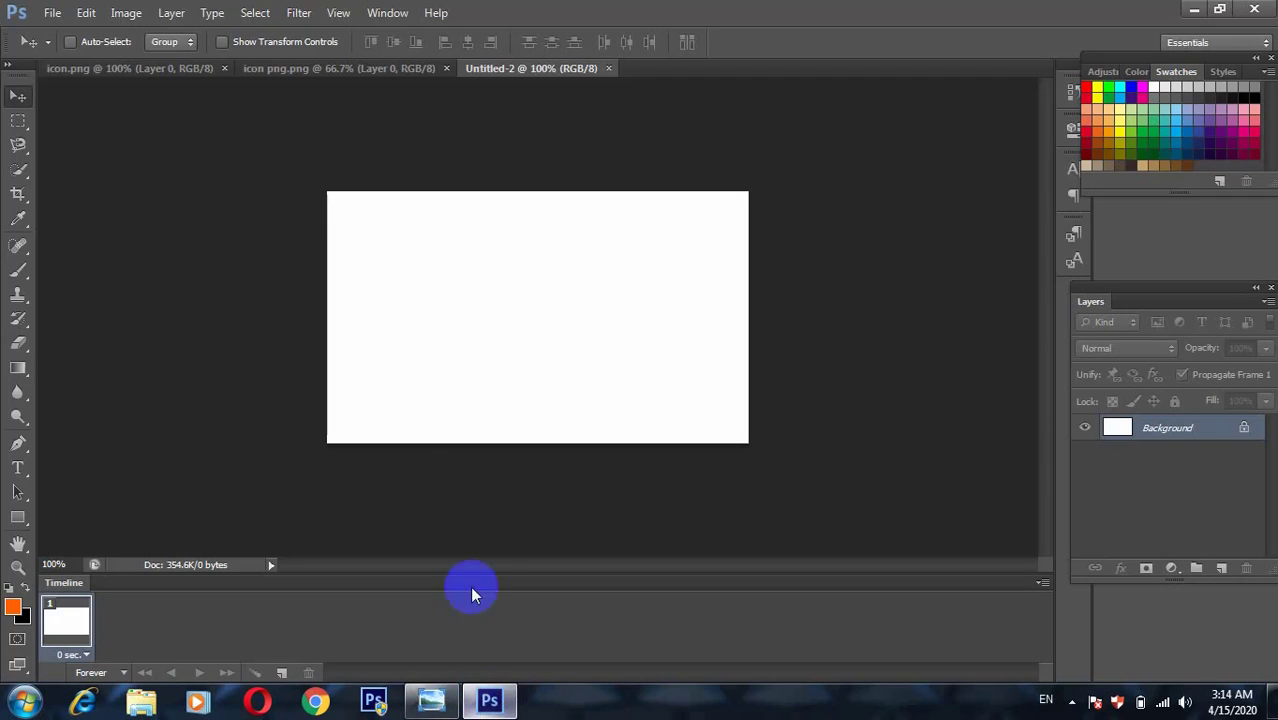
# Step: Select the Custom Shape tool and replace the shape picker contents with the All set
pyautogui.click(20, 518)
pyautogui.click(83, 603)
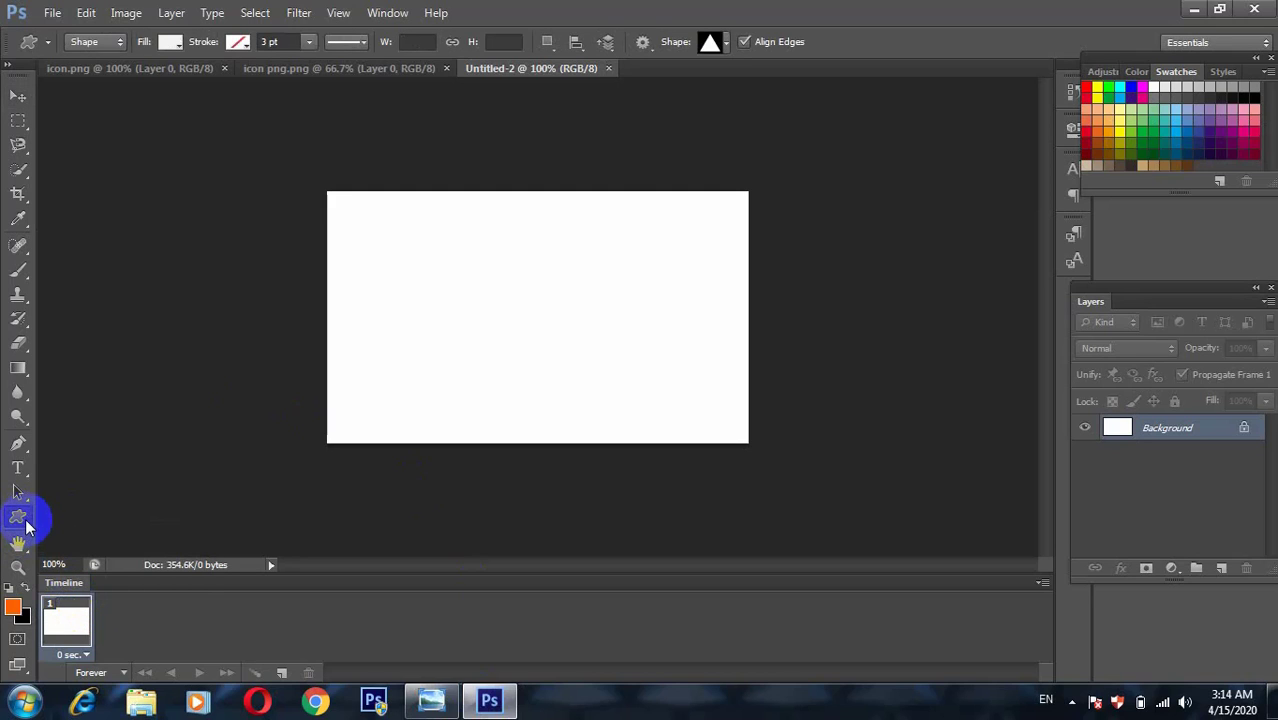
pyautogui.rightClick(27, 525)
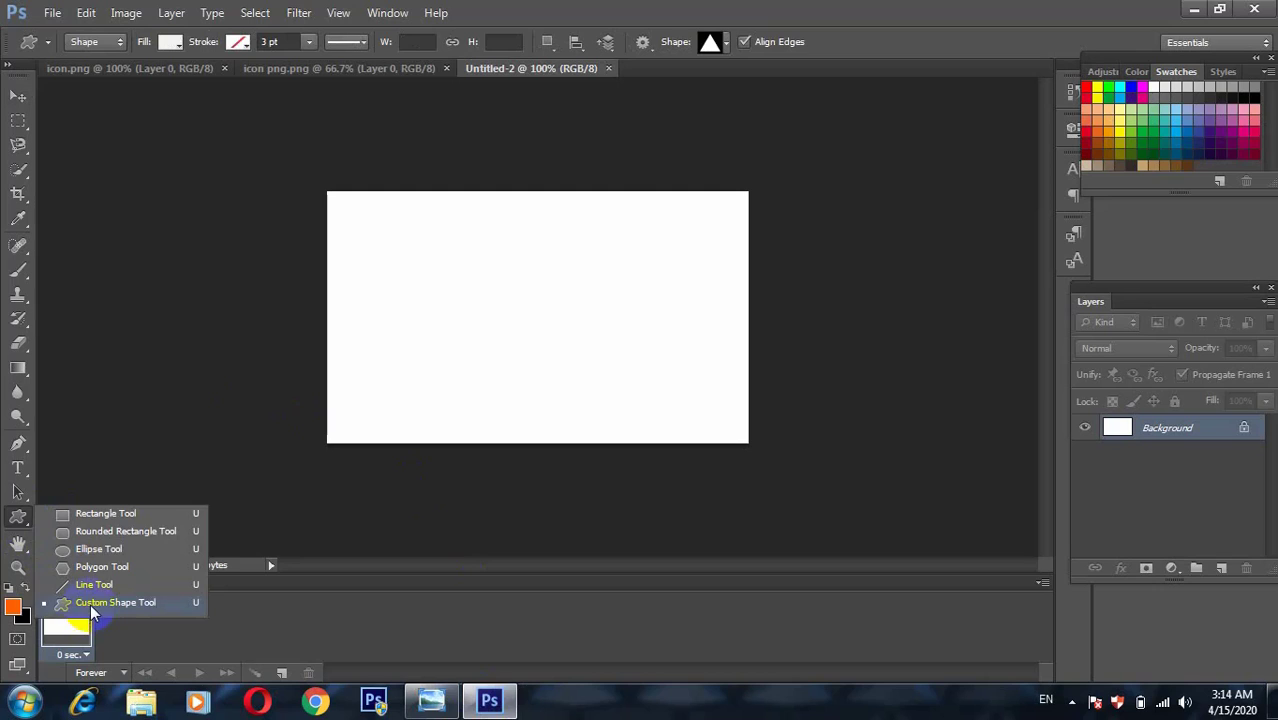
pyautogui.click(89, 604)
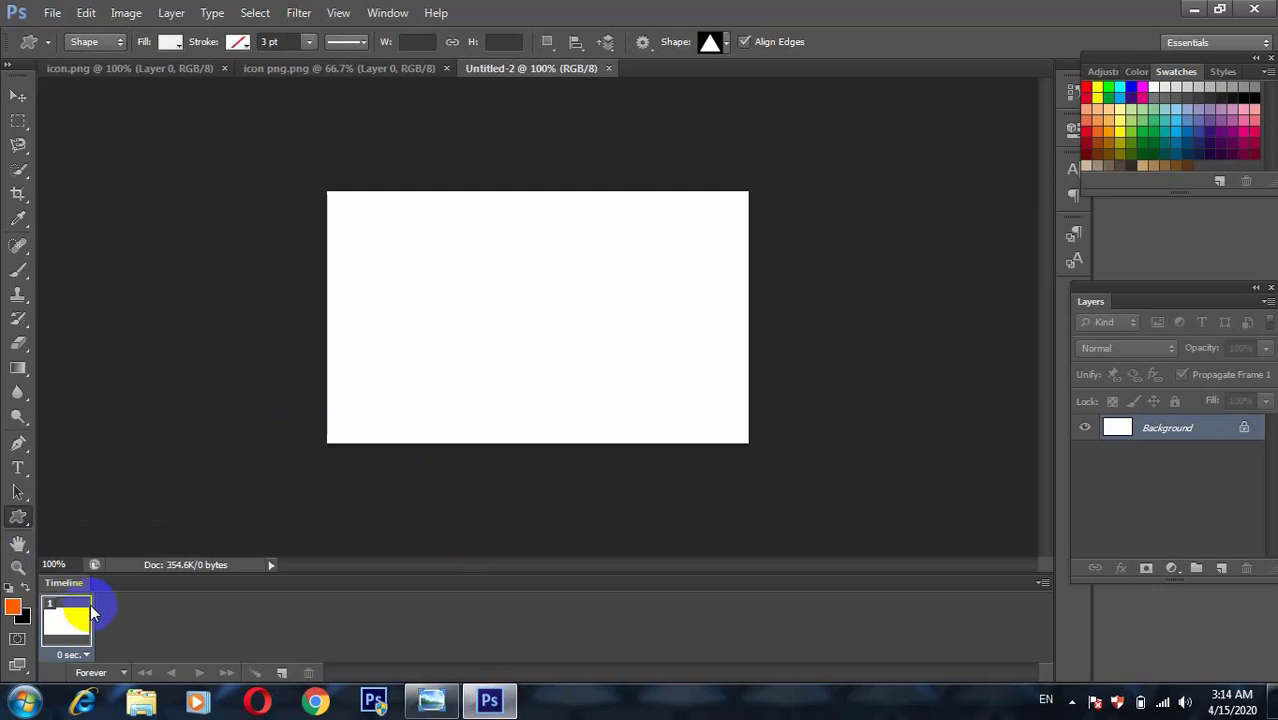
pyautogui.click(718, 47)
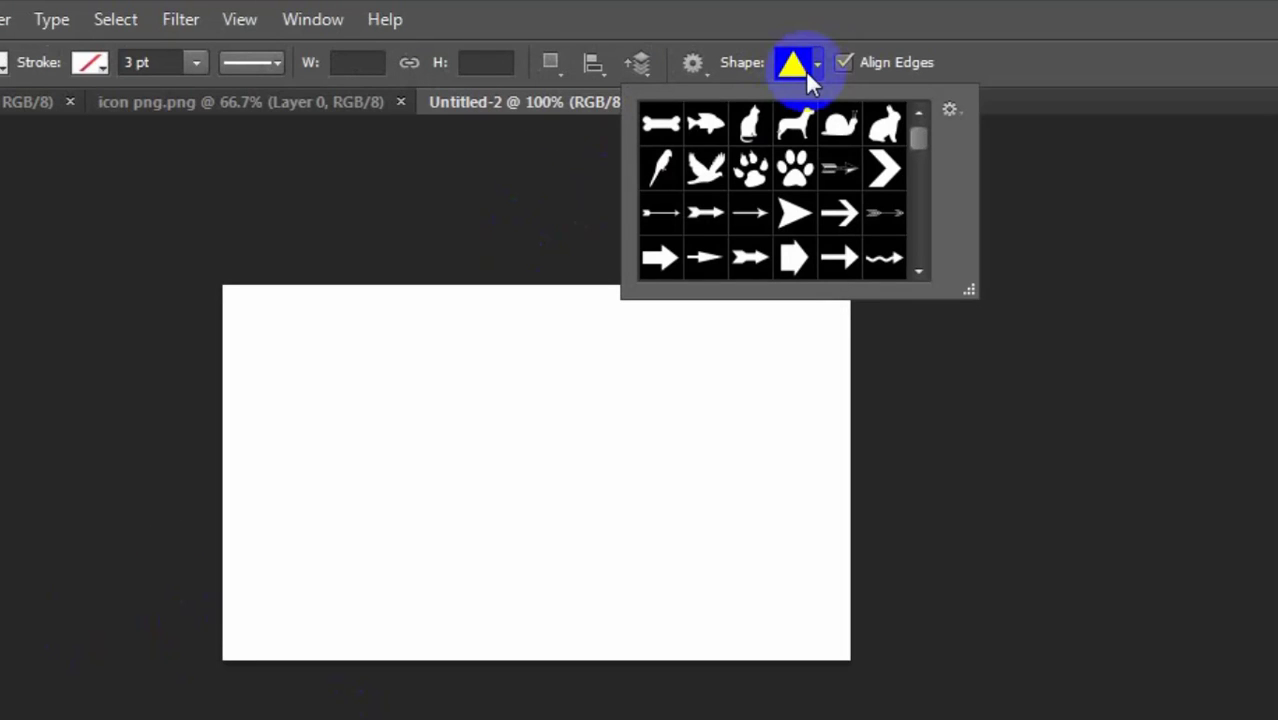
pyautogui.moveTo(916, 141)
pyautogui.mouseDown()
pyautogui.moveTo(920, 222)
pyautogui.moveTo(909, 114)
pyautogui.mouseUp()
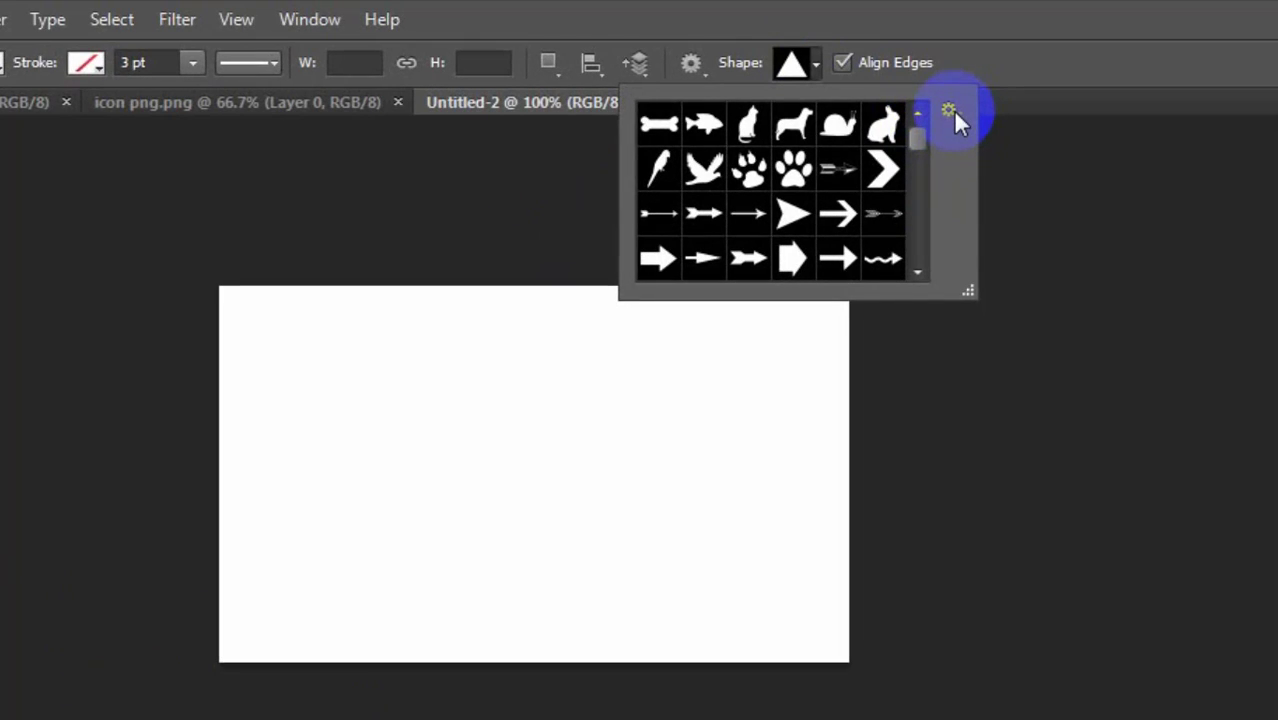
pyautogui.click(953, 111)
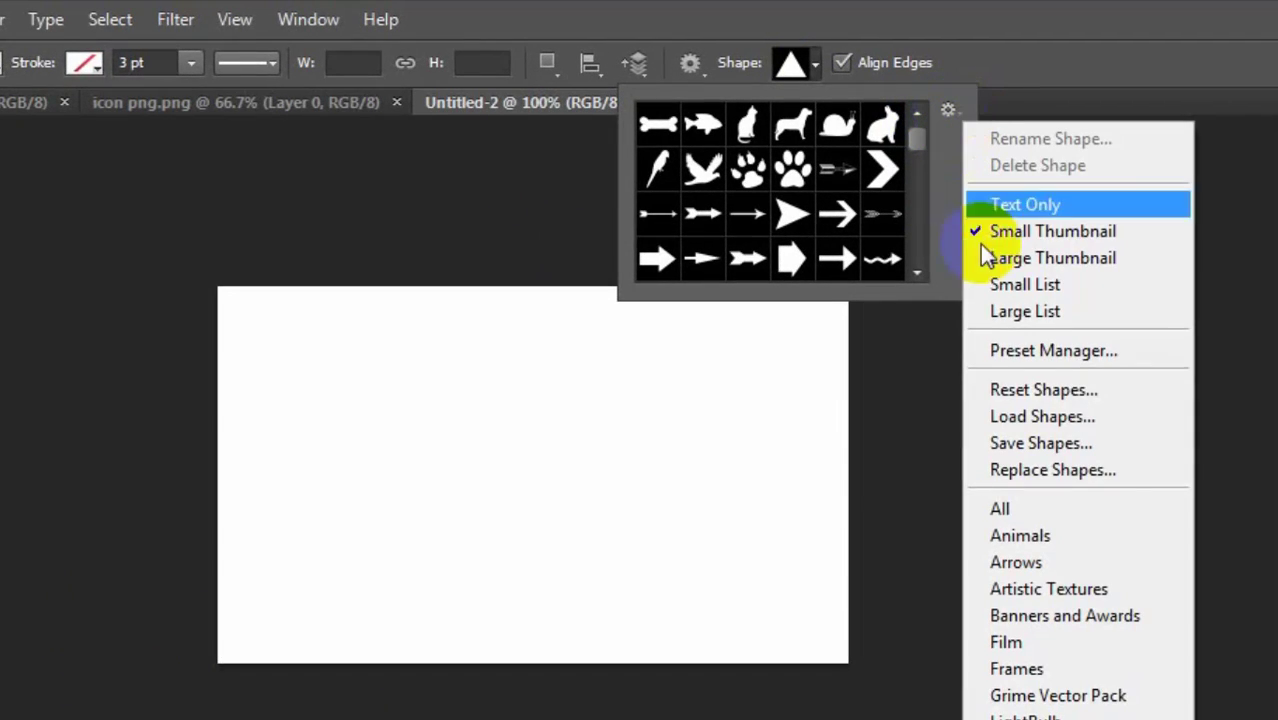
pyautogui.click(1088, 510)
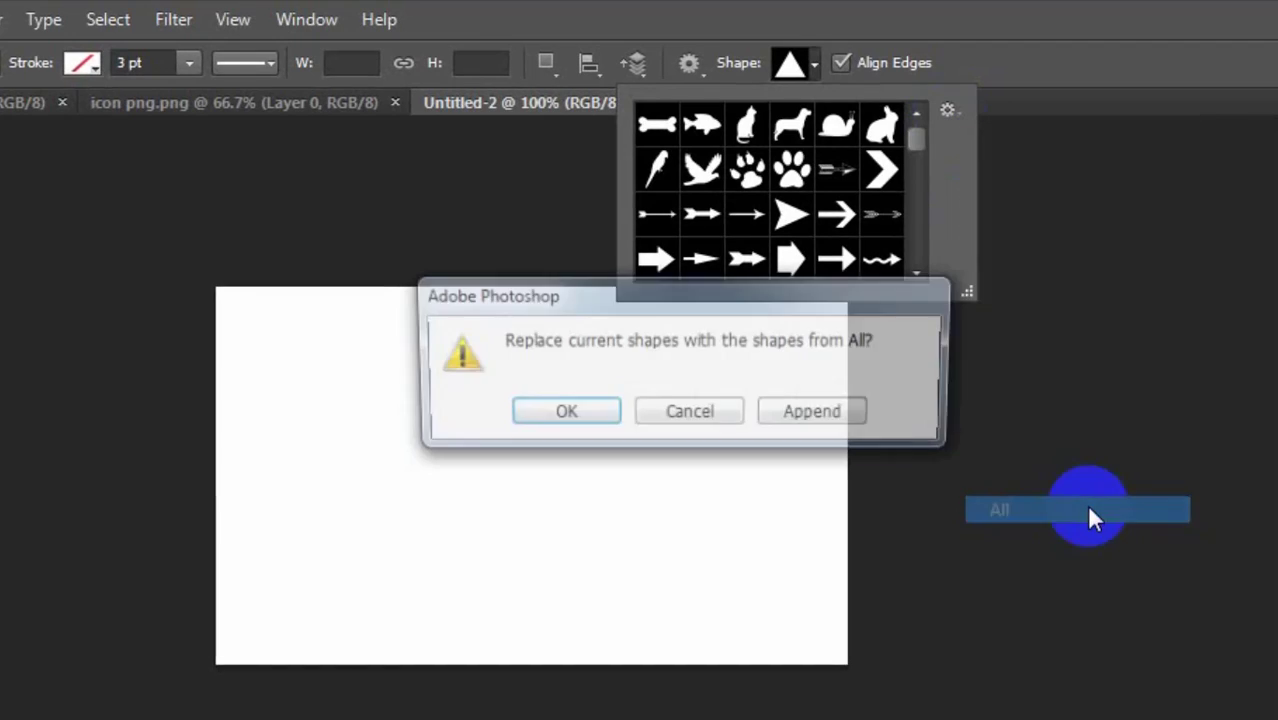
pyautogui.click(571, 412)
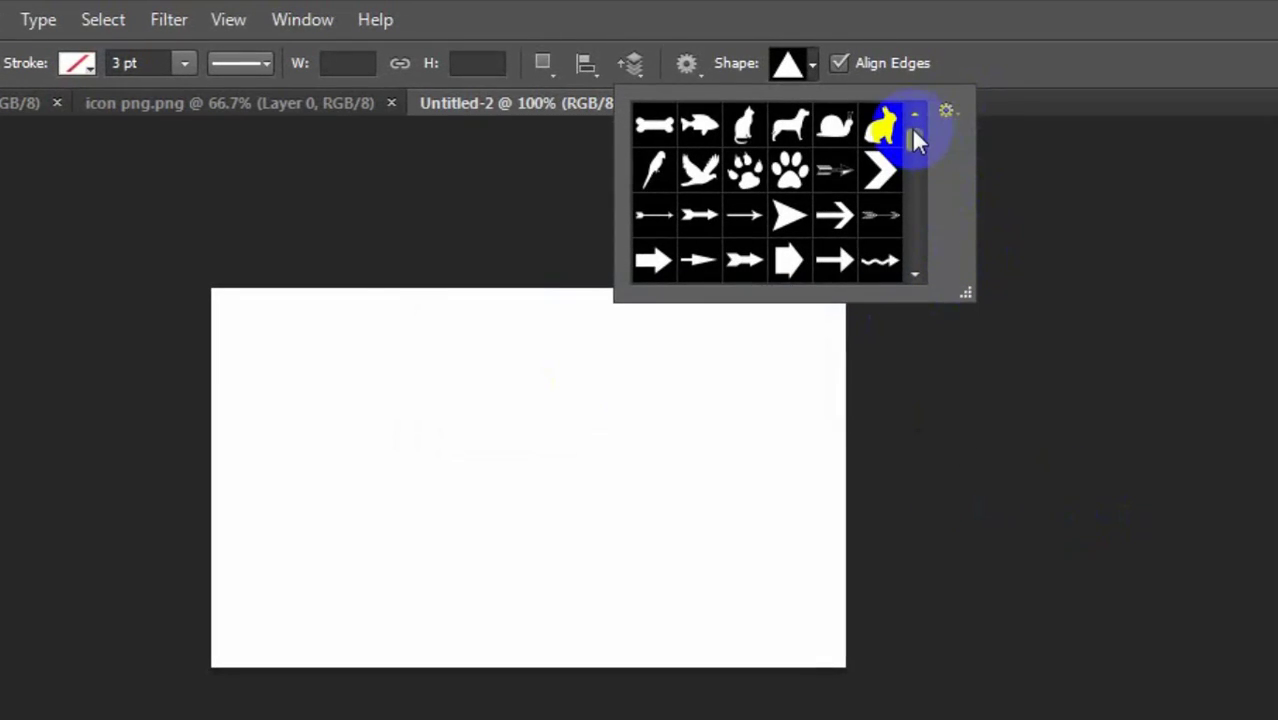
# Step: Pick the solid triangle shape from the loaded set
pyautogui.moveTo(911, 131)
pyautogui.mouseDown()
pyautogui.moveTo(910, 252)
pyautogui.moveTo(913, 100)
pyautogui.mouseUp()
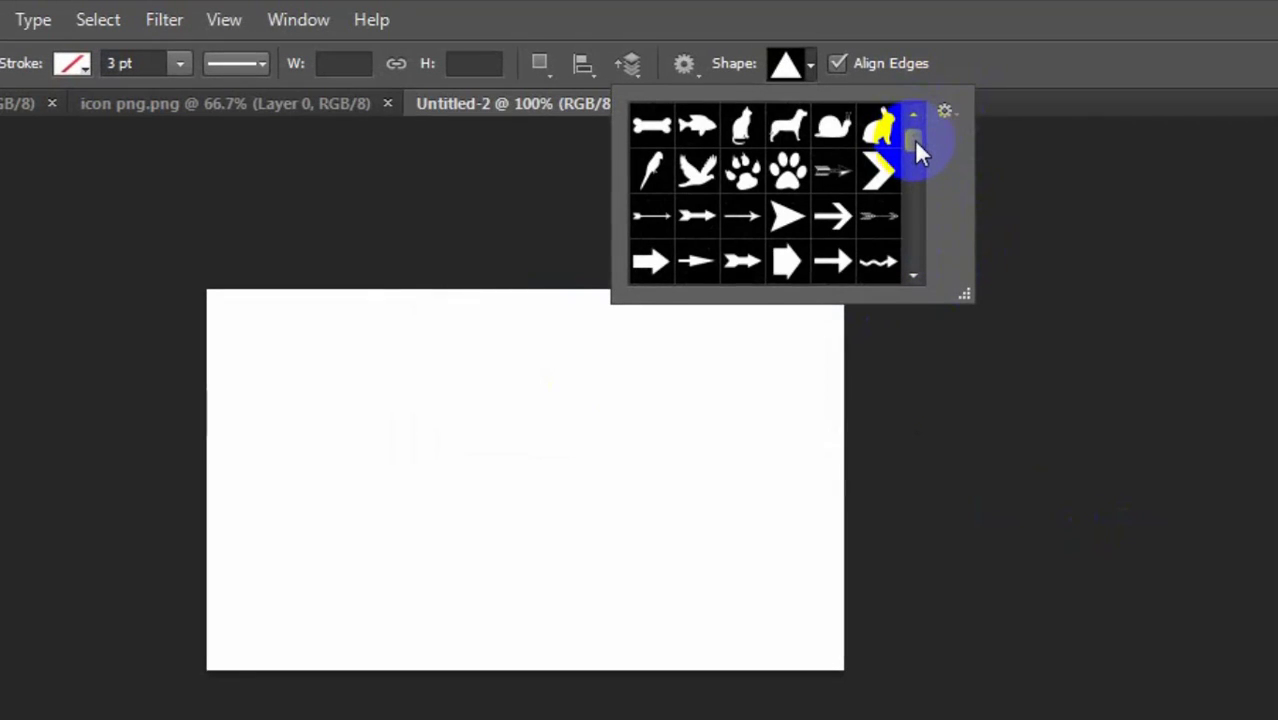
pyautogui.moveTo(911, 139); pyautogui.dragTo(913, 215)
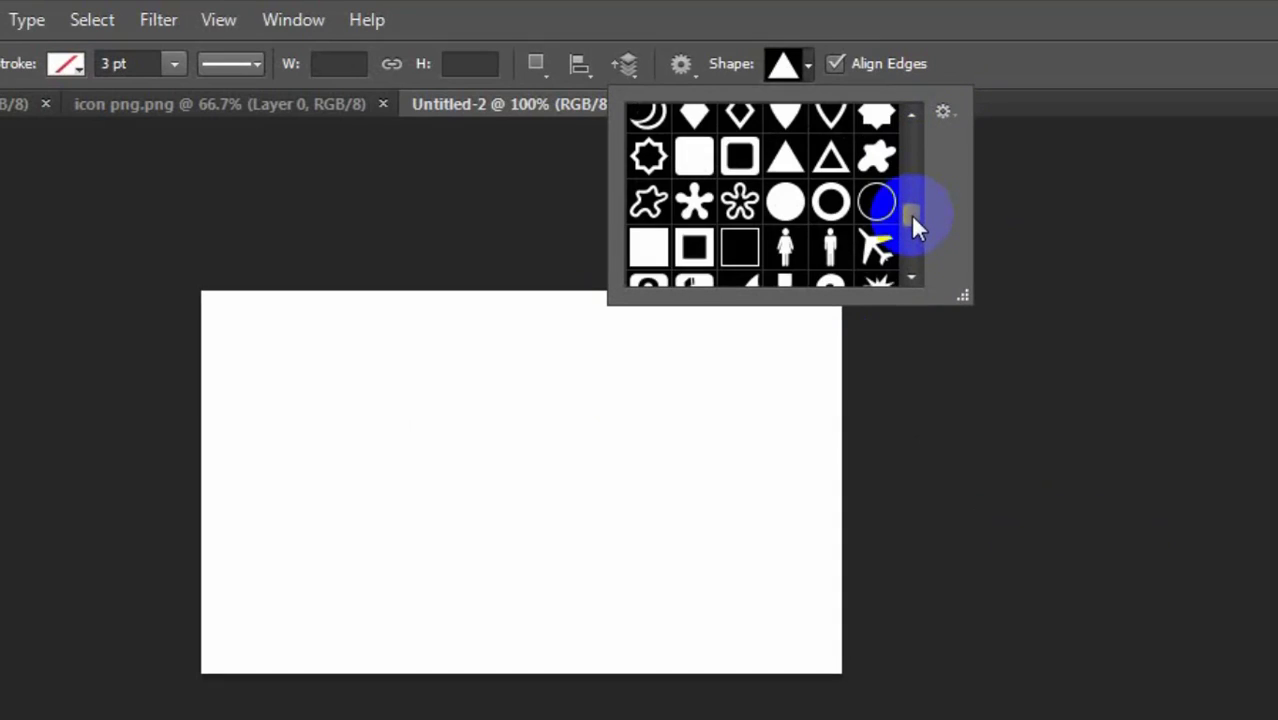
pyautogui.click(785, 170)
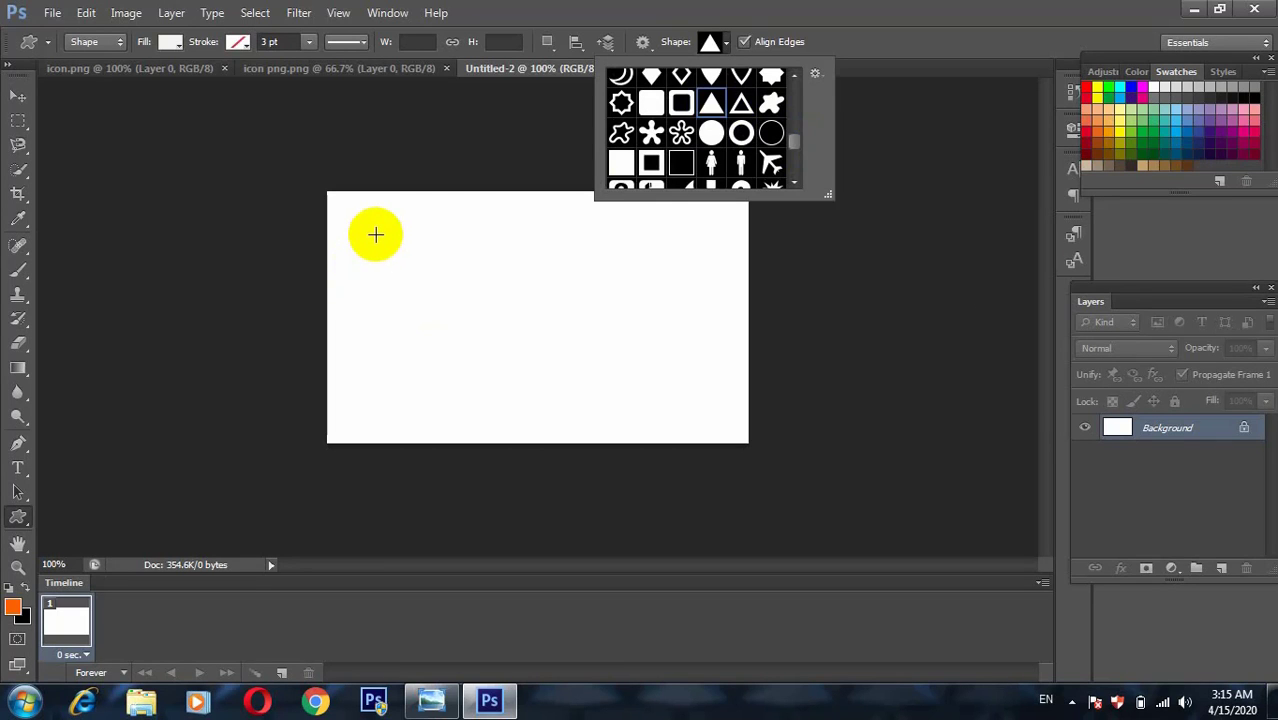
# Step: Draw a triangle shape on the card's left half and compare it with the reference card
pyautogui.moveTo(375, 234); pyautogui.dragTo(520, 344)
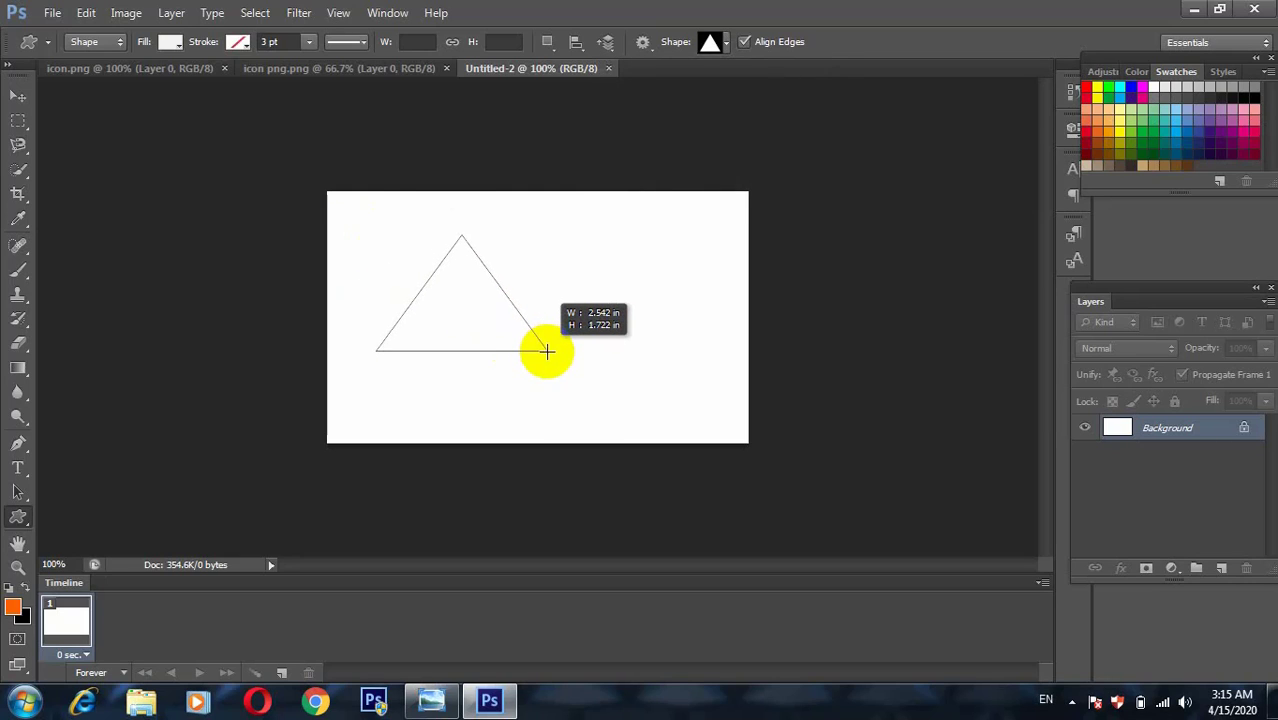
pyautogui.moveTo(520, 344); pyautogui.dragTo(558, 357)
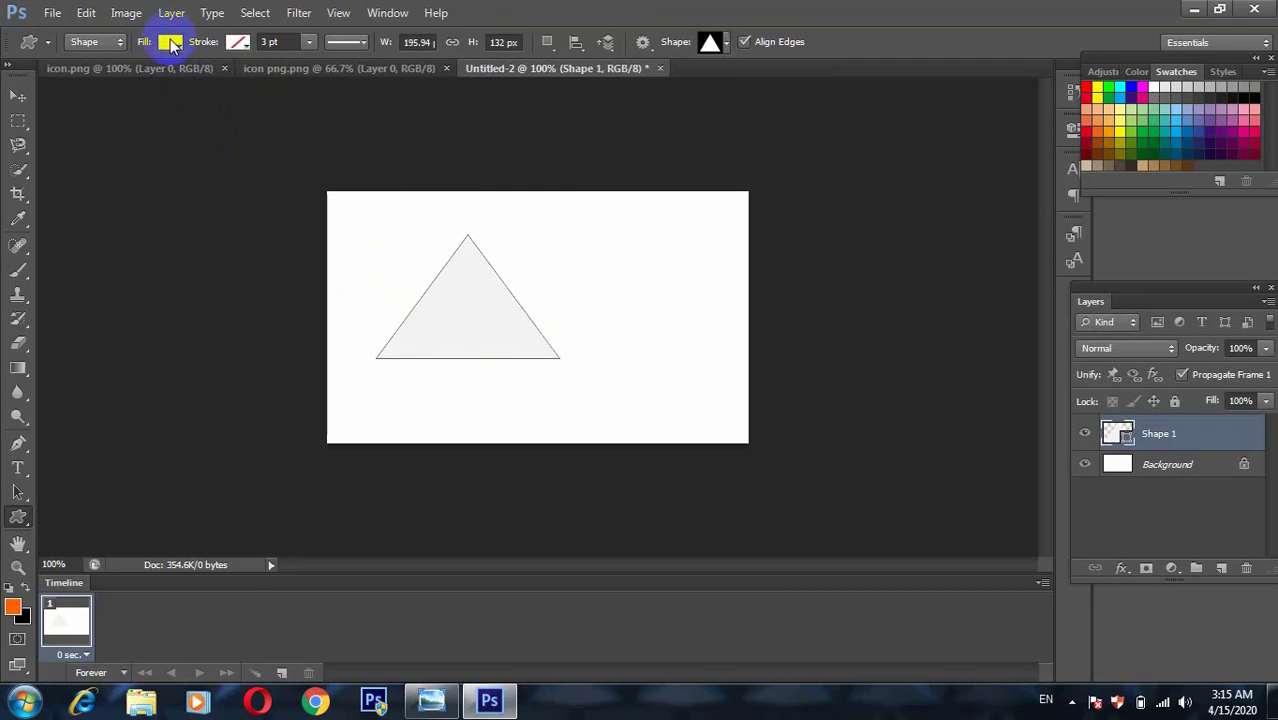
pyautogui.click(431, 700)
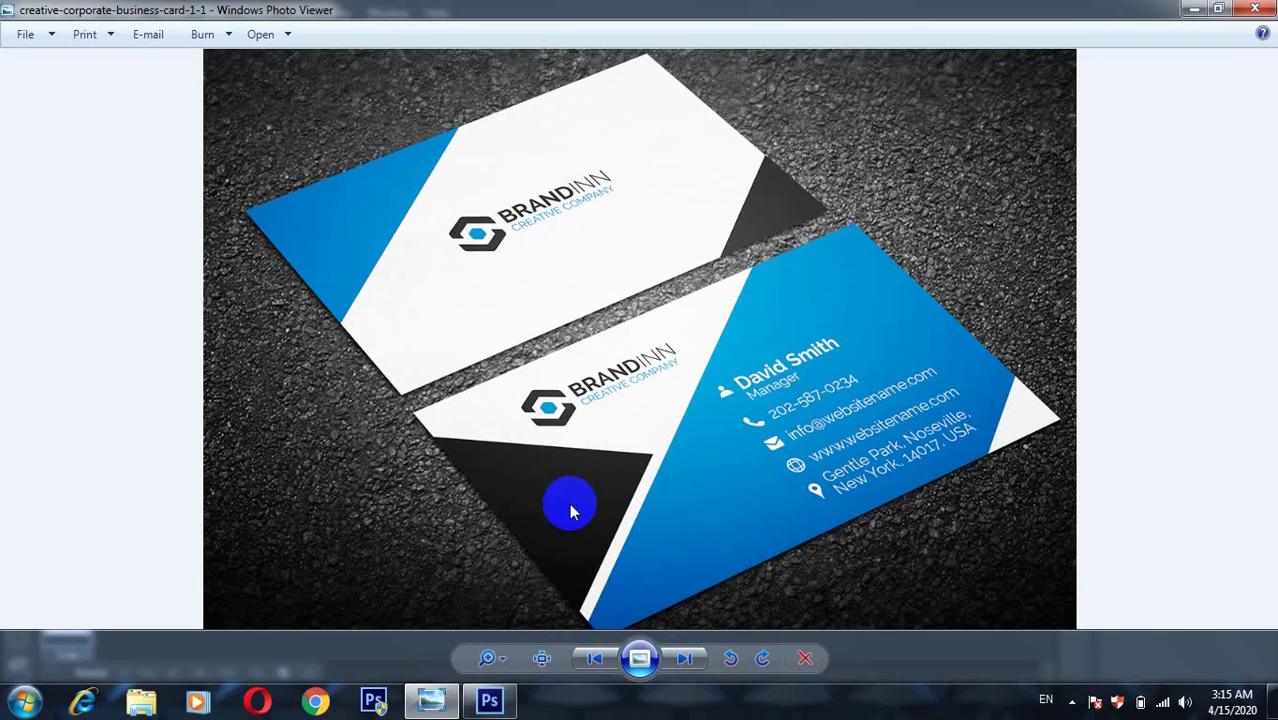
pyautogui.click(489, 700)
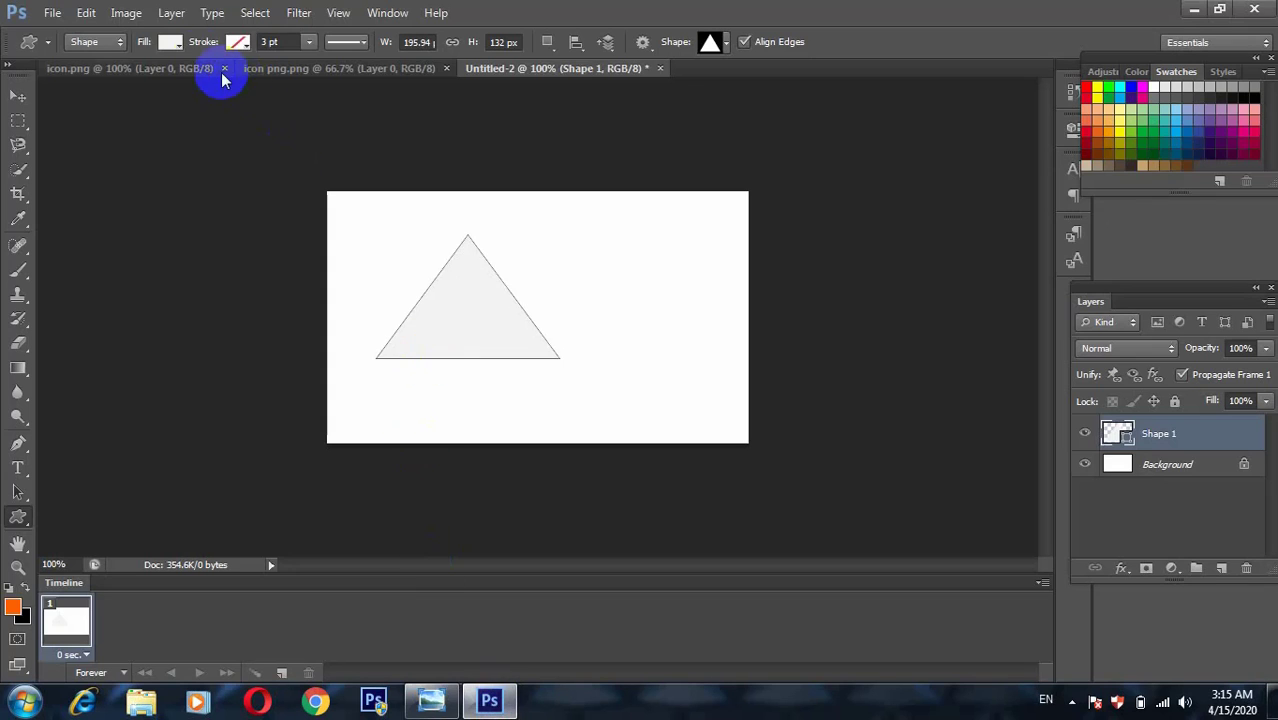
# Step: Fill the triangle shape with solid black
pyautogui.click(170, 42)
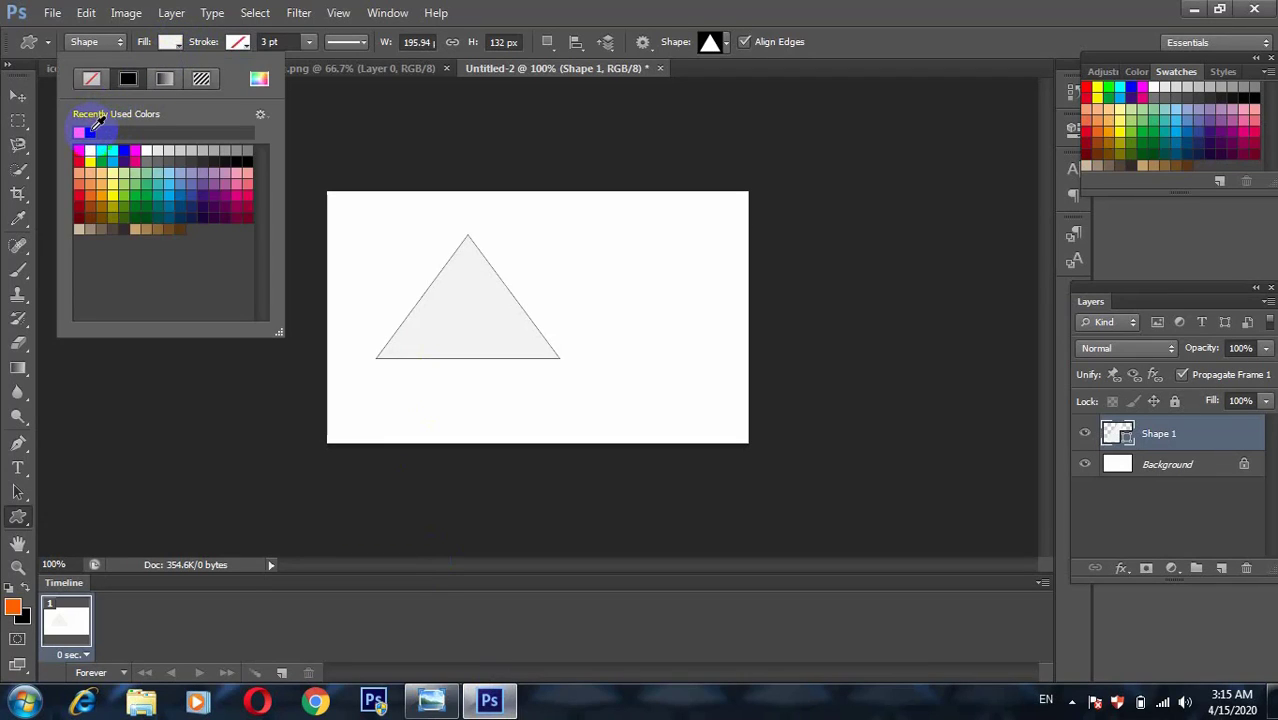
pyautogui.click(90, 130)
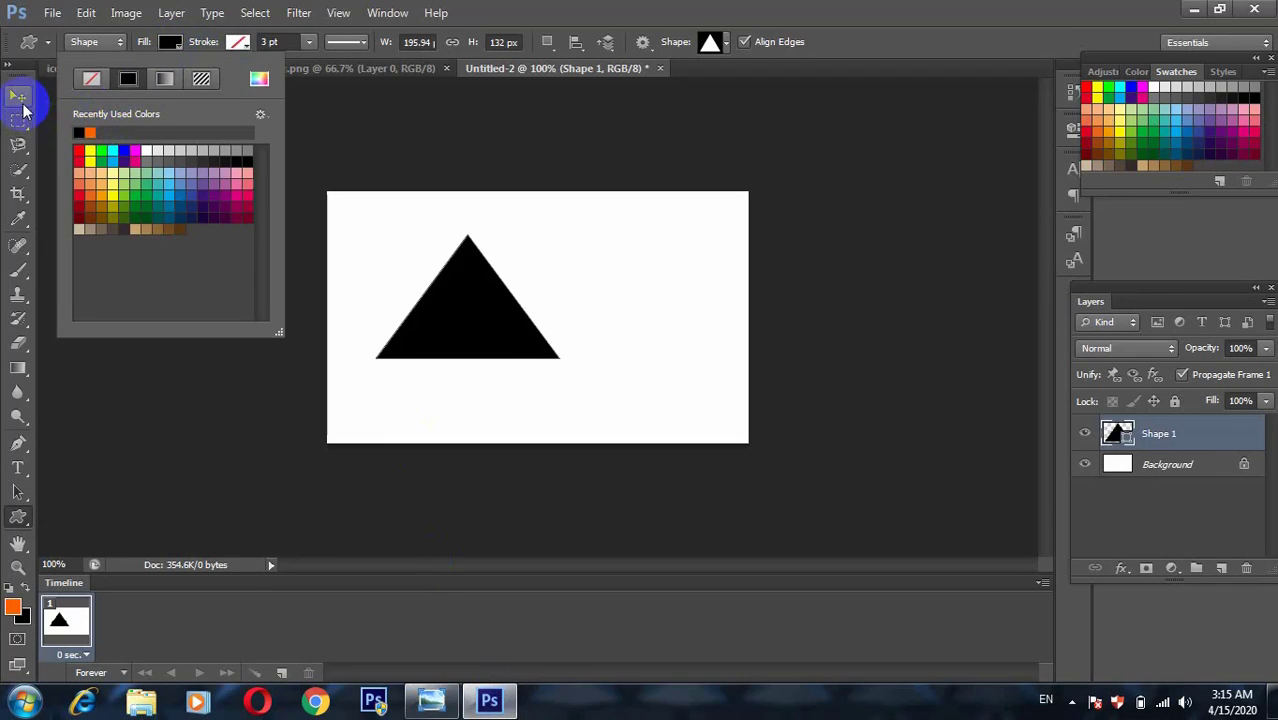
pyautogui.click(18, 96)
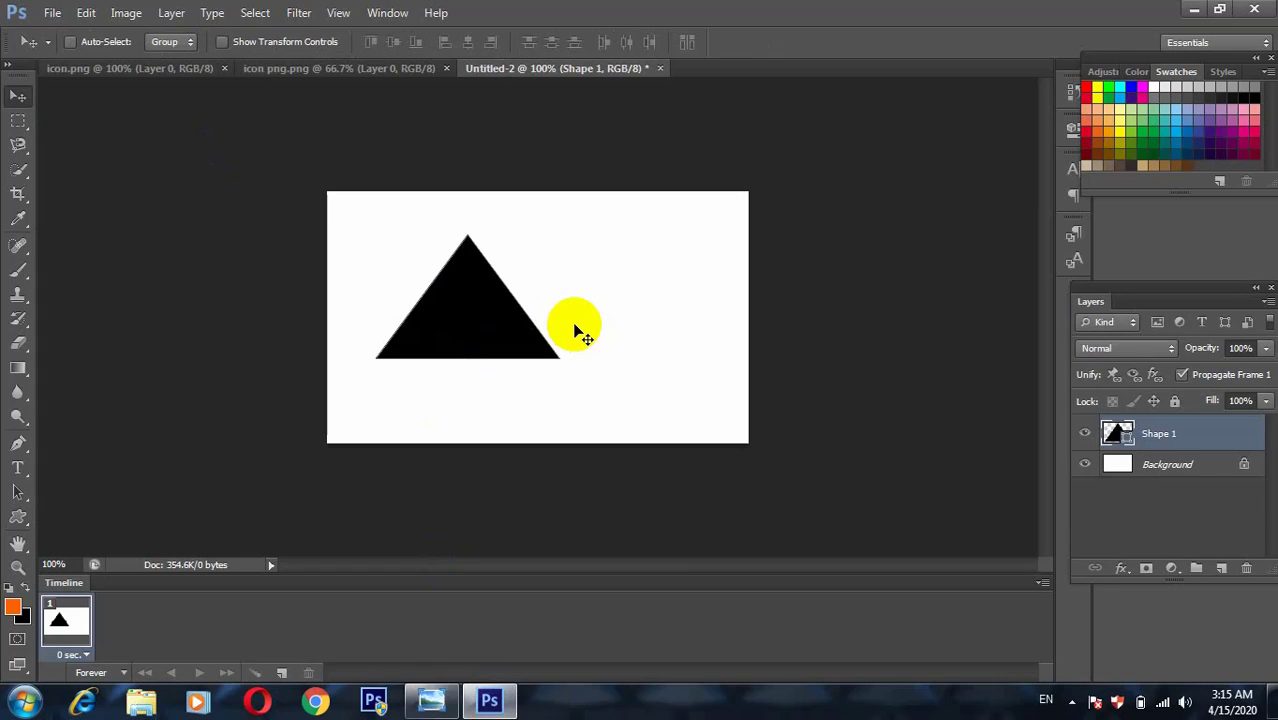
pyautogui.hotkey('ctrl', 't')
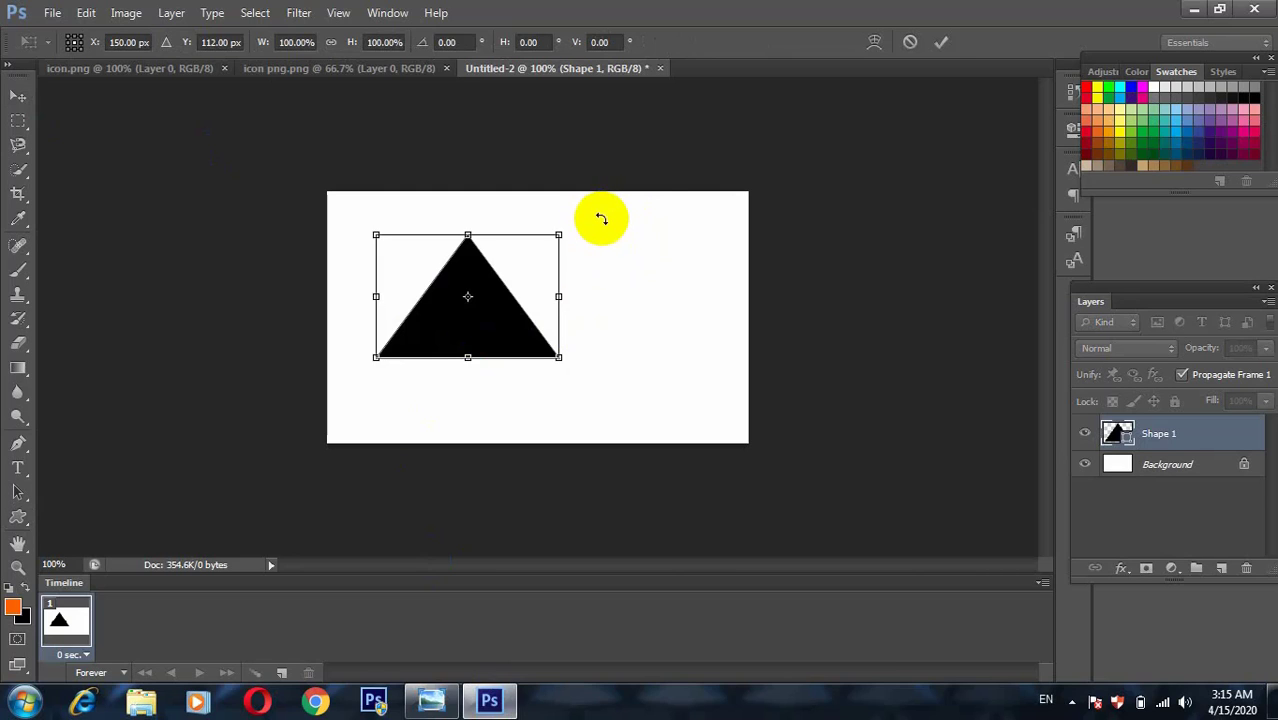
# Step: Rotate the triangle 90° to point right, set it on the left edge, nudge it up
pyautogui.moveTo(599, 216)
pyautogui.mouseDown()
pyautogui.moveTo(564, 347)
pyautogui.moveTo(522, 392)
pyautogui.mouseUp()
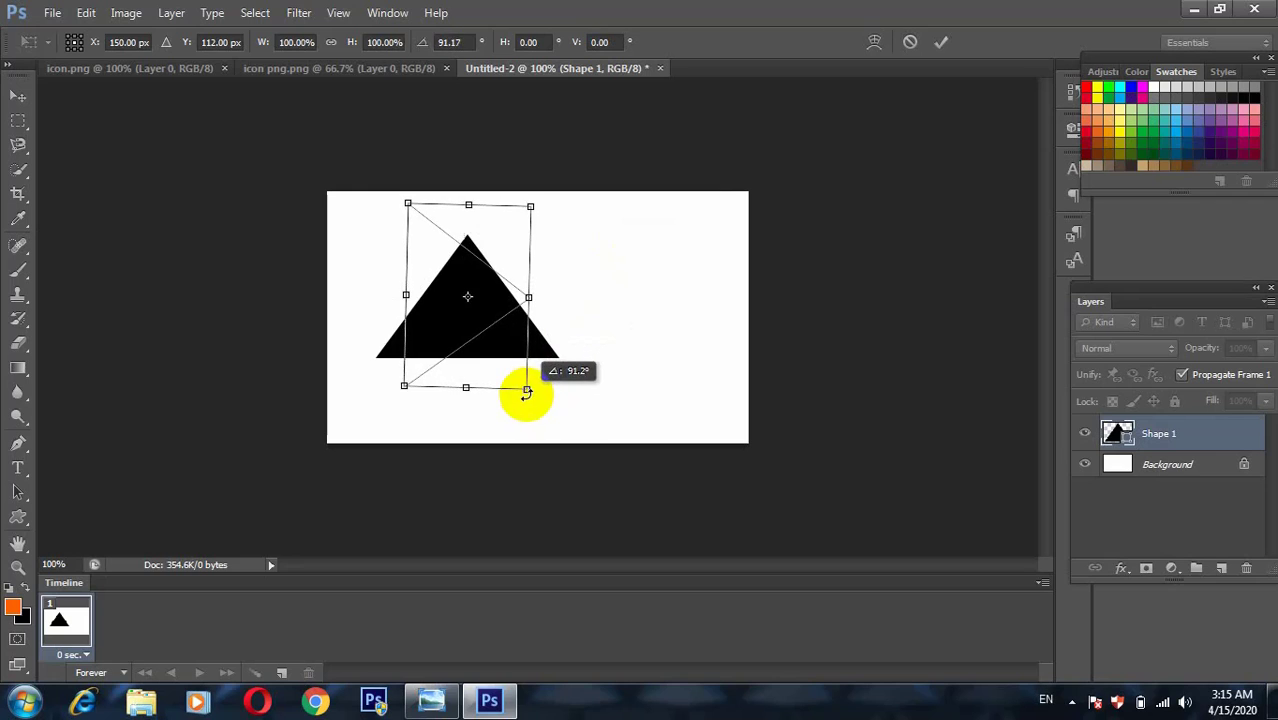
pyautogui.moveTo(522, 392); pyautogui.dragTo(430, 352)
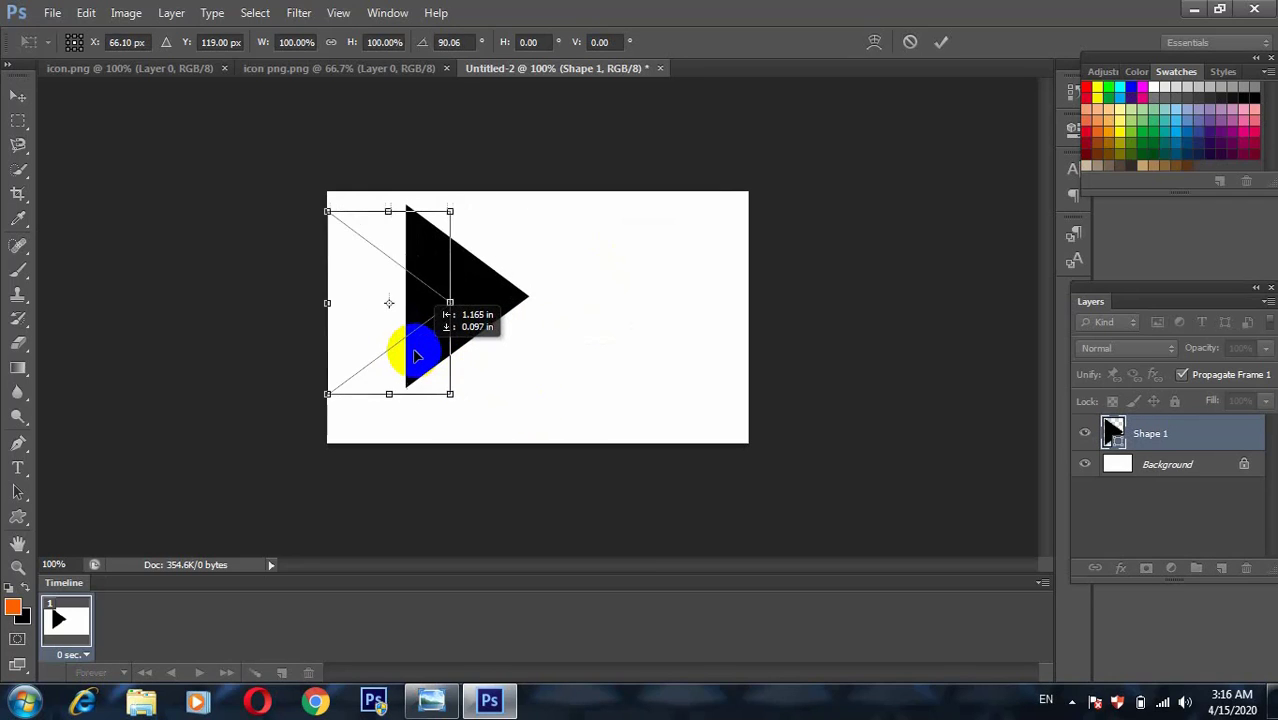
pyautogui.moveTo(430, 352); pyautogui.dragTo(415, 354)
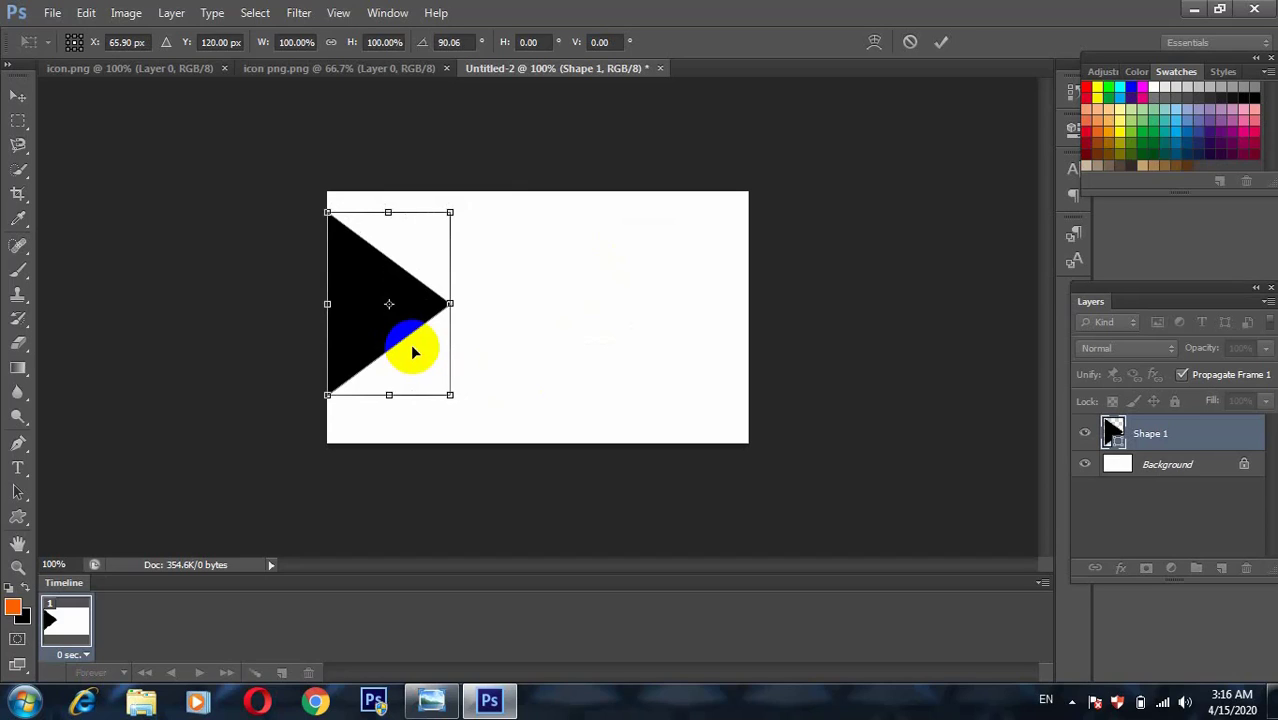
pyautogui.press('Return')
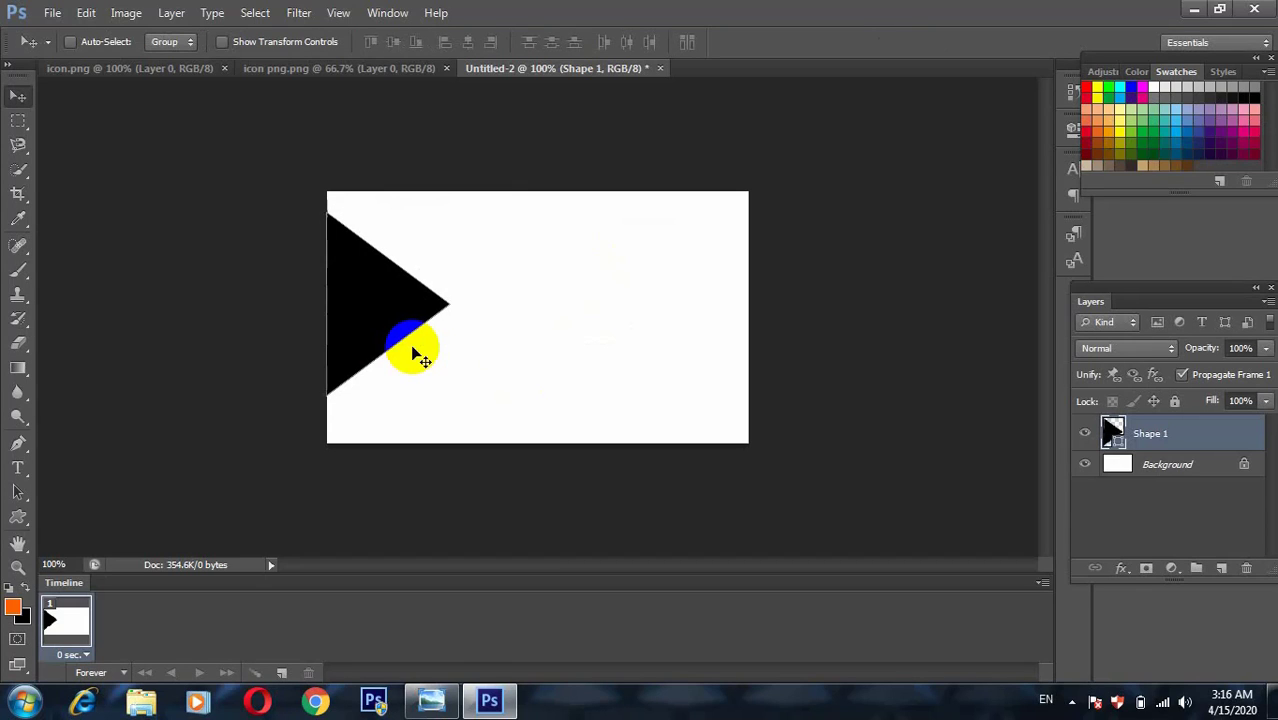
pyautogui.press('Up')
pyautogui.press('Up')
pyautogui.press('Up')
pyautogui.press('Up')
pyautogui.press('Up')
pyautogui.press('Up')
pyautogui.press('Up')
pyautogui.press('Up')
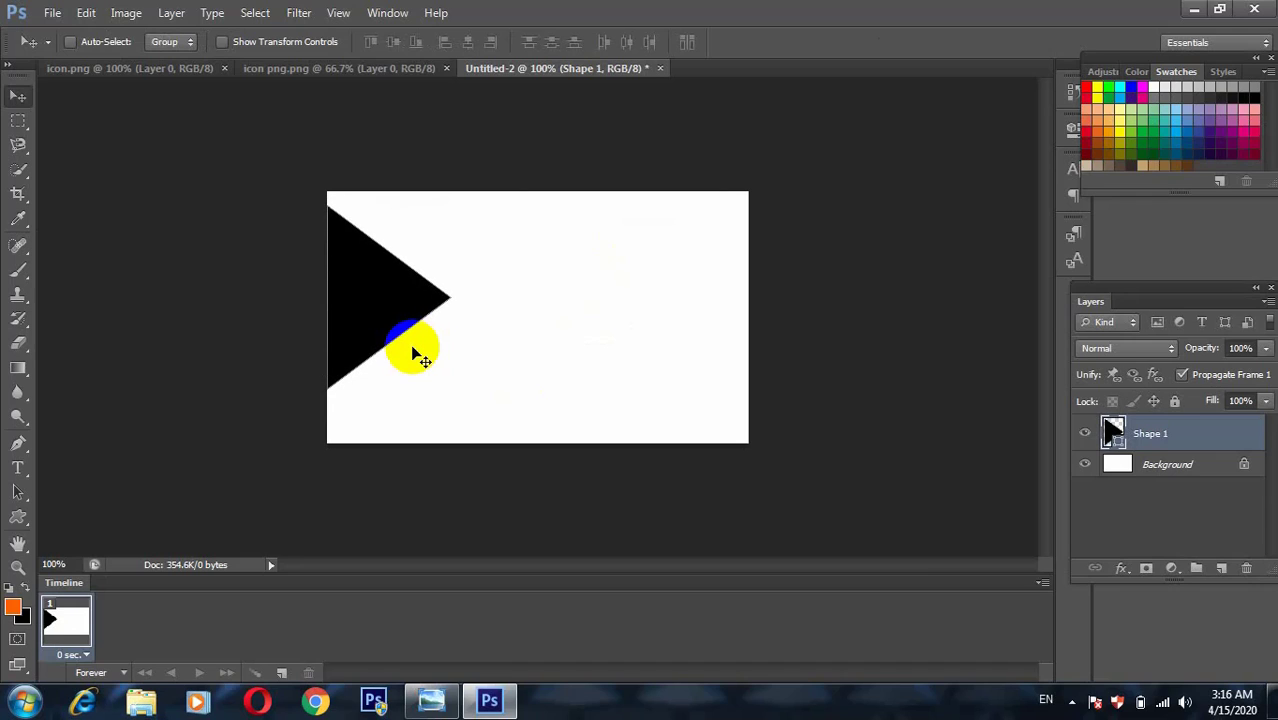
pyautogui.press('Up')
pyautogui.press('Up')
pyautogui.press('Up')
pyautogui.press('Up')
pyautogui.press('Up')
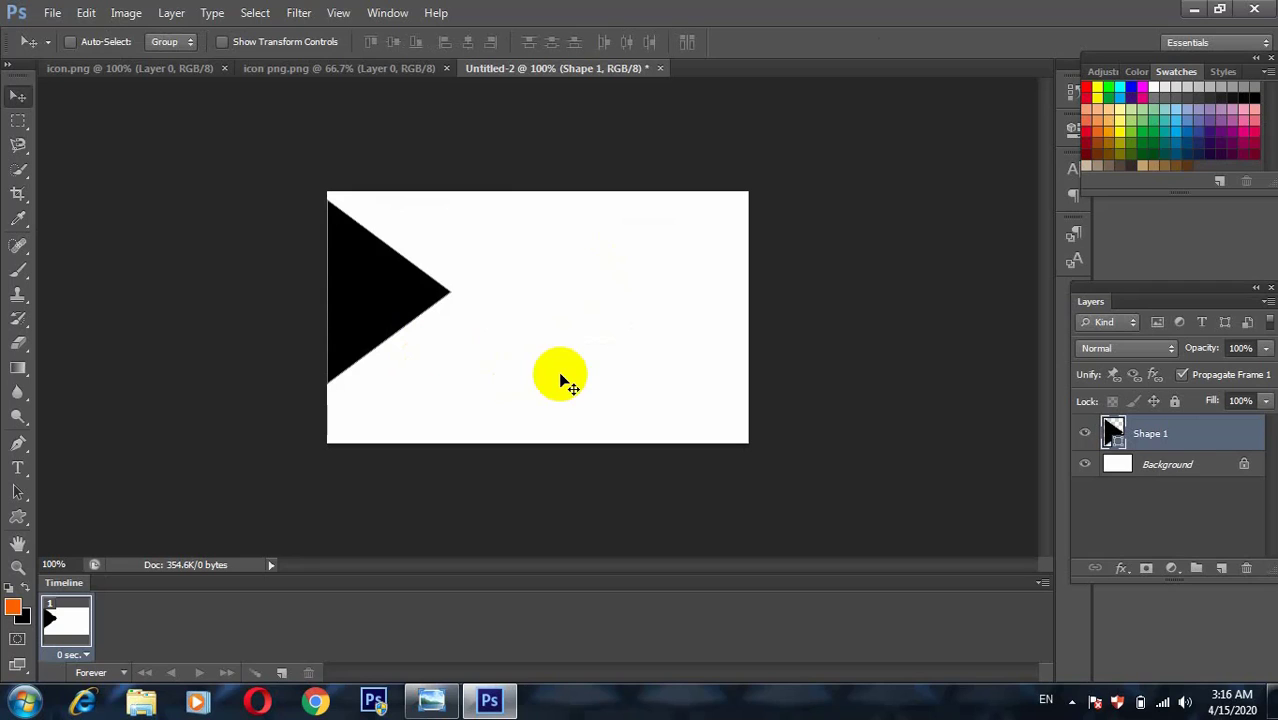
pyautogui.click(431, 700)
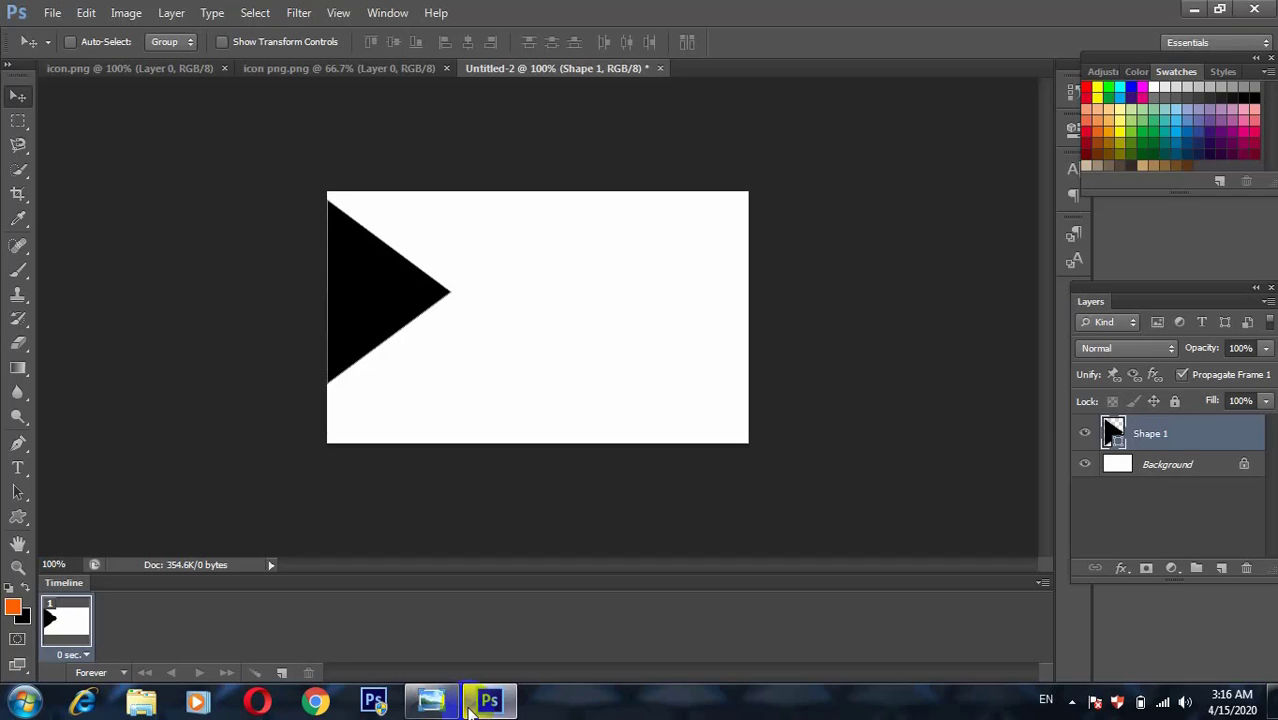
pyautogui.click(489, 700)
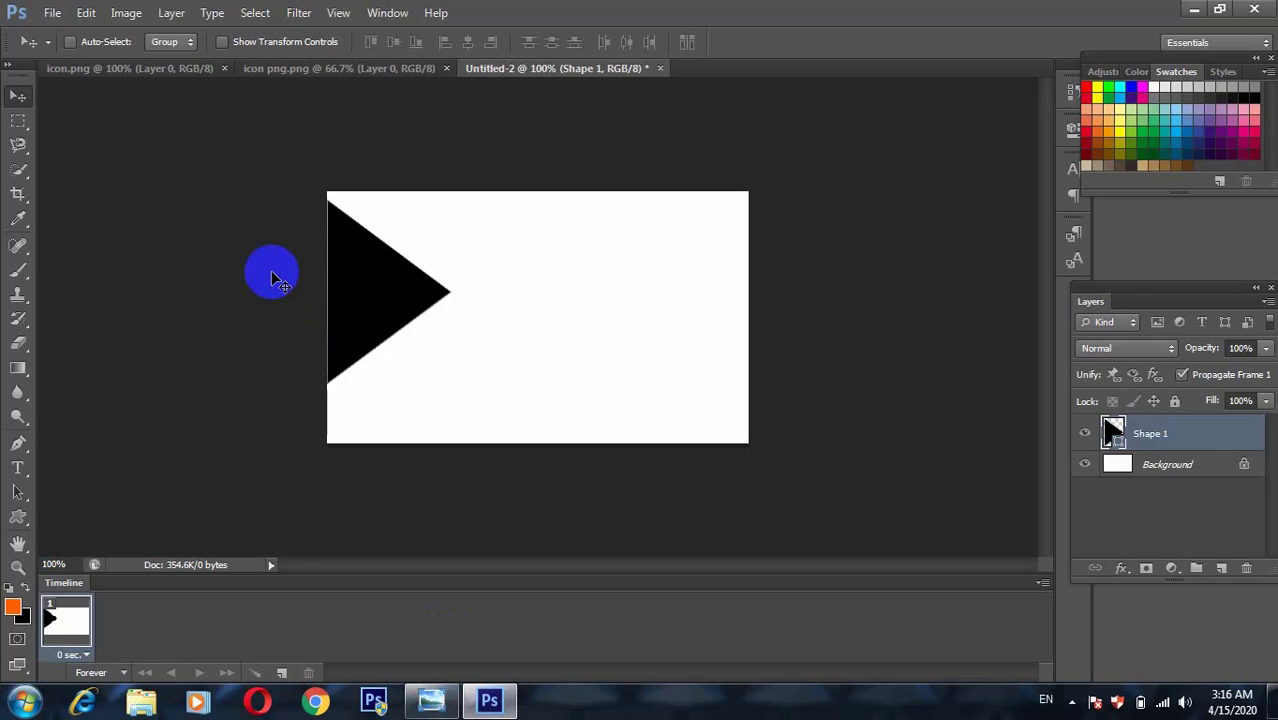
# Step: Draw a rectangle right of the triangle, extending past the card's right edge
pyautogui.click(24, 533)
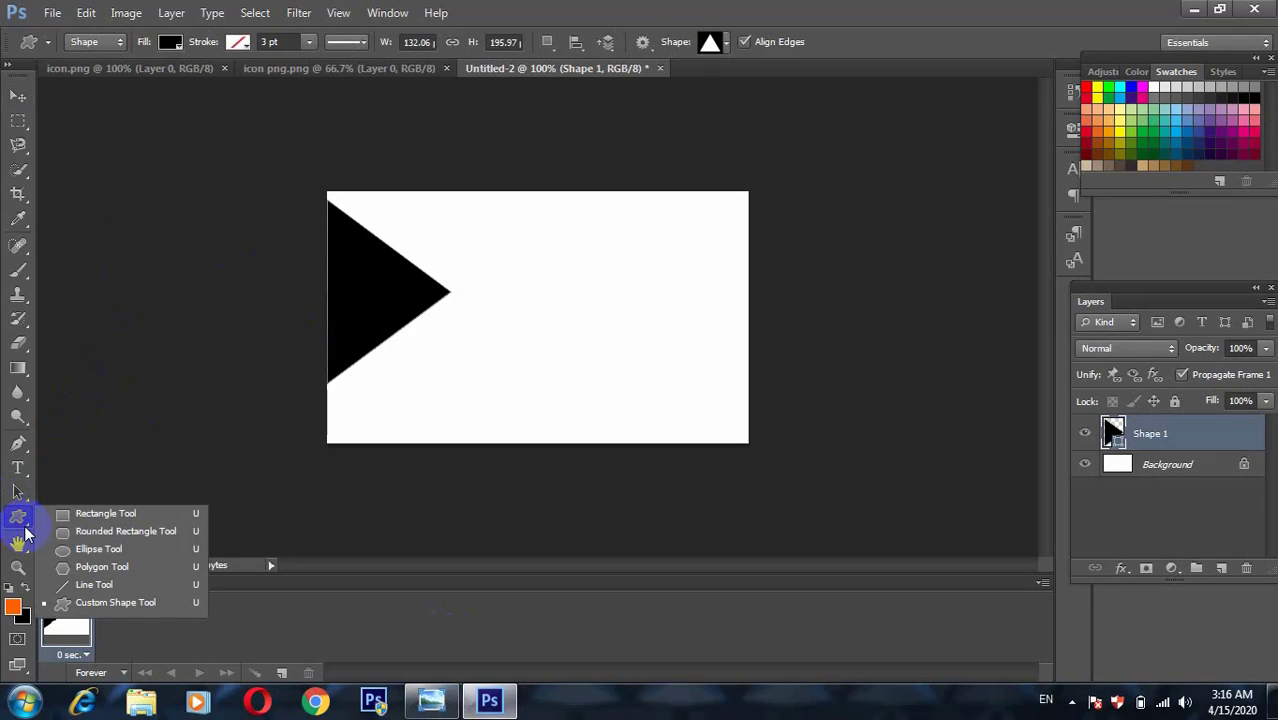
pyautogui.click(84, 515)
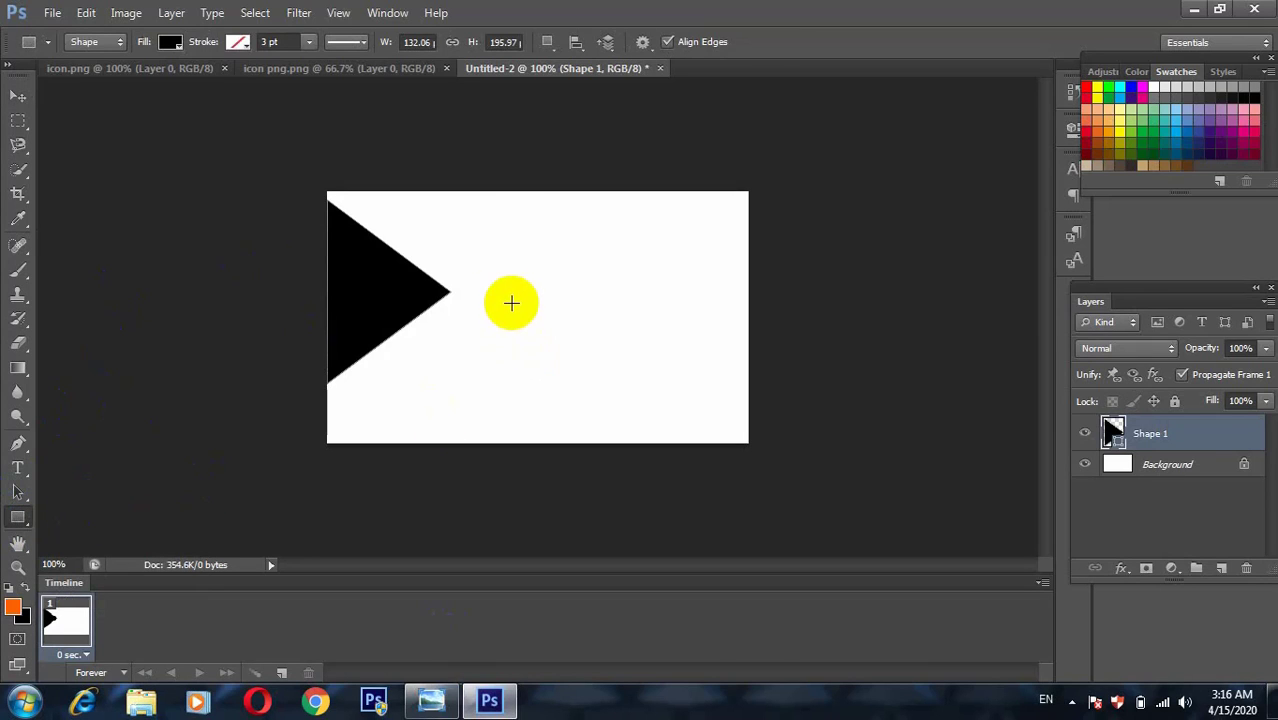
pyautogui.moveTo(481, 271); pyautogui.dragTo(873, 432)
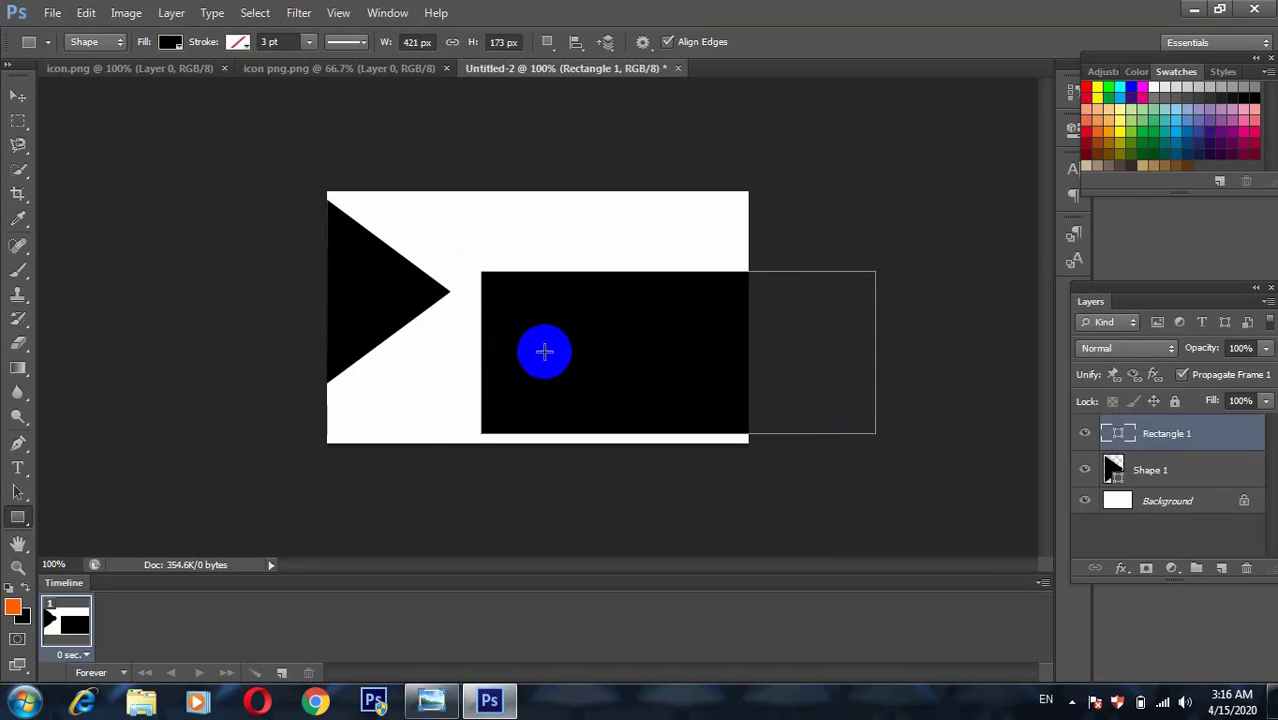
# Step: Fill the rectangle with light blue matching the reference card
pyautogui.click(171, 43)
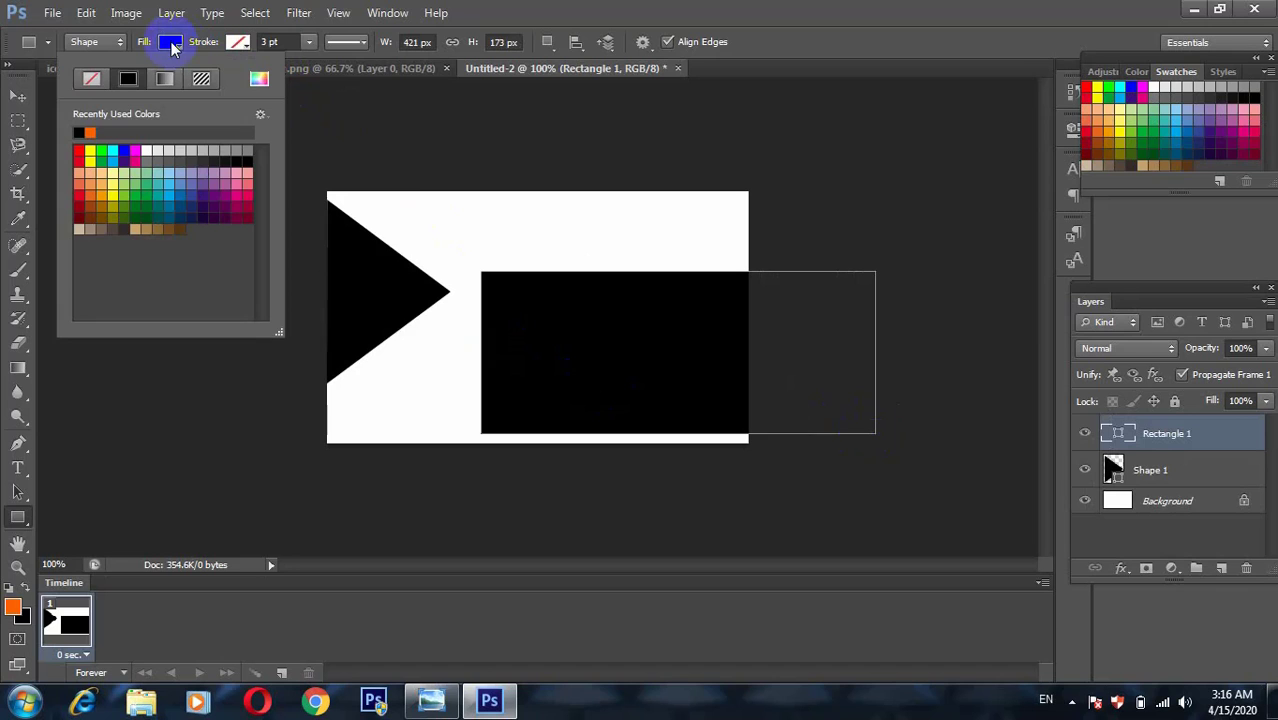
pyautogui.click(431, 700)
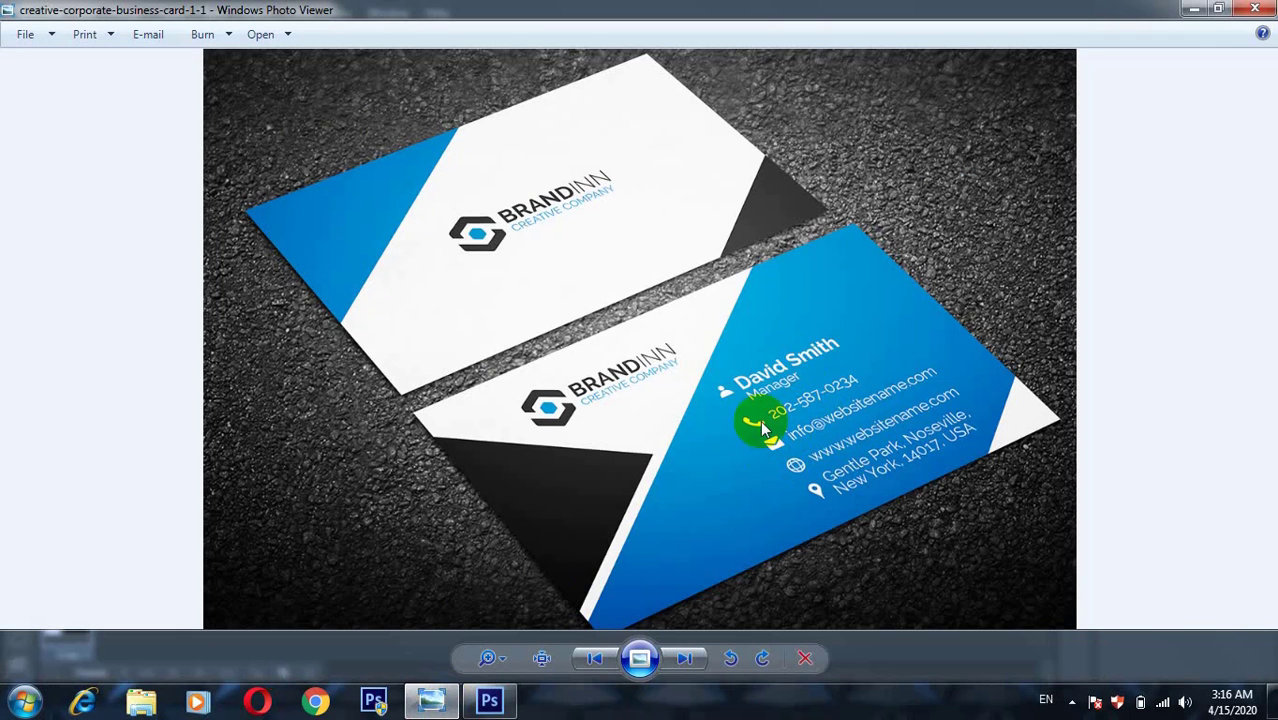
pyautogui.click(489, 700)
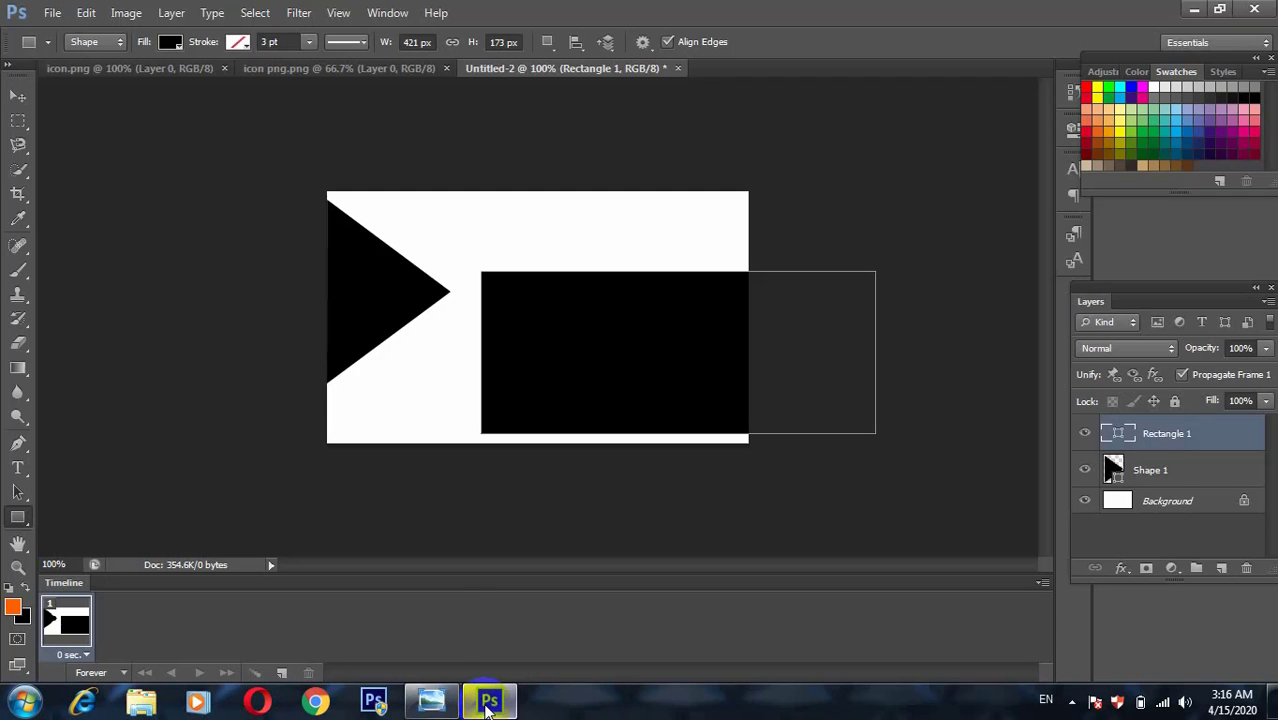
pyautogui.click(177, 43)
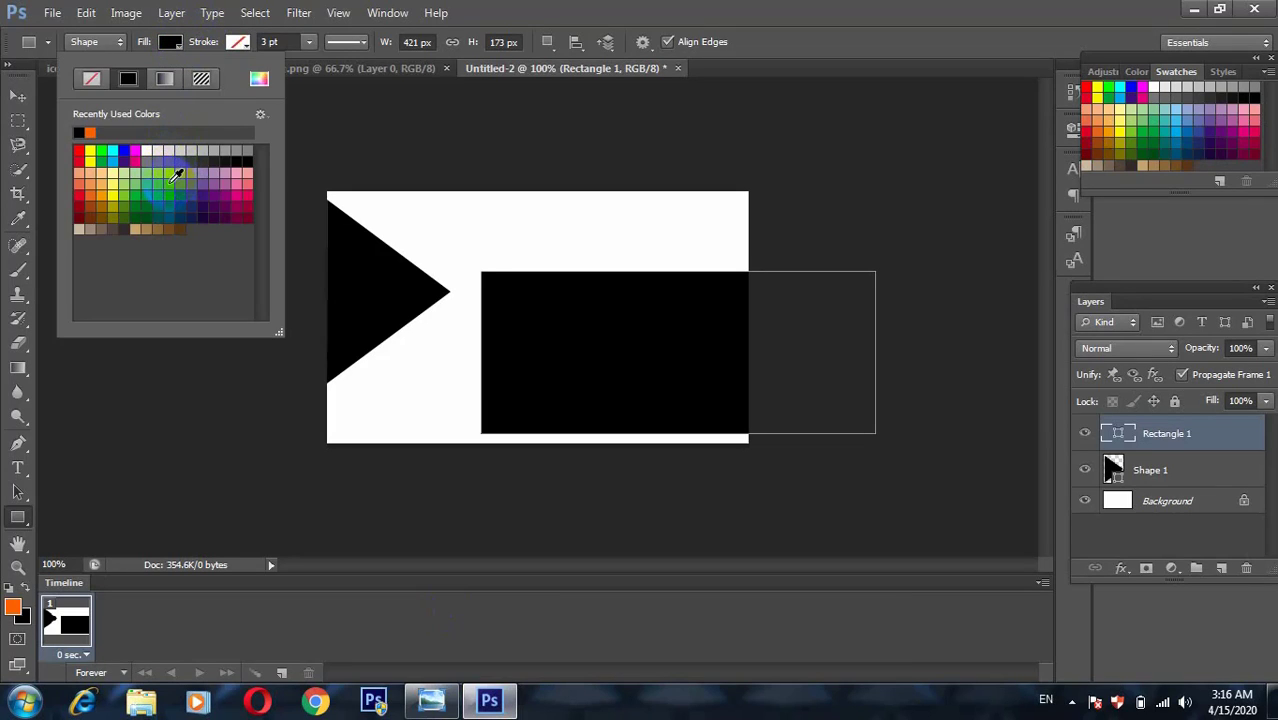
pyautogui.click(170, 182)
pyautogui.click(16, 97)
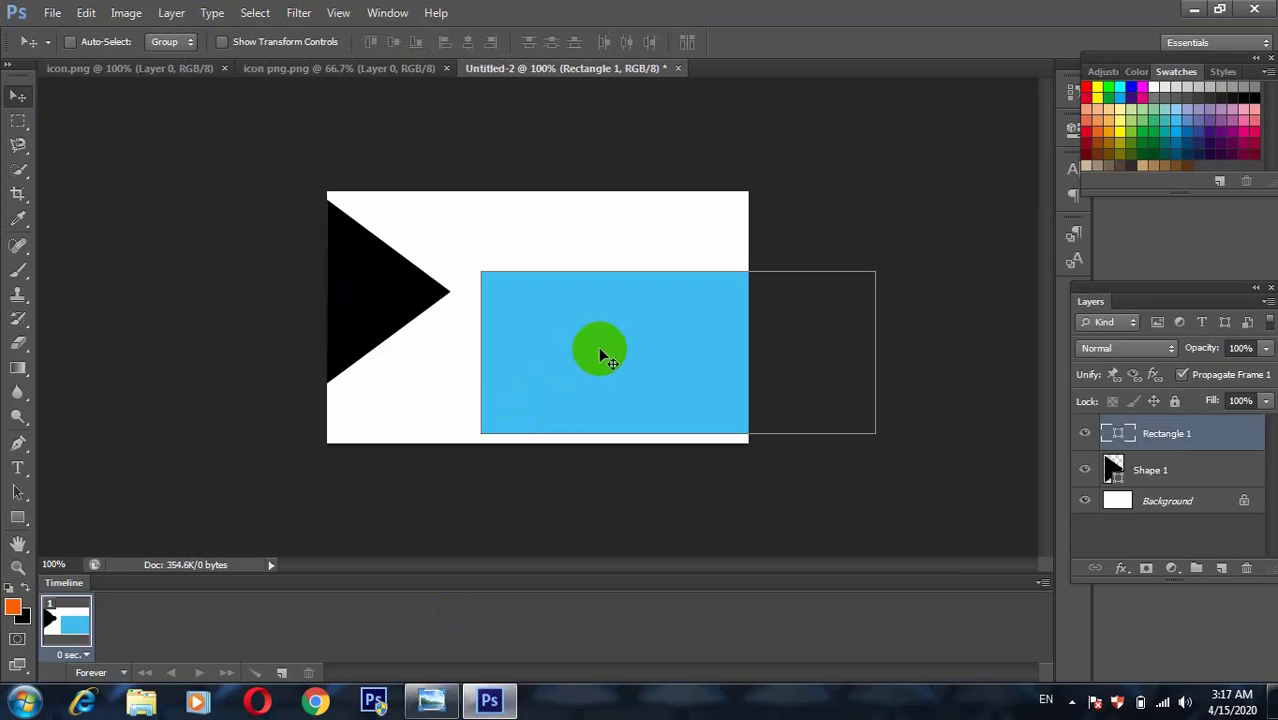
# Step: Rotate the blue rectangle to about -35° and move it down-left across the card
pyautogui.hotkey('ctrl', 't')
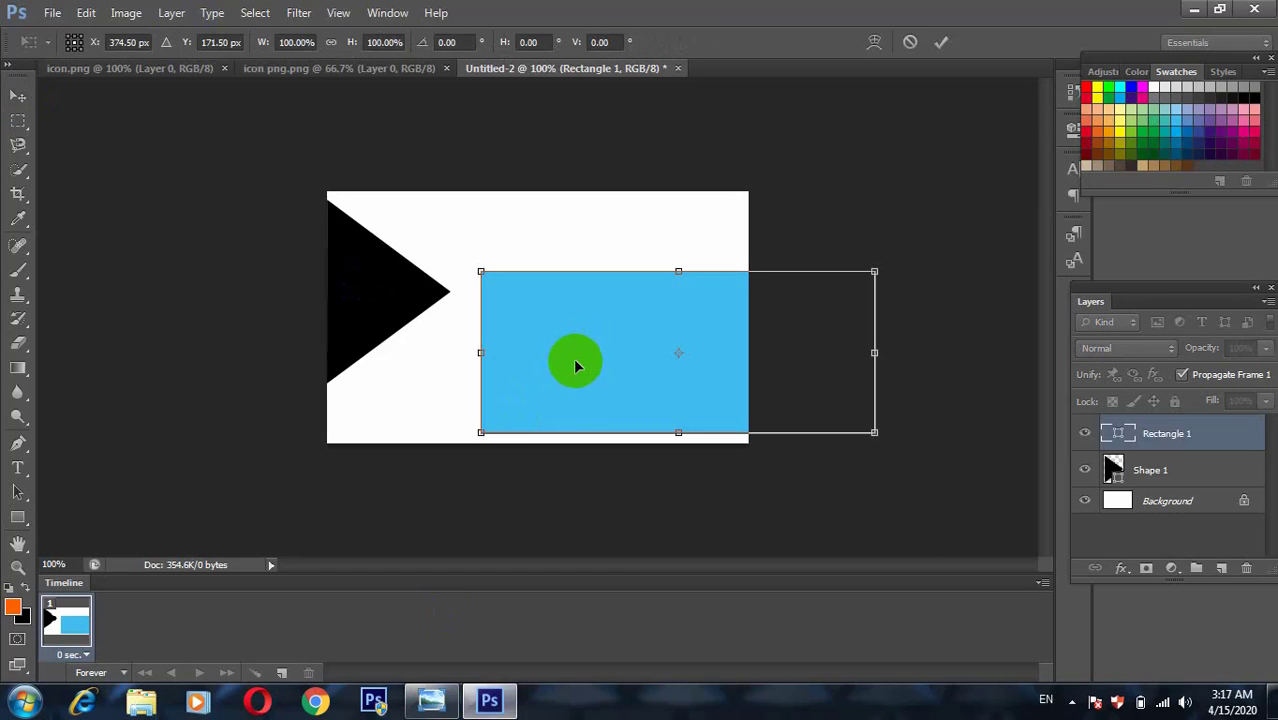
pyautogui.moveTo(882, 481); pyautogui.dragTo(896, 367)
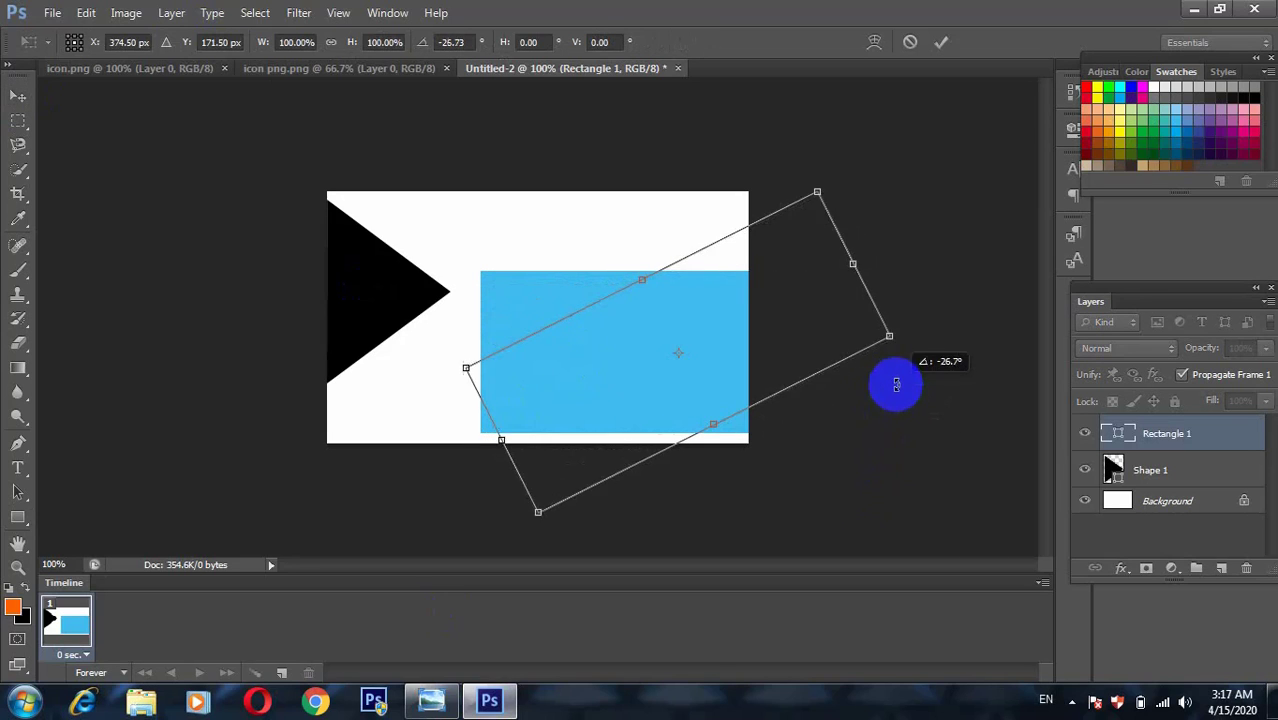
pyautogui.moveTo(764, 348); pyautogui.dragTo(574, 388)
pyautogui.moveTo(710, 413); pyautogui.dragTo(707, 396)
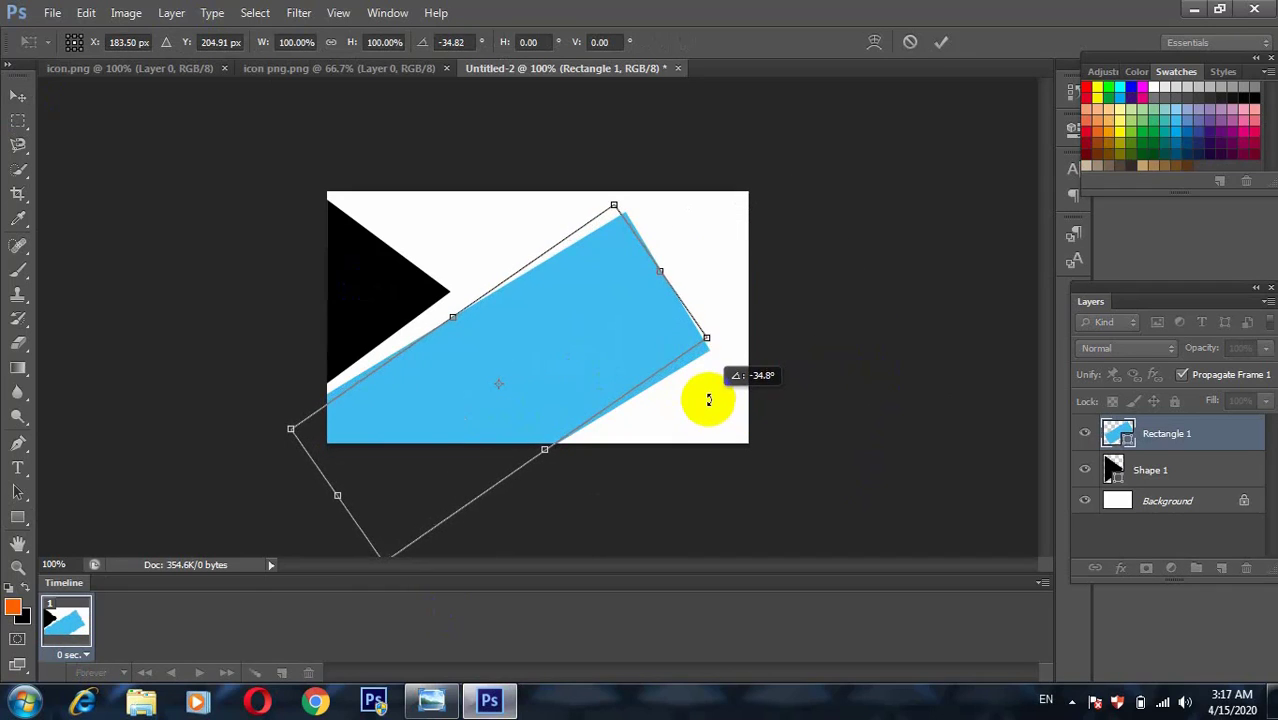
pyautogui.click(1168, 500)
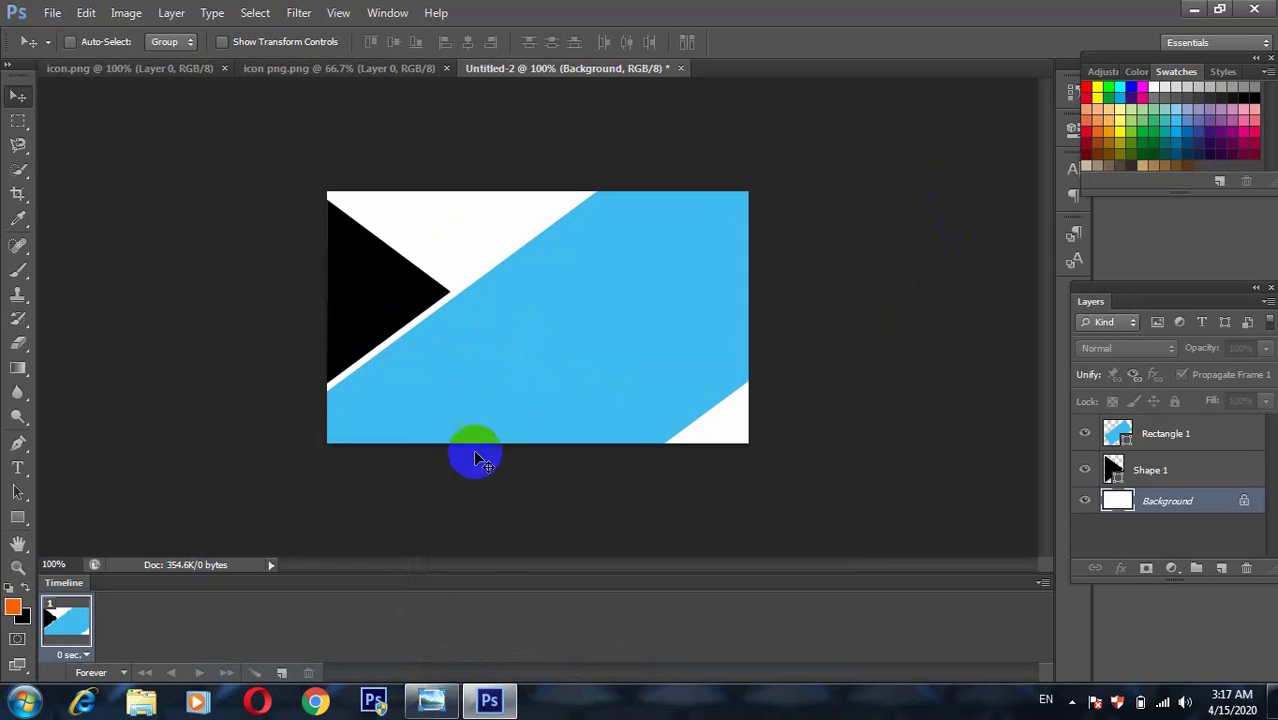
pyautogui.click(431, 705)
pyautogui.moveTo(640, 10)
pyautogui.mouseDown()
pyautogui.moveTo(643, 80)
pyautogui.moveTo(1063, 71)
pyautogui.moveTo(969, 356)
pyautogui.moveTo(660, 537)
pyautogui.moveTo(630, 171)
pyautogui.moveTo(599, 257)
pyautogui.moveTo(608, 371)
pyautogui.moveTo(585, 205)
pyautogui.mouseUp()
pyautogui.click(589, 208)
pyautogui.click(489, 700)
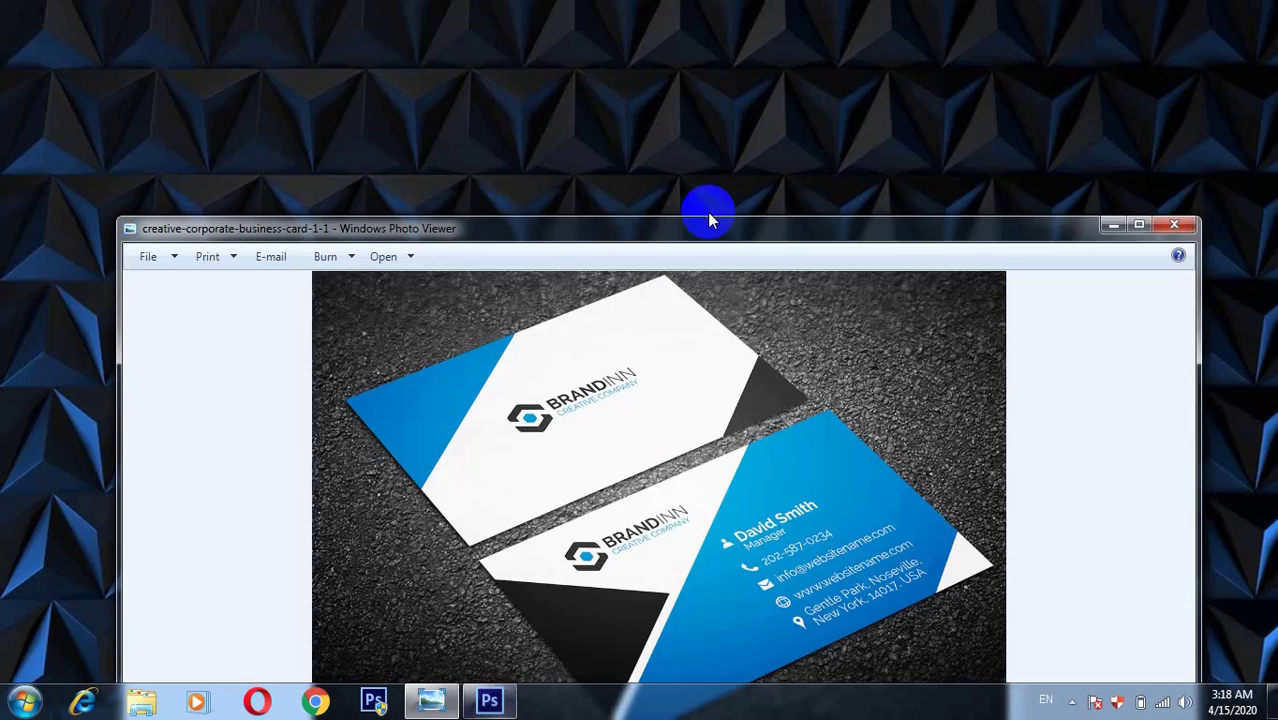
pyautogui.click(489, 700)
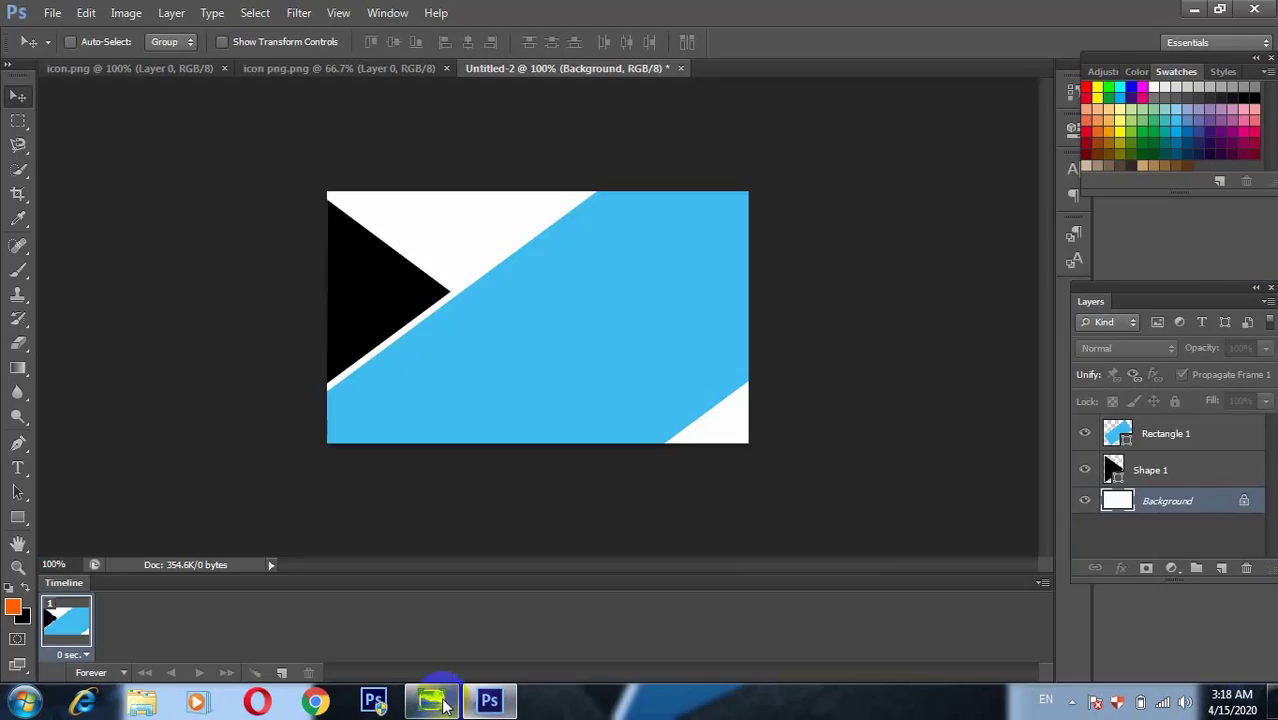
pyautogui.click(432, 700)
pyautogui.doubleClick(633, 229)
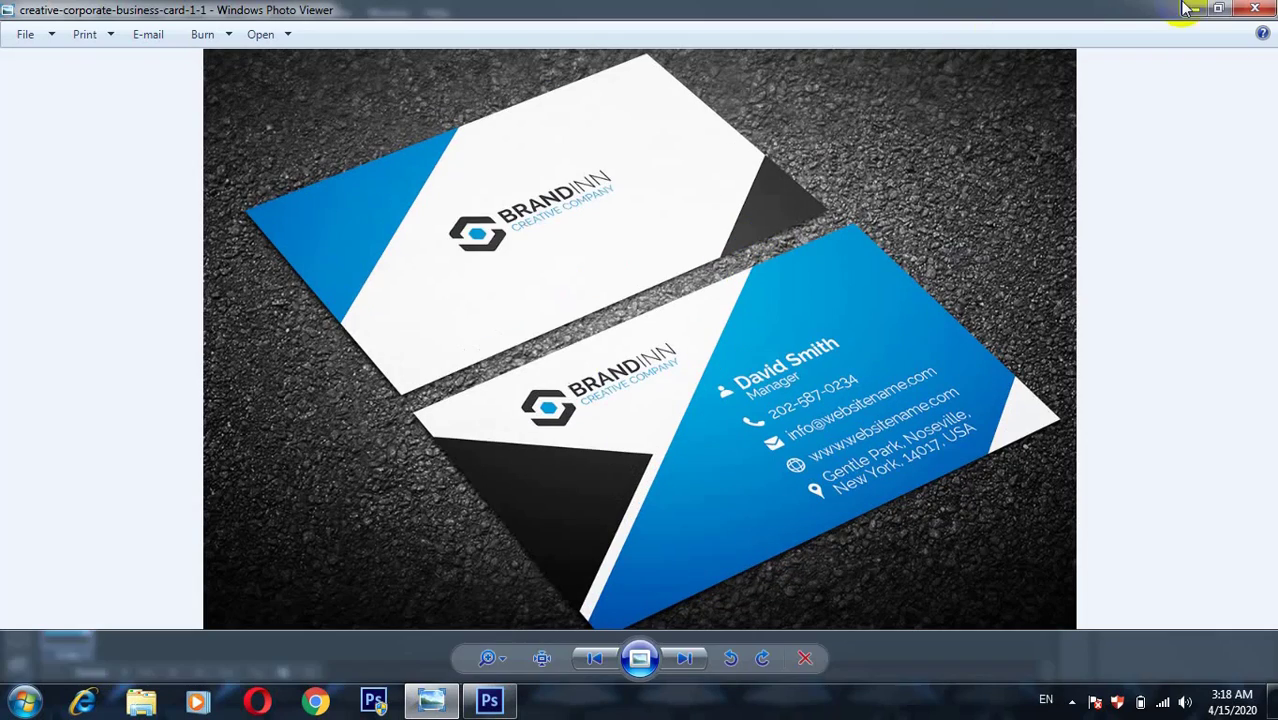
pyautogui.click(1196, 10)
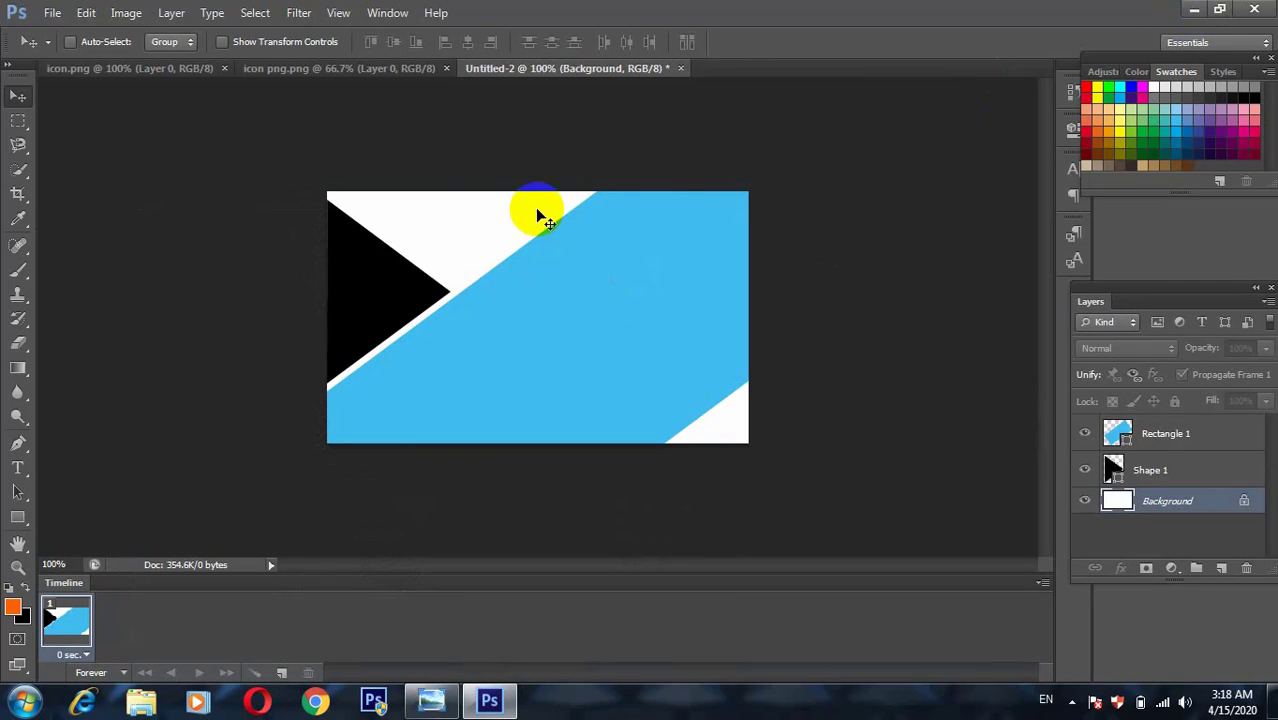
# Step: Drag the Tech Zai logo into the card as a new layer and position it
pyautogui.click(342, 70)
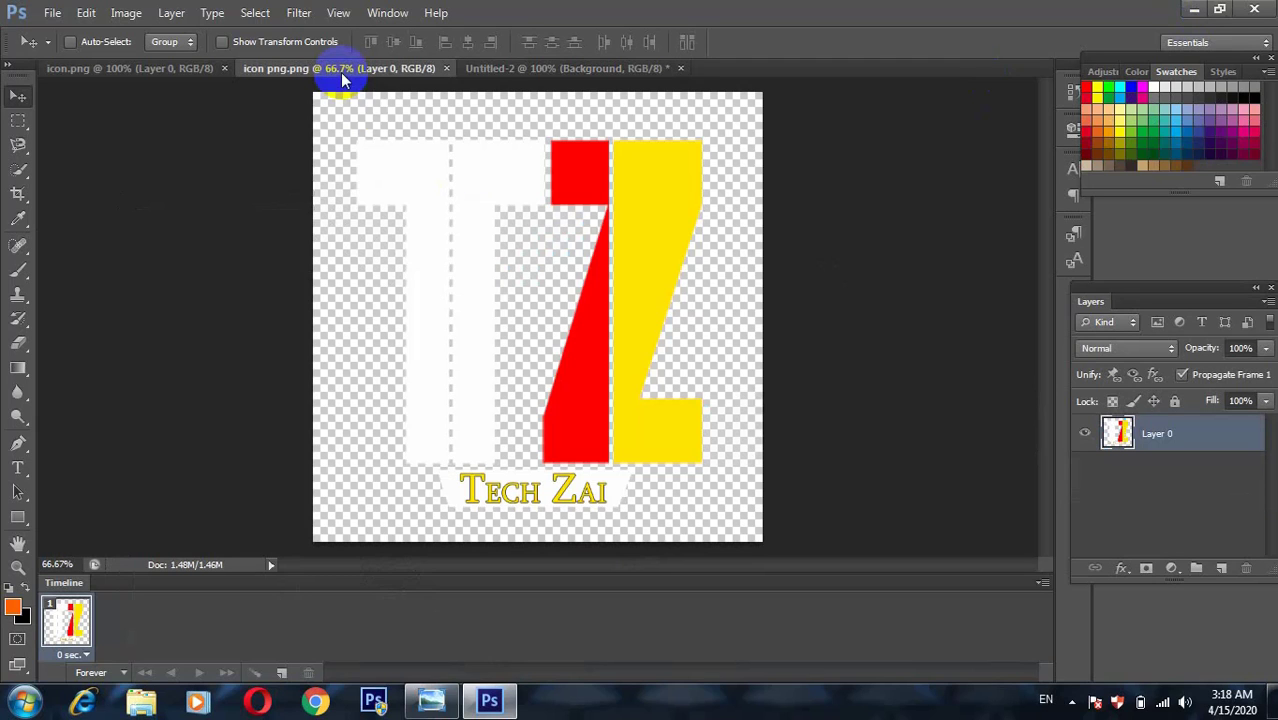
pyautogui.moveTo(482, 287); pyautogui.dragTo(506, 72)
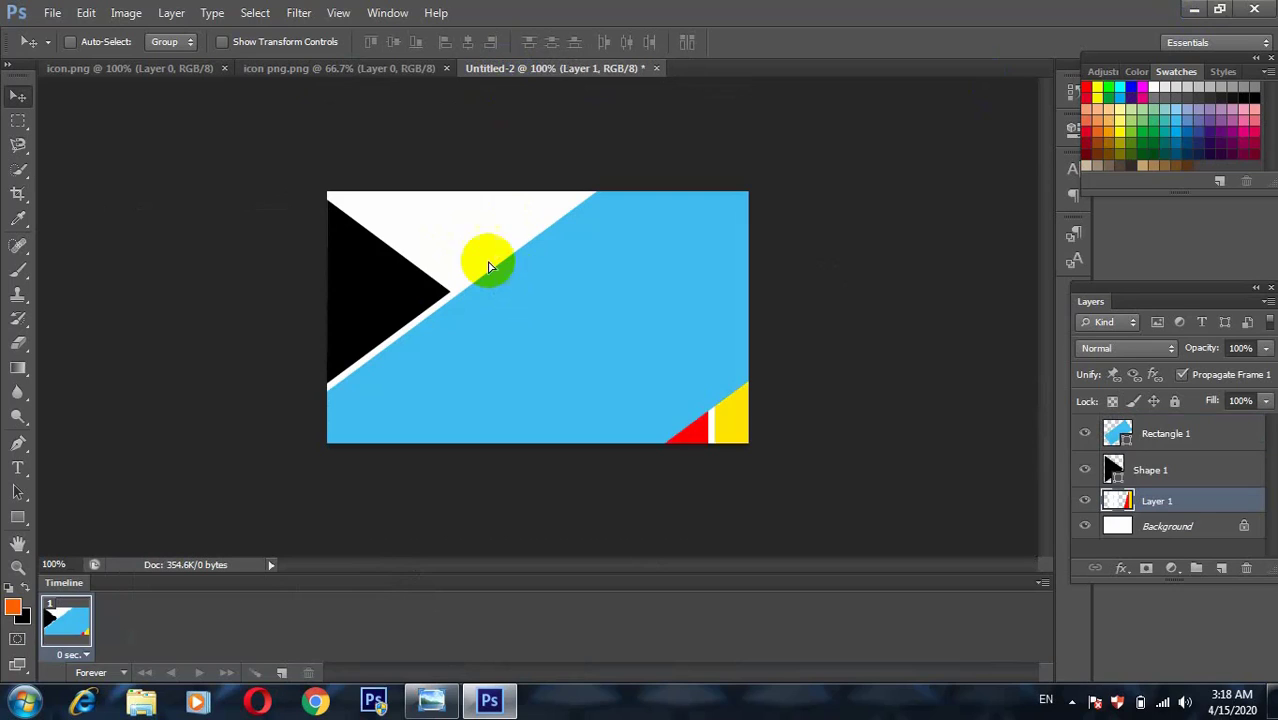
pyautogui.moveTo(504, 67); pyautogui.dragTo(455, 236)
pyautogui.hotkey('ctrl', 't')
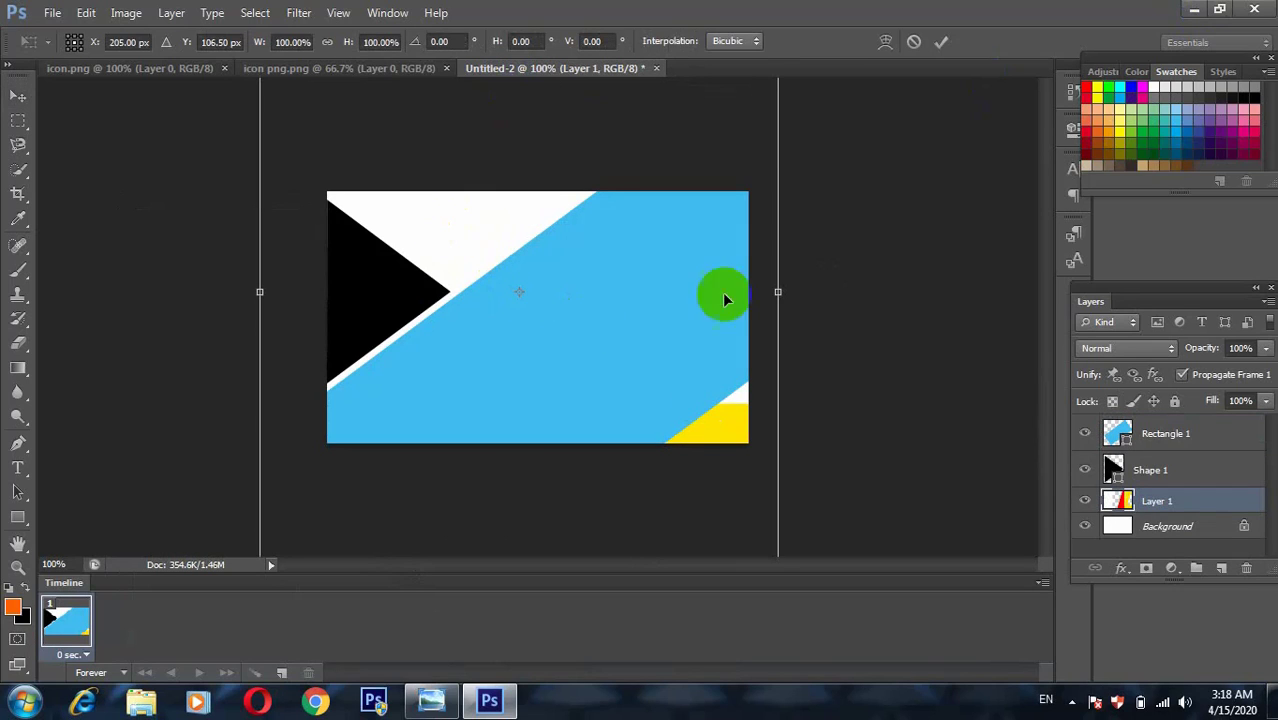
pyautogui.moveTo(745, 137); pyautogui.dragTo(710, 163)
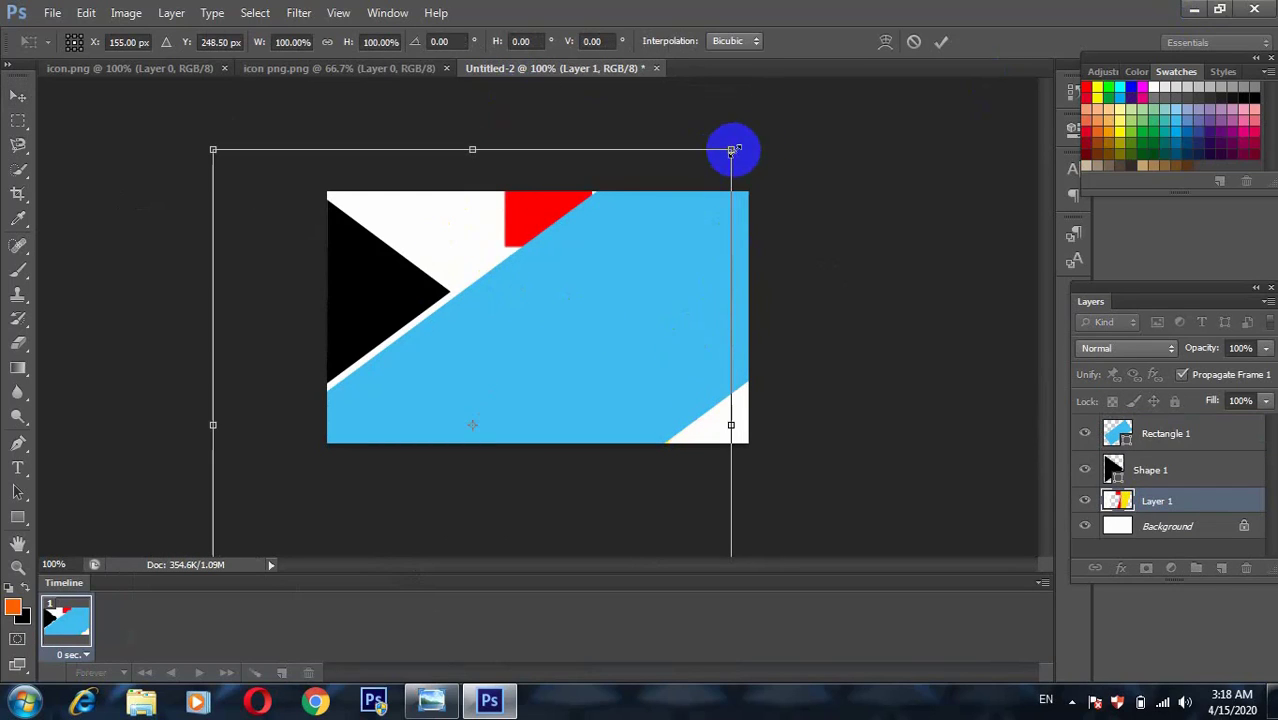
pyautogui.doubleClick(650, 214)
# Step: Zoom in to about 183% around the logo area
pyautogui.keyDown('ctrl'); pyautogui.click(455, 272); pyautogui.keyUp('ctrl')
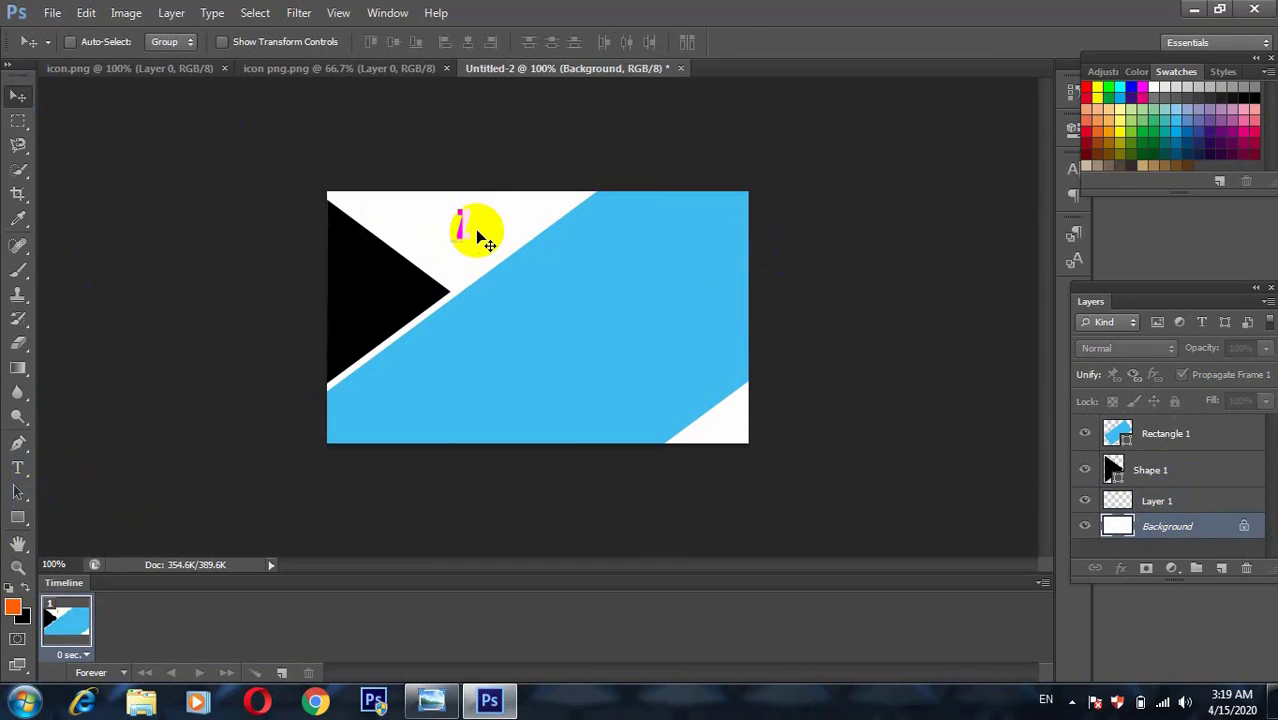
pyautogui.click(522, 317)
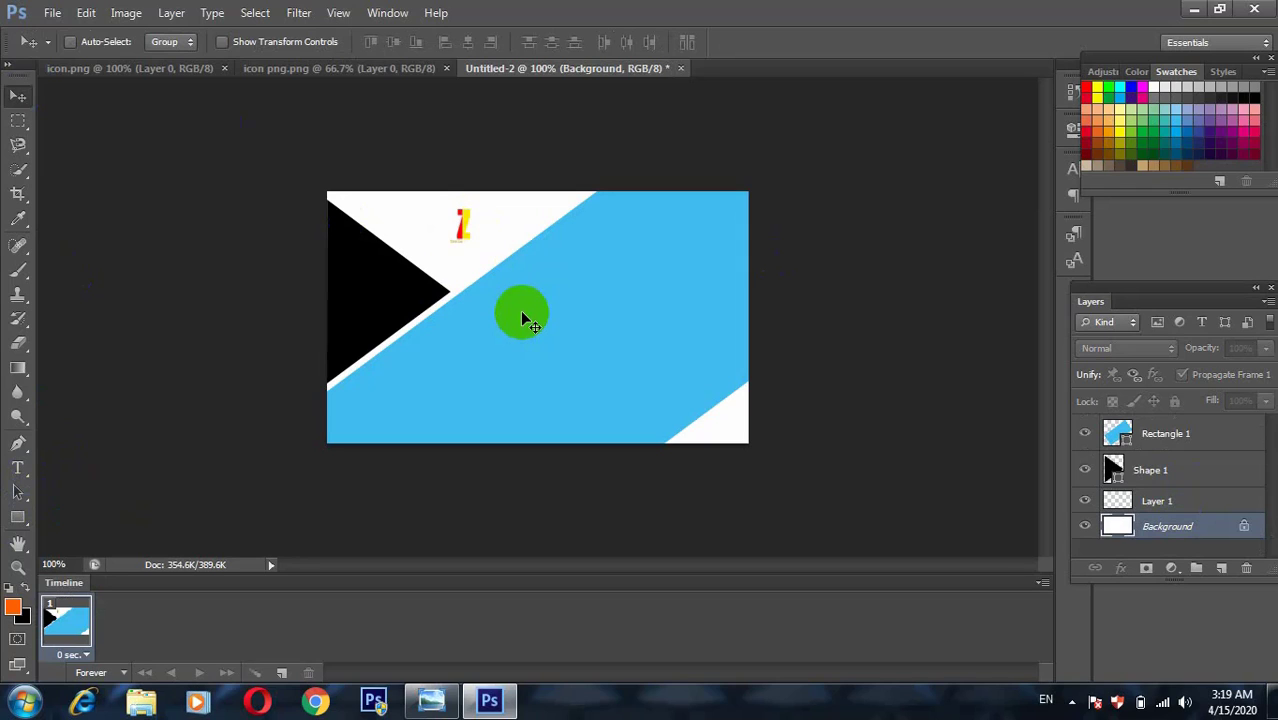
pyautogui.scroll(3, 522, 317)
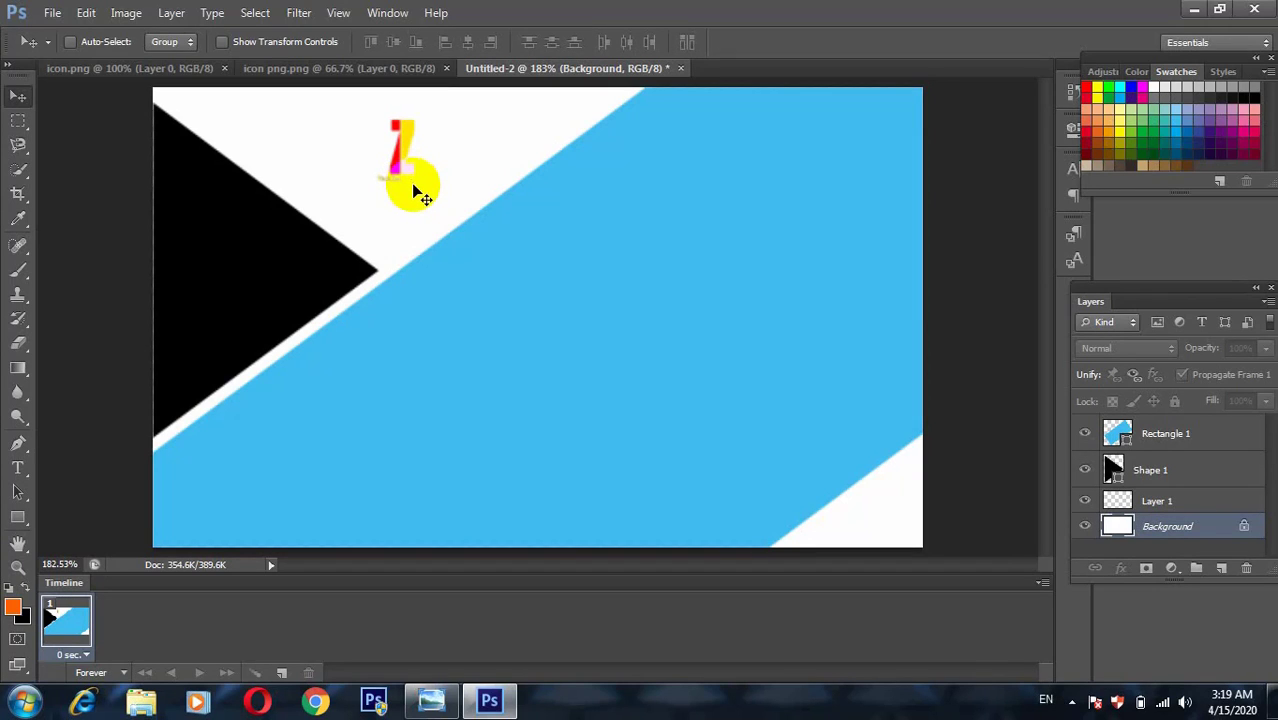
# Step: Draw a circle with the Ellipse tool covering the TZ logo
pyautogui.click(18, 517)
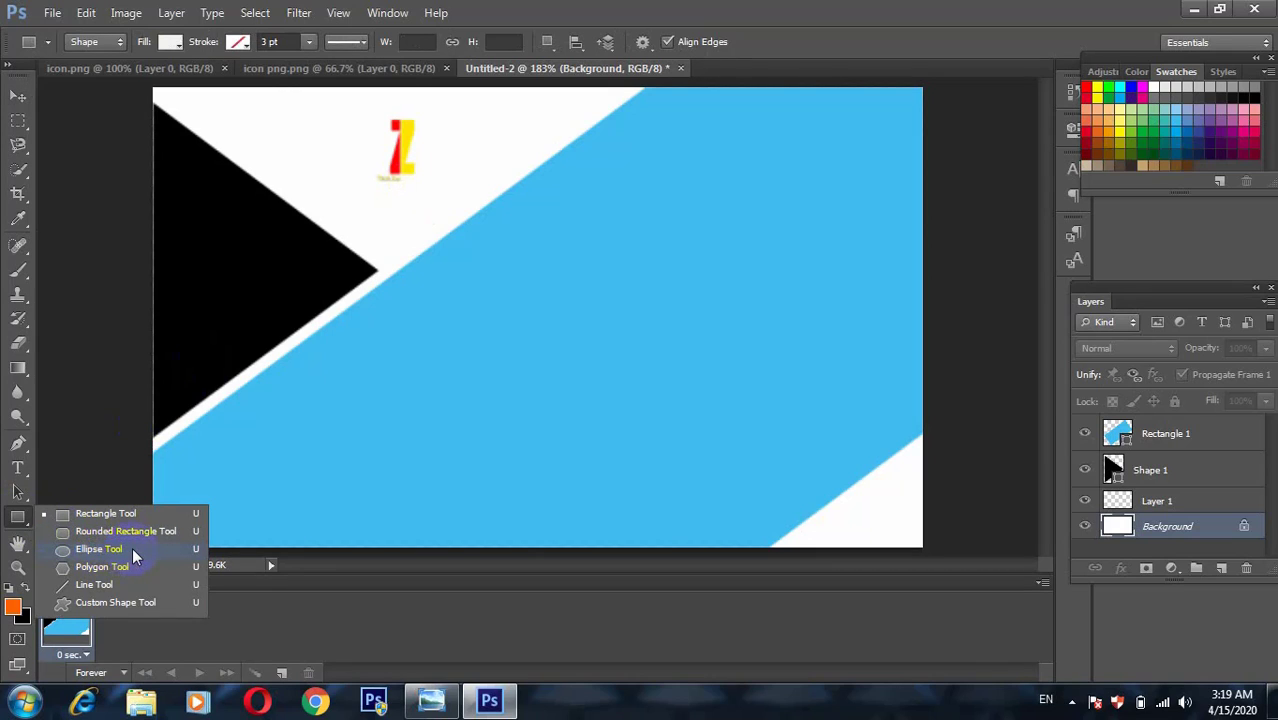
pyautogui.click(100, 549)
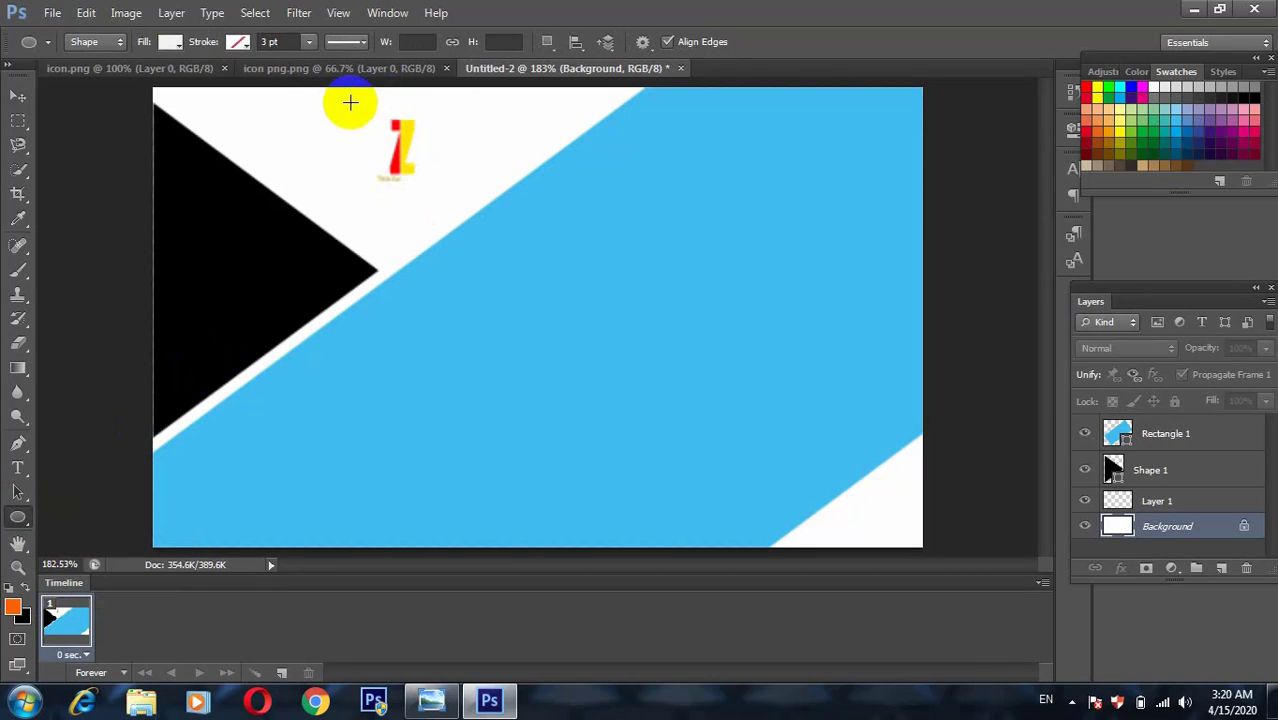
pyautogui.moveTo(350, 102); pyautogui.dragTo(391, 143)
pyautogui.moveTo(433, 187); pyautogui.dragTo(434, 190)
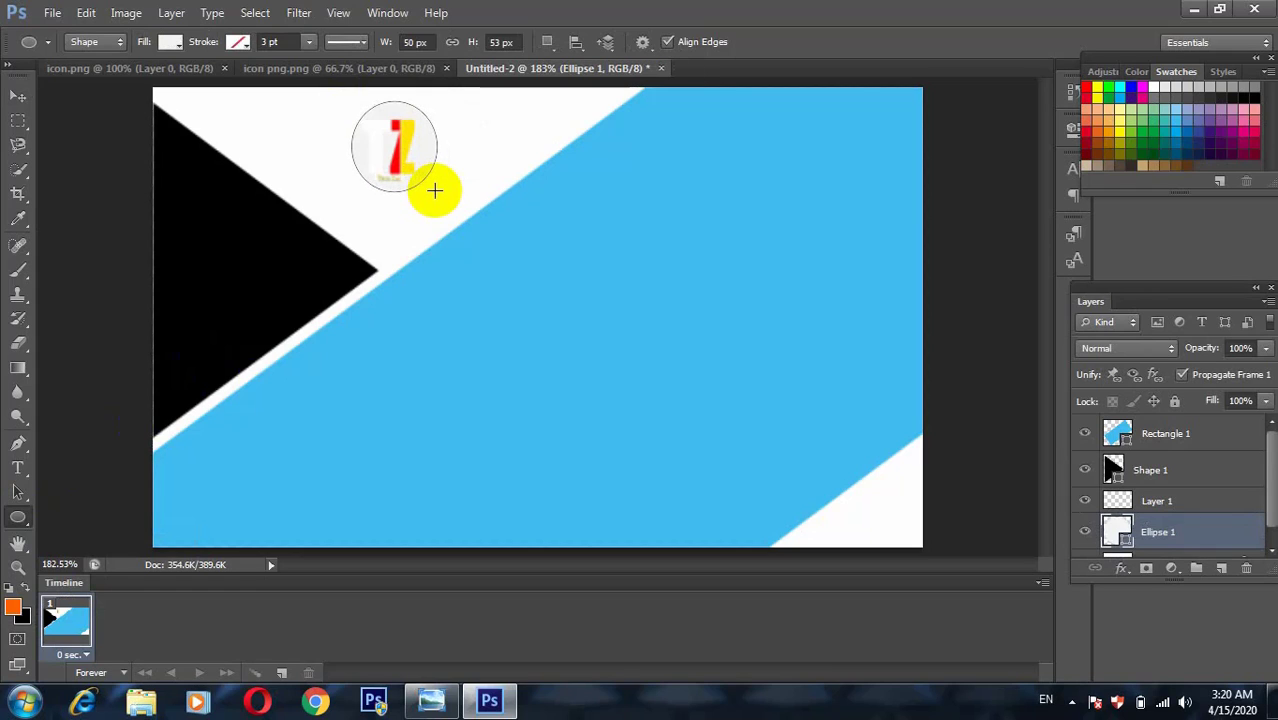
# Step: Fill the circle with dark purple
pyautogui.click(170, 42)
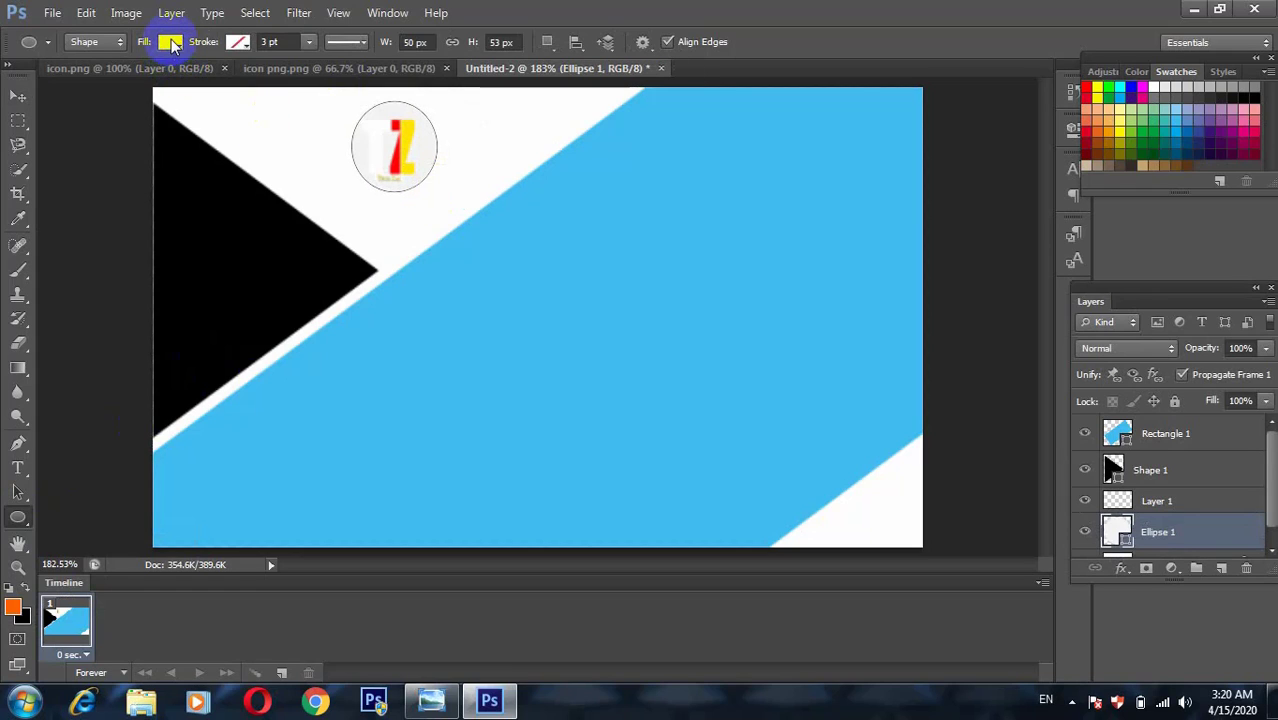
pyautogui.click(146, 150)
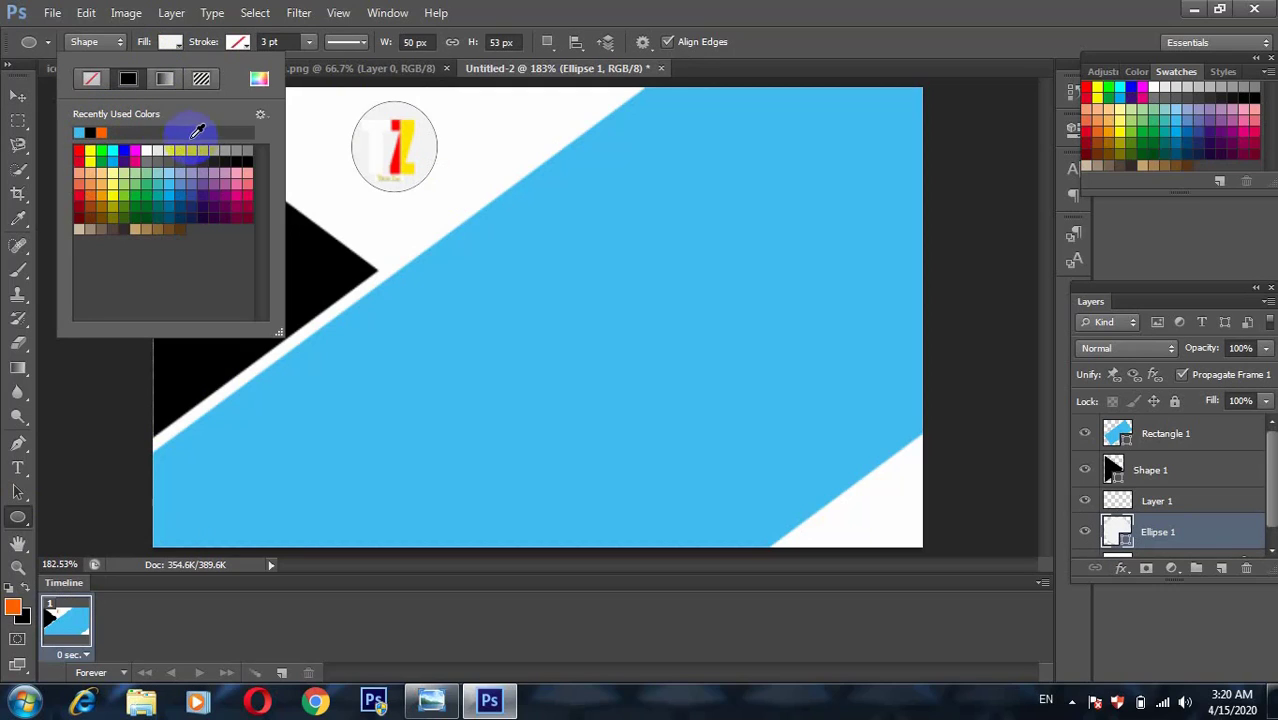
pyautogui.click(131, 161)
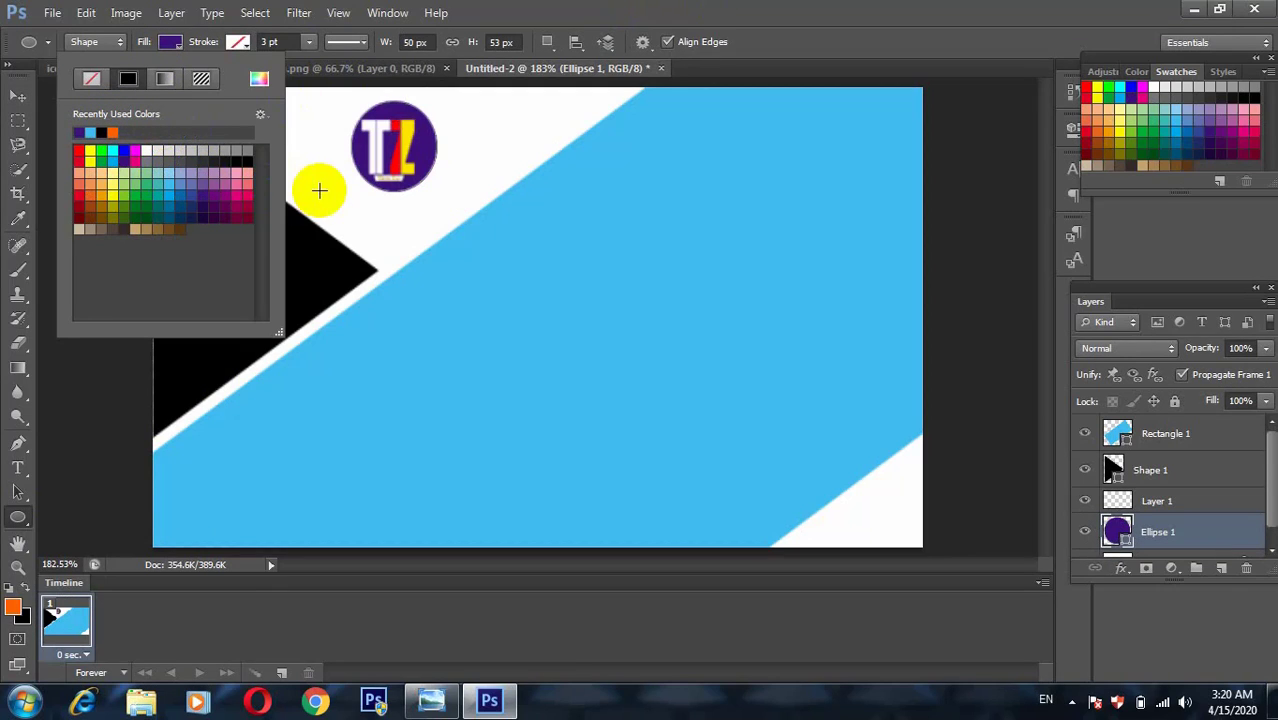
pyautogui.click(1215, 535)
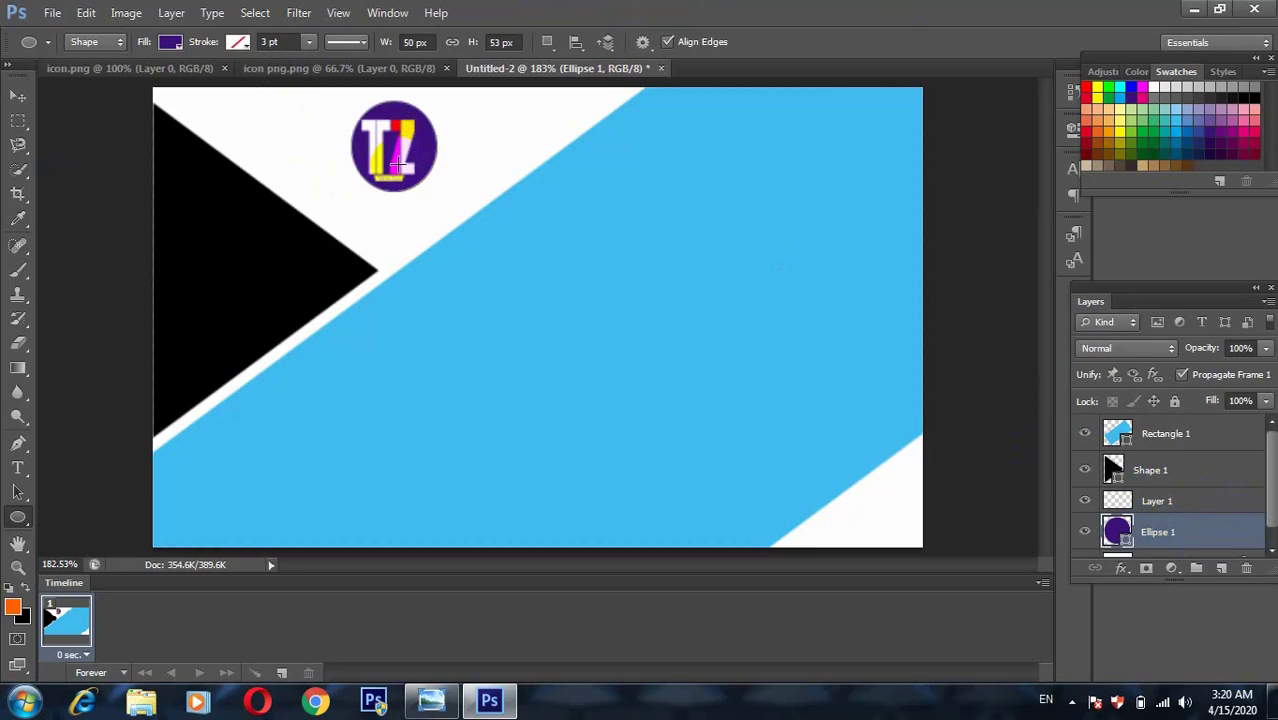
pyautogui.click(22, 97)
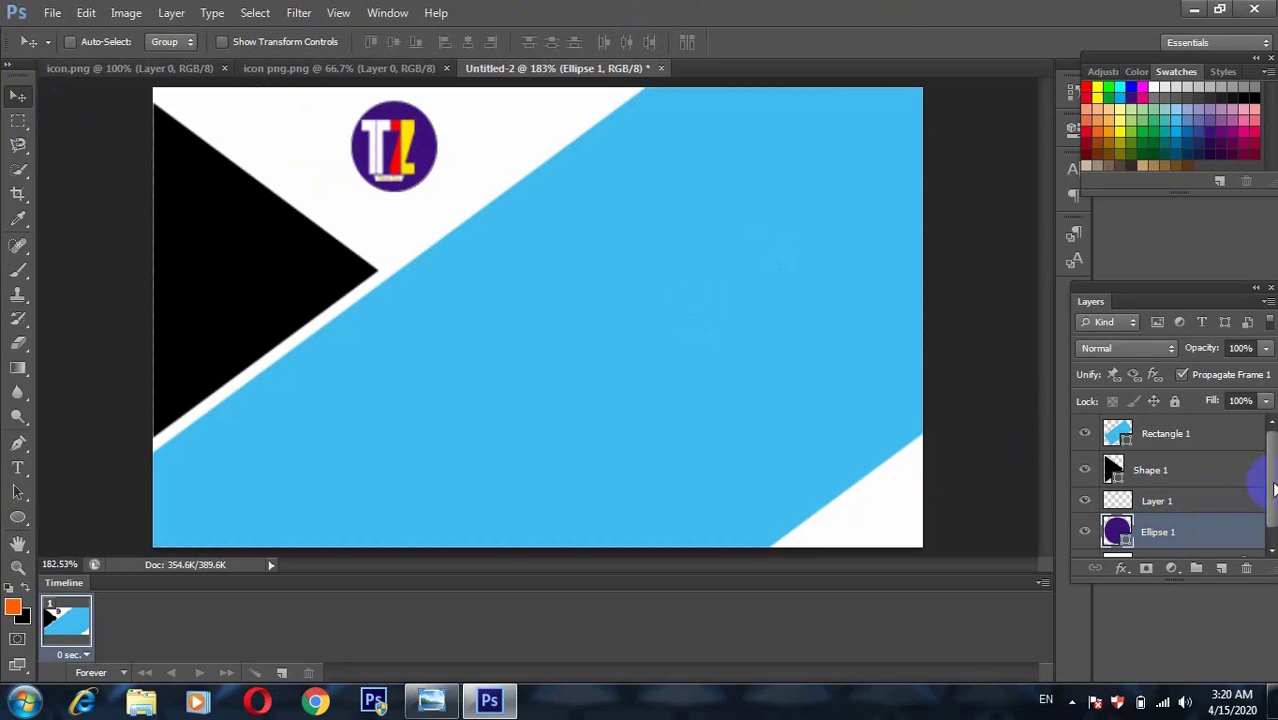
# Step: Select the TZ logo layer, check its visibility, and nudge it up slightly
pyautogui.scroll(-1, 1272, 510)
pyautogui.click(1198, 484)
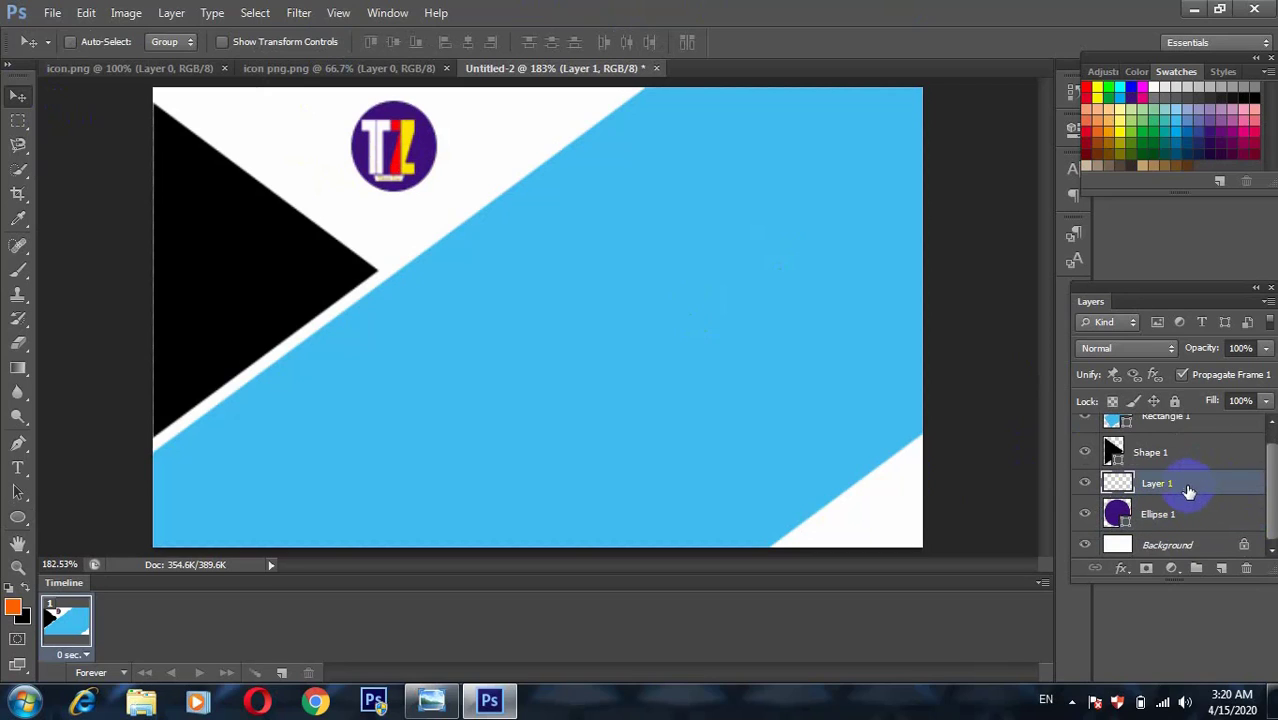
pyautogui.click(1085, 484)
pyautogui.click(1085, 484)
pyautogui.press('Up')
pyautogui.press('Up')
pyautogui.press('Up')
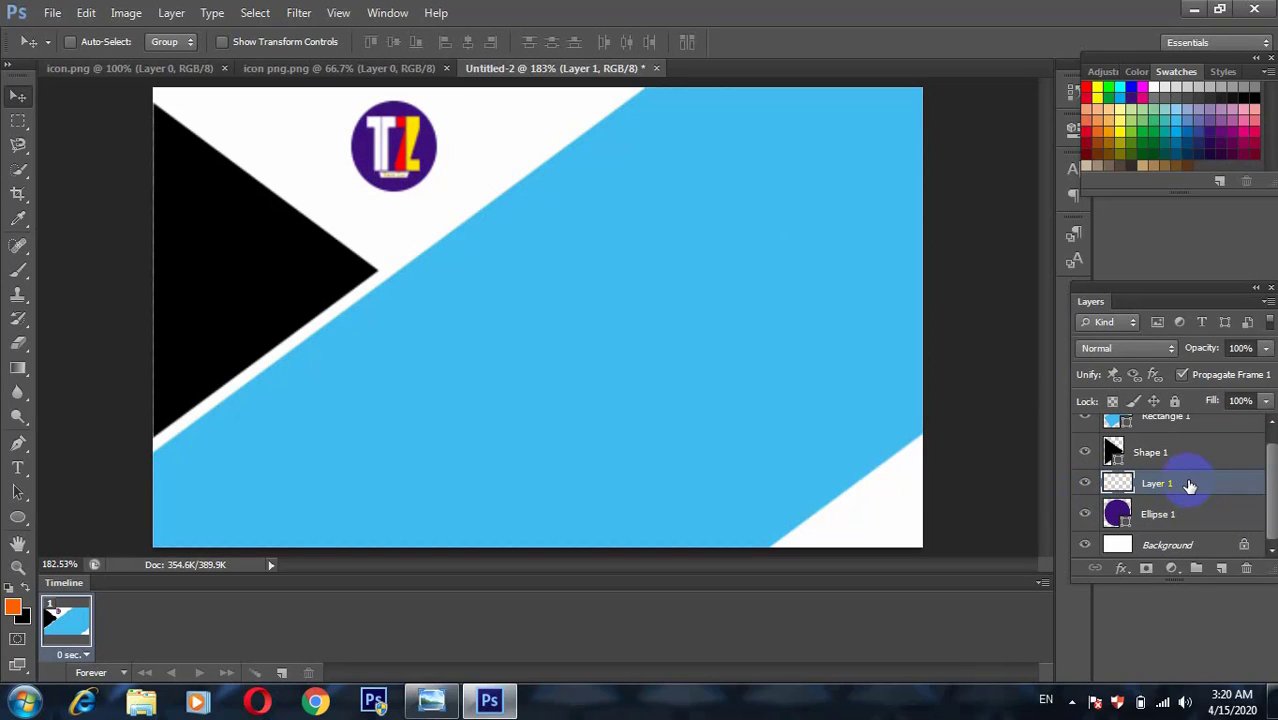
# Step: Scale the logo and purple circle together down to roughly three quarters size
pyautogui.keyDown('shift'); pyautogui.click(1188, 513); pyautogui.keyUp('shift')
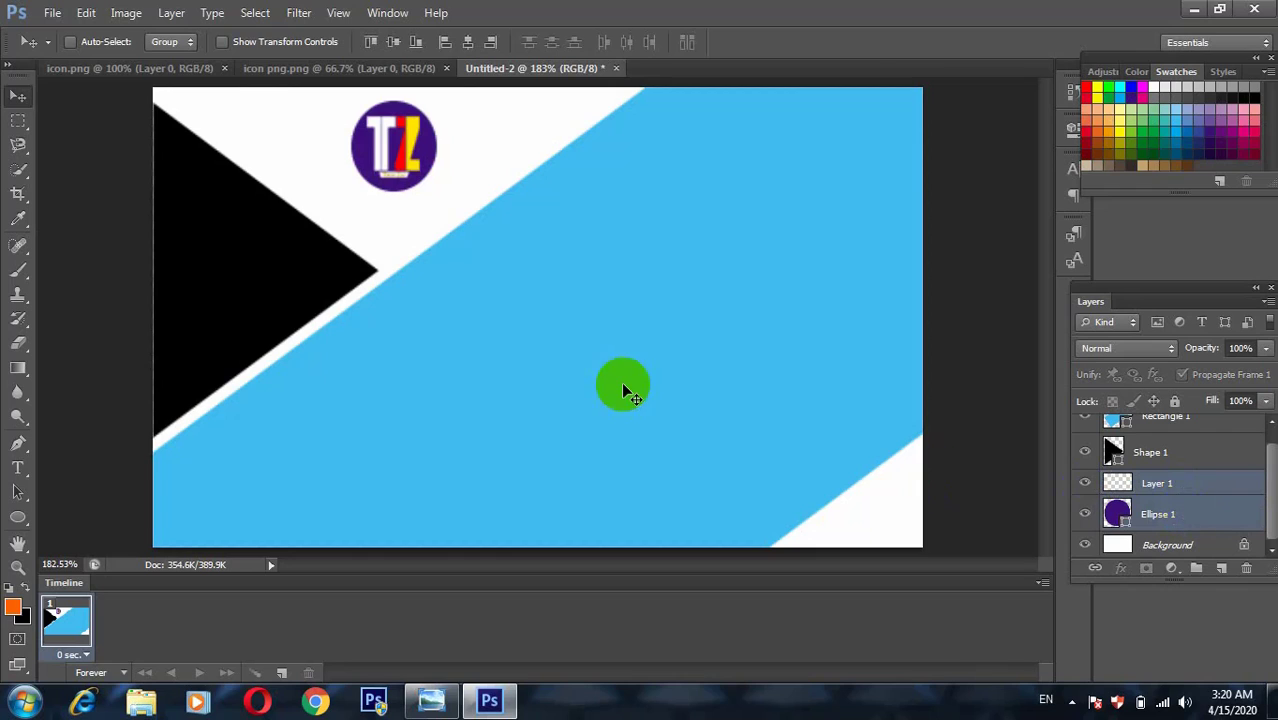
pyautogui.hotkey('ctrl', 't')
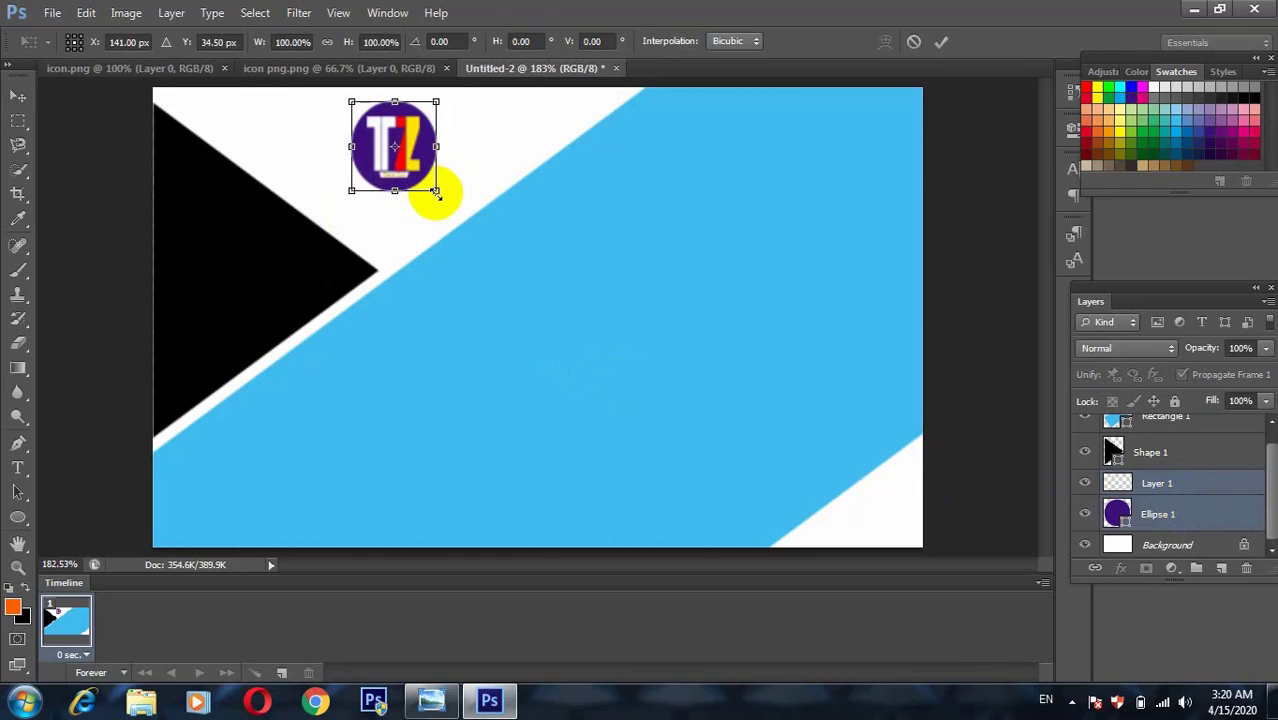
pyautogui.moveTo(435, 193); pyautogui.dragTo(405, 160)
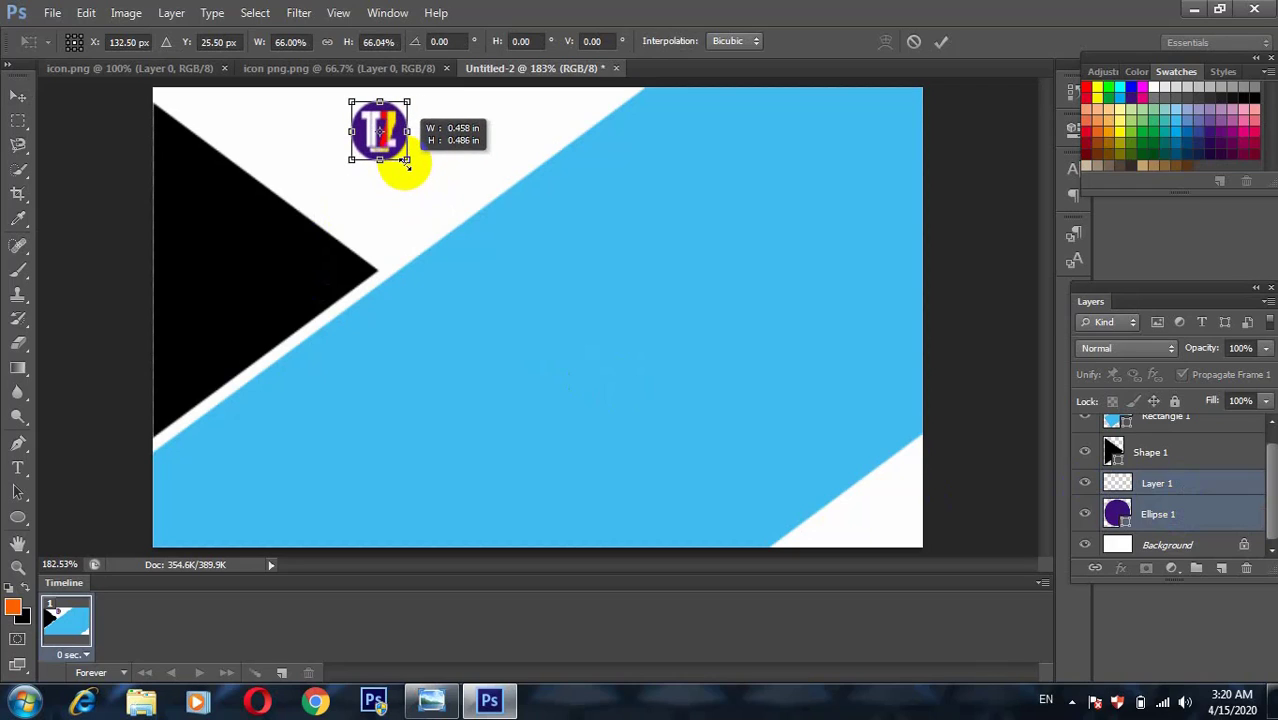
pyautogui.press('Return')
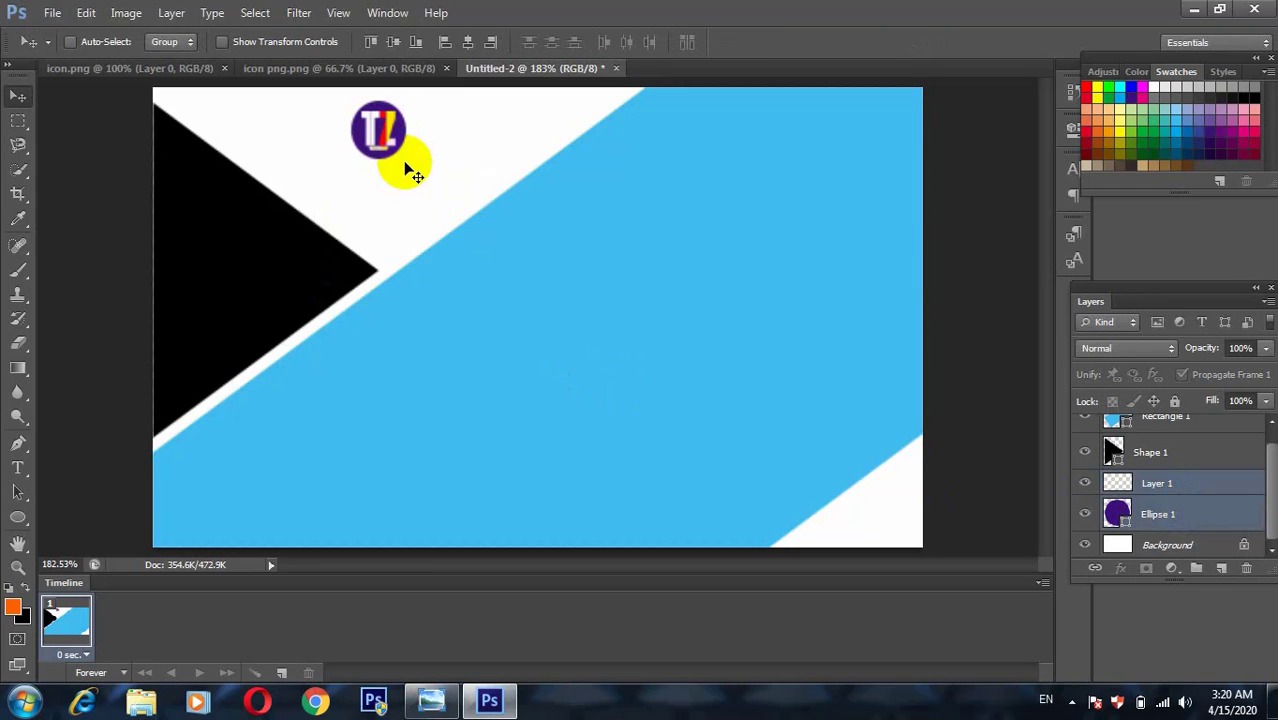
# Step: At 100% view, slightly enlarge the logo badge to its final size of about 66%
pyautogui.hotkey('ctrl', '1')
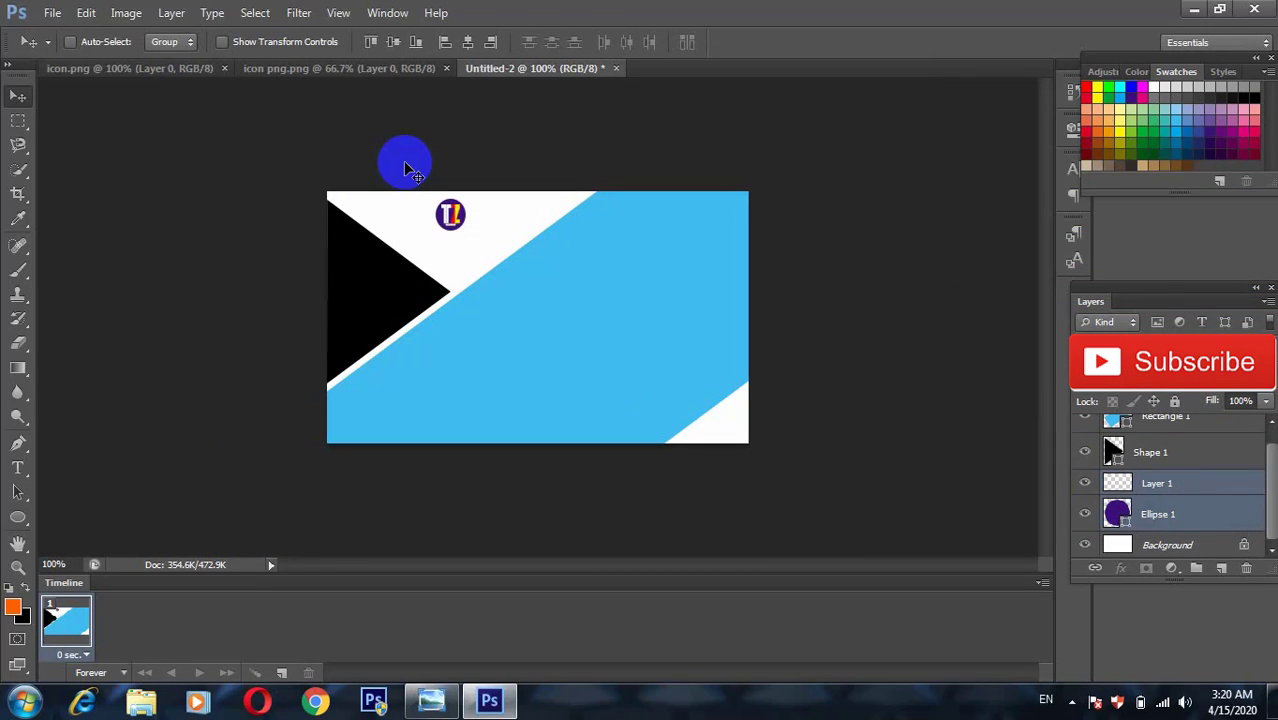
pyautogui.hotkey('ctrl', 't')
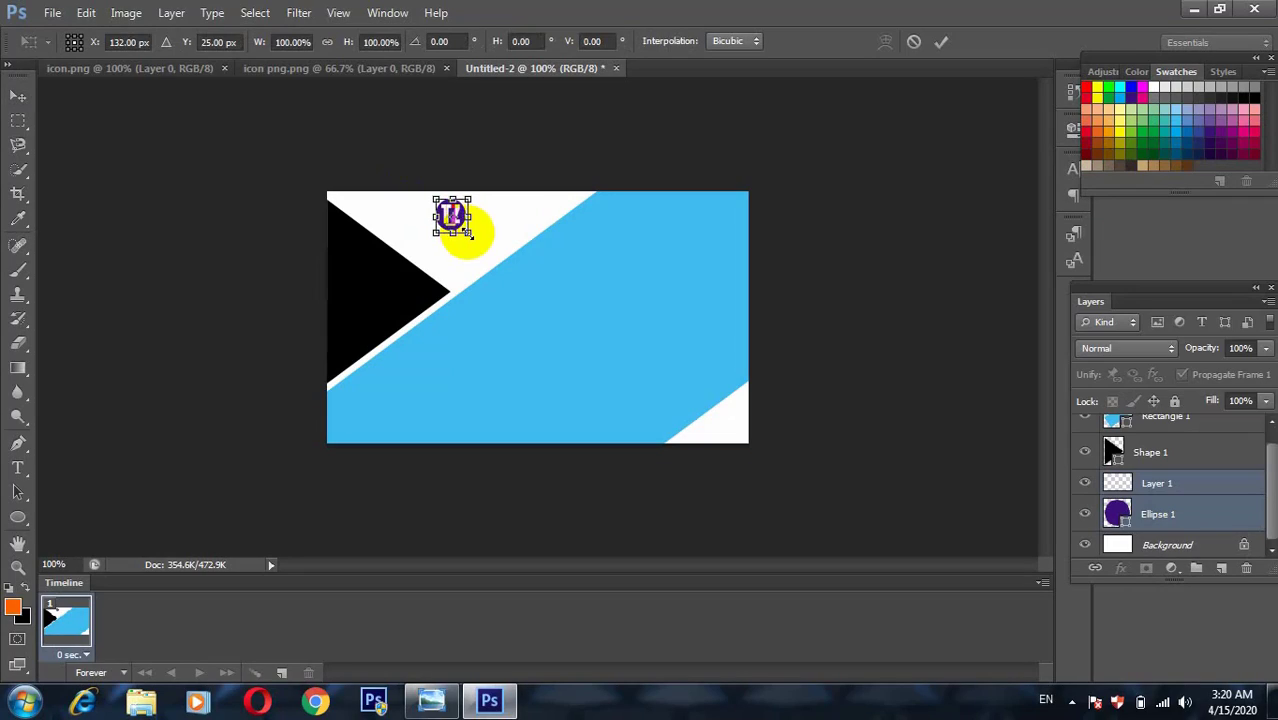
pyautogui.moveTo(470, 234); pyautogui.dragTo(474, 238)
pyautogui.press('Return')
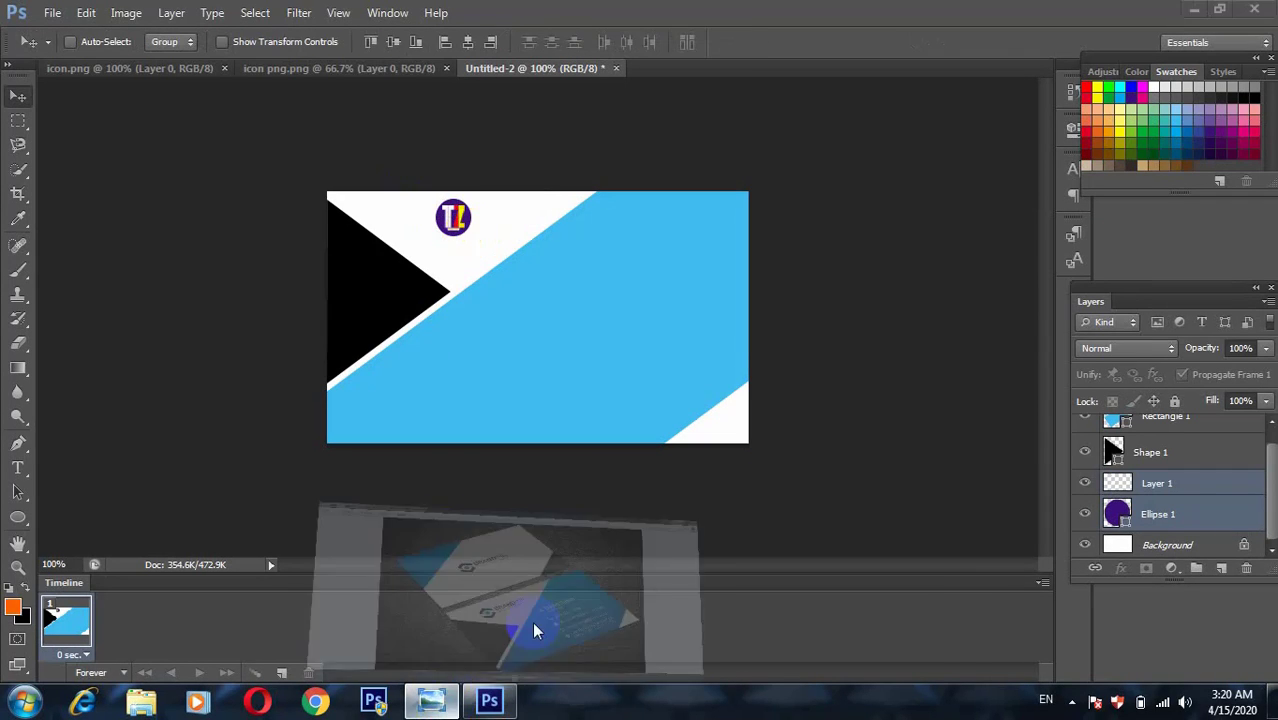
# Step: Look over the reference business card photo, then return to the card design
pyautogui.click(532, 621)
pyautogui.click(522, 474)
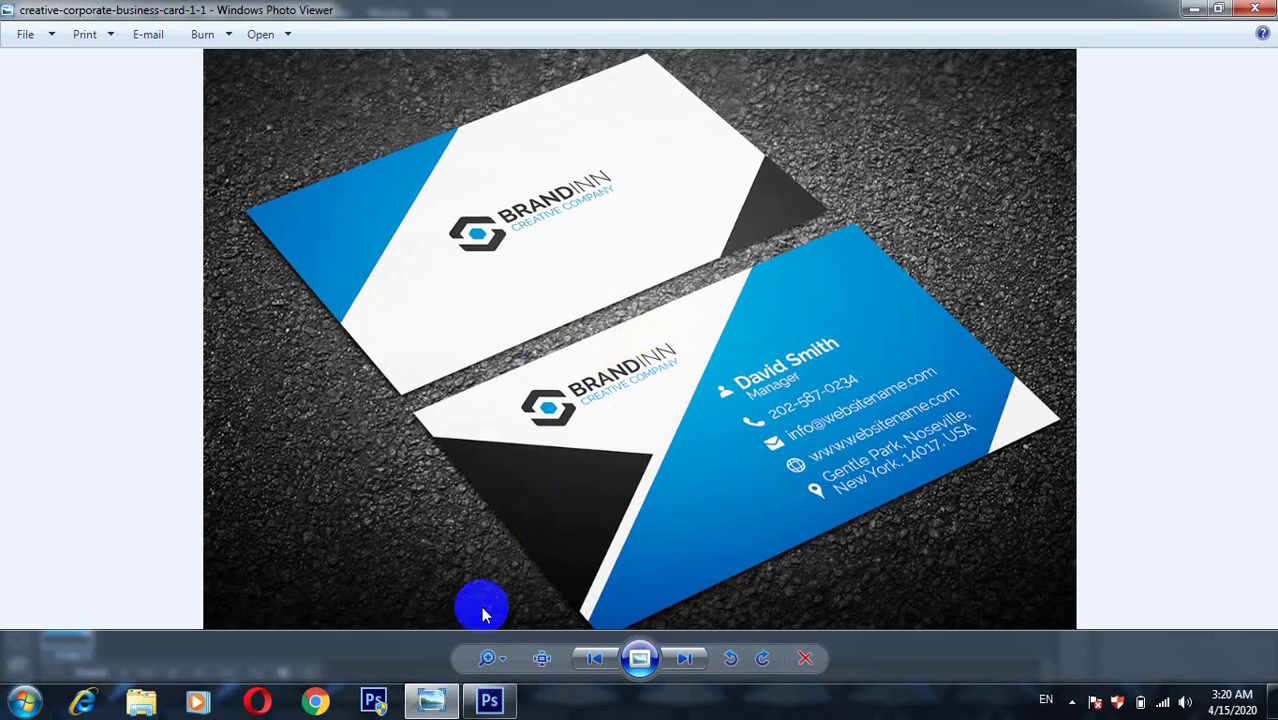
pyautogui.click(488, 700)
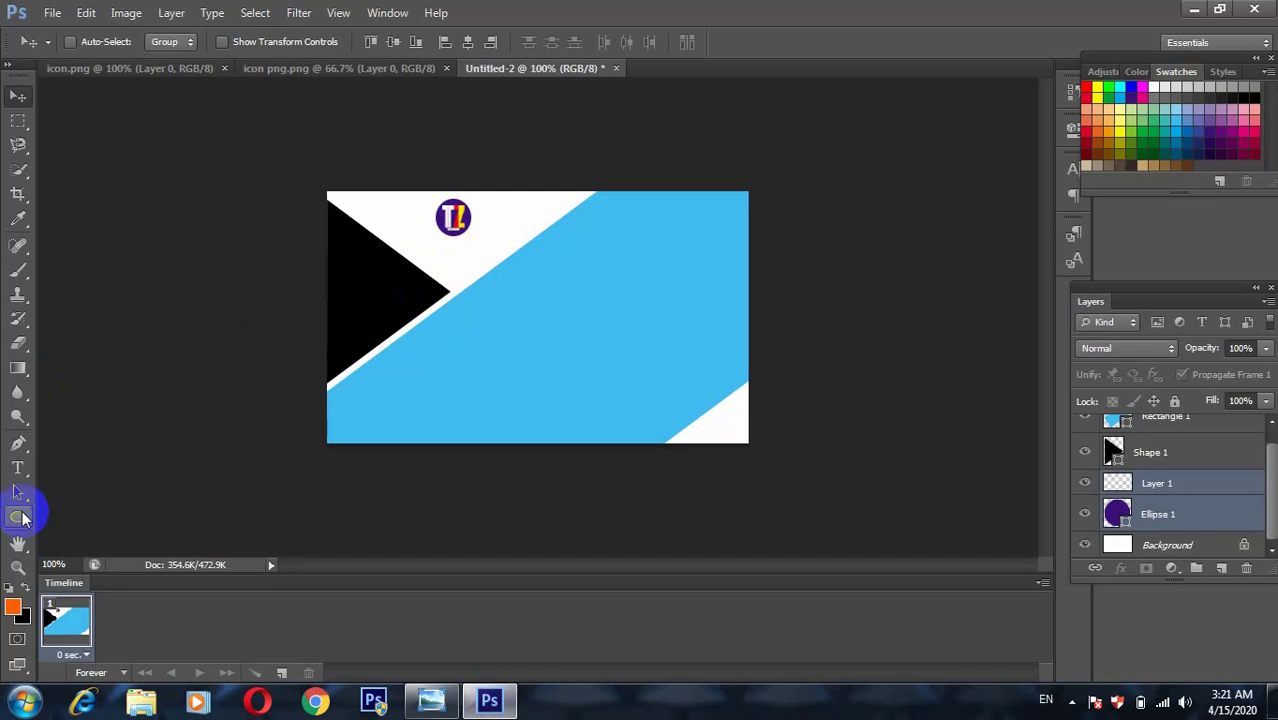
# Step: Add a black 'Tech Zai' text line beneath the round logo
pyautogui.click(18, 470)
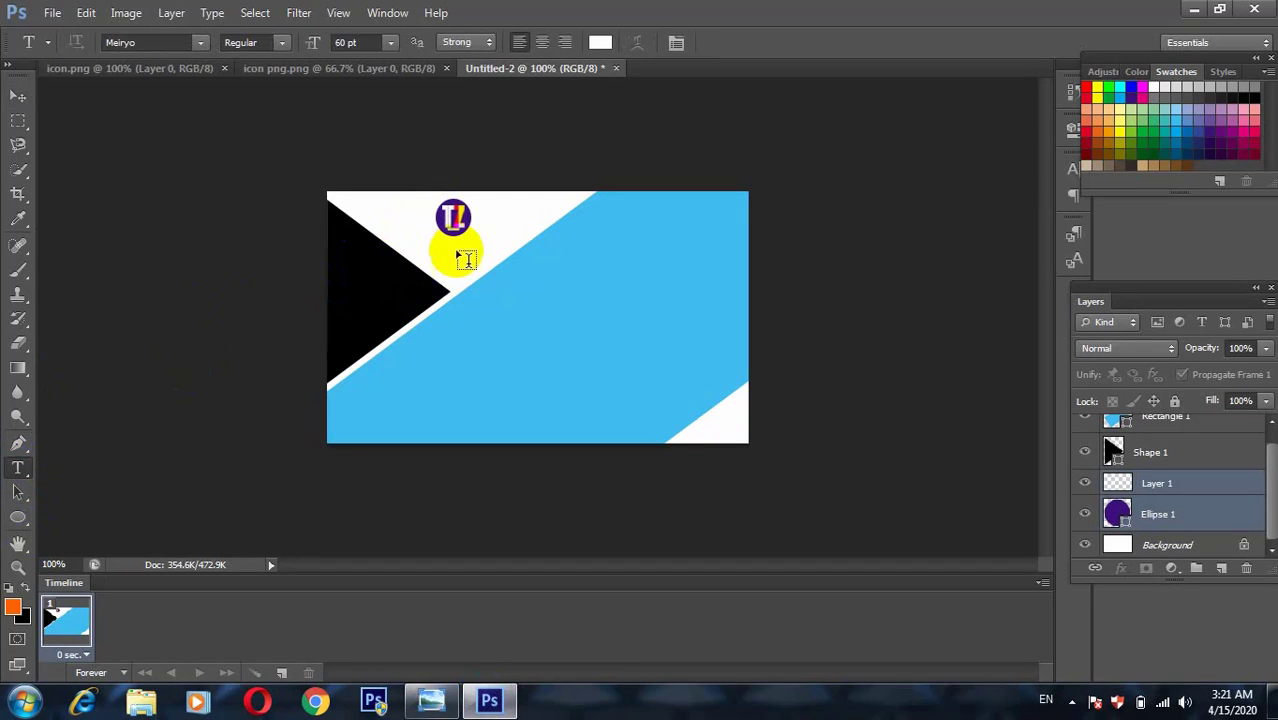
pyautogui.click(539, 306)
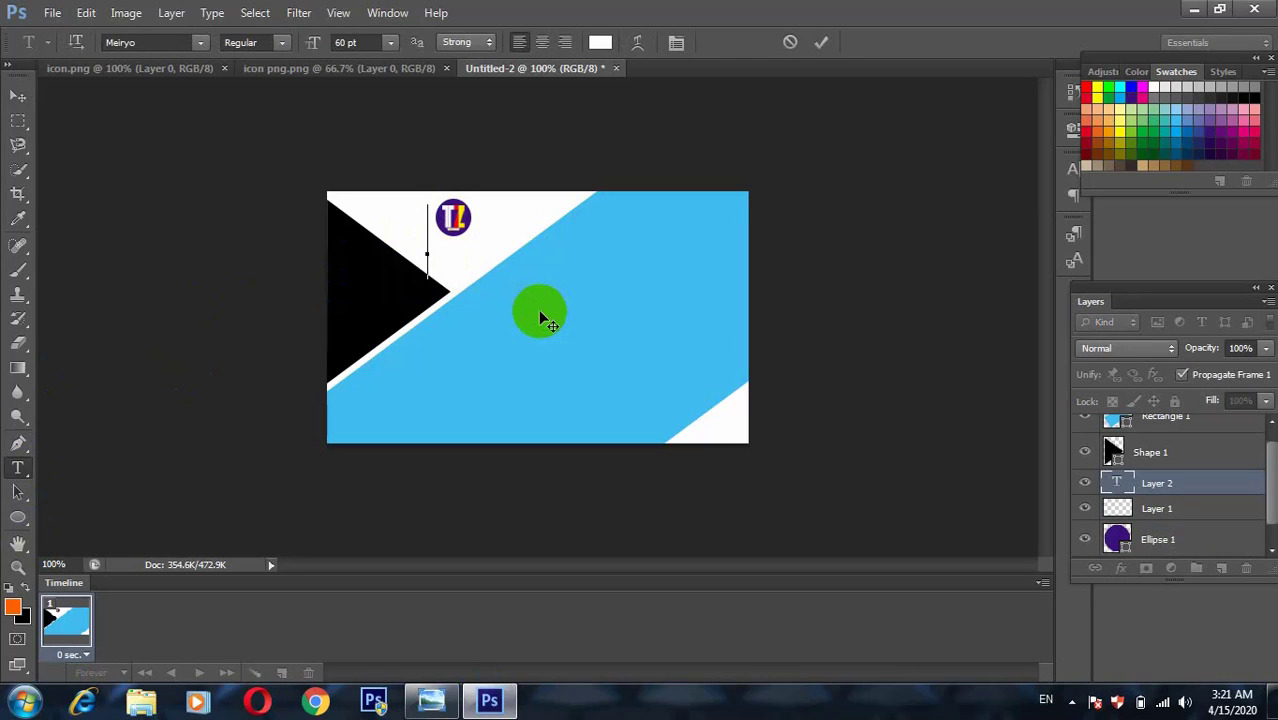
pyautogui.hotkey('ctrl', 'a')
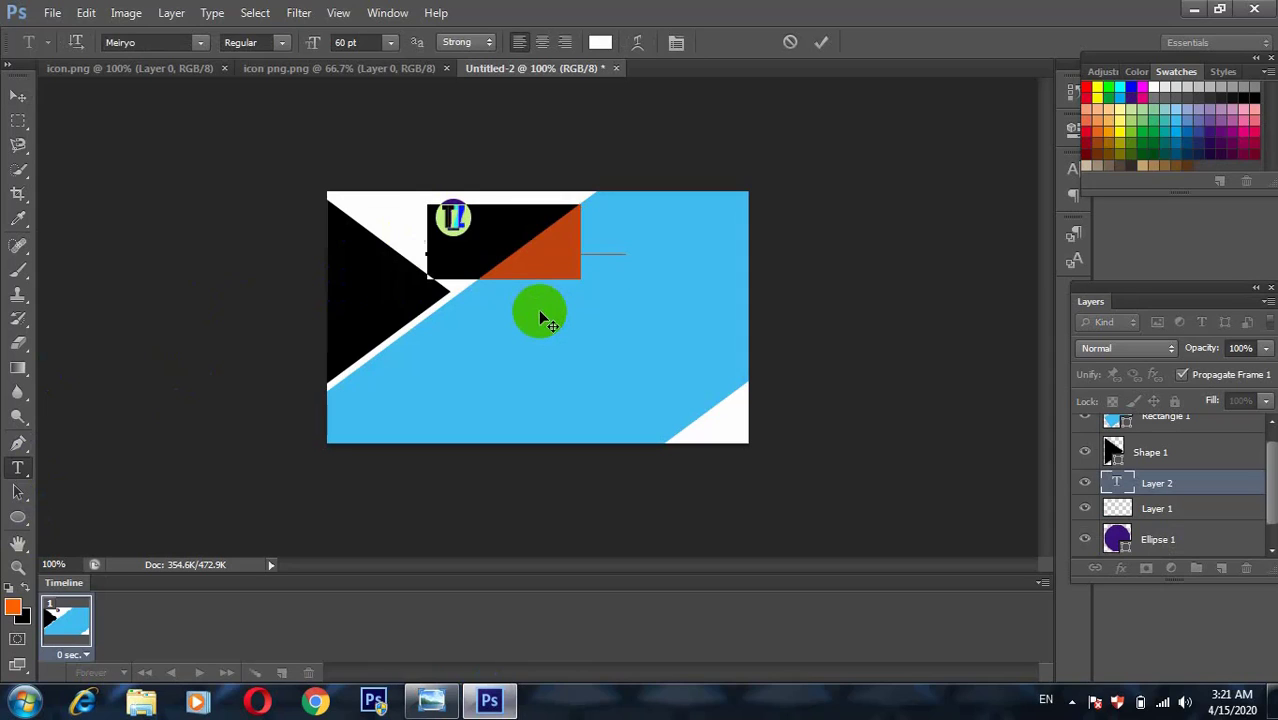
pyautogui.press('BackSpace')
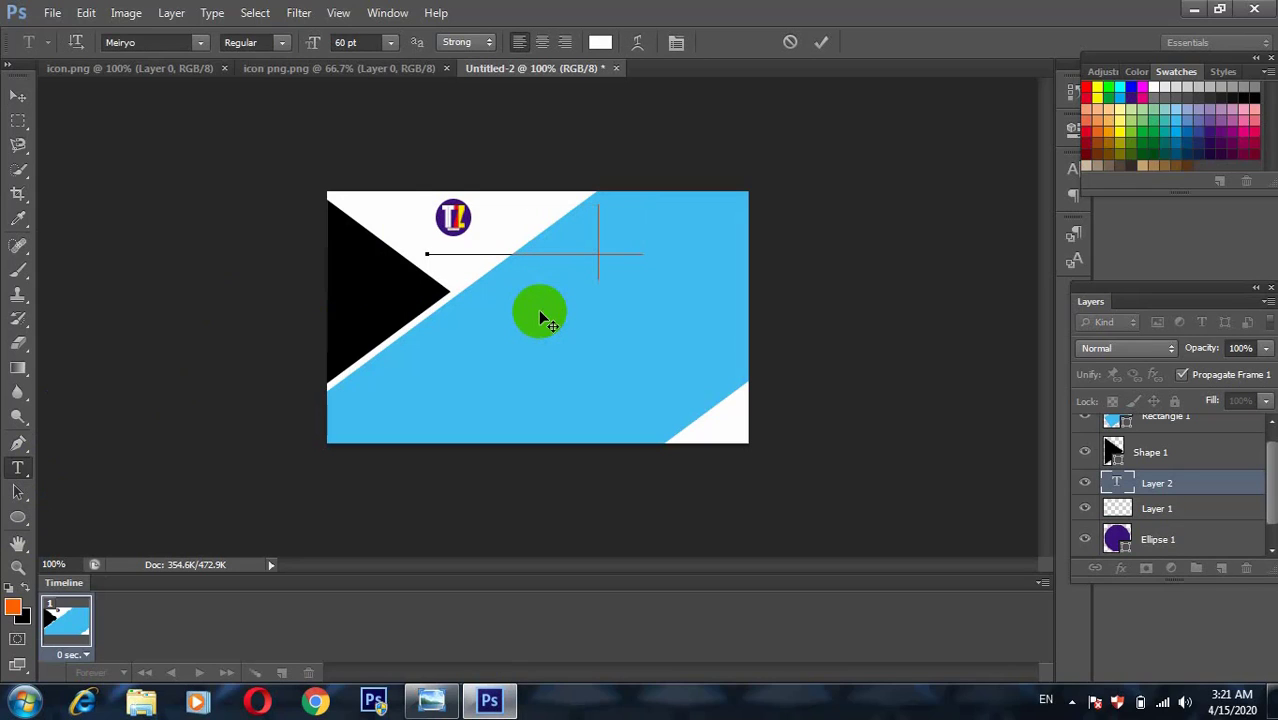
pyautogui.hotkey('ctrl', 'a')
pyautogui.click(600, 42)
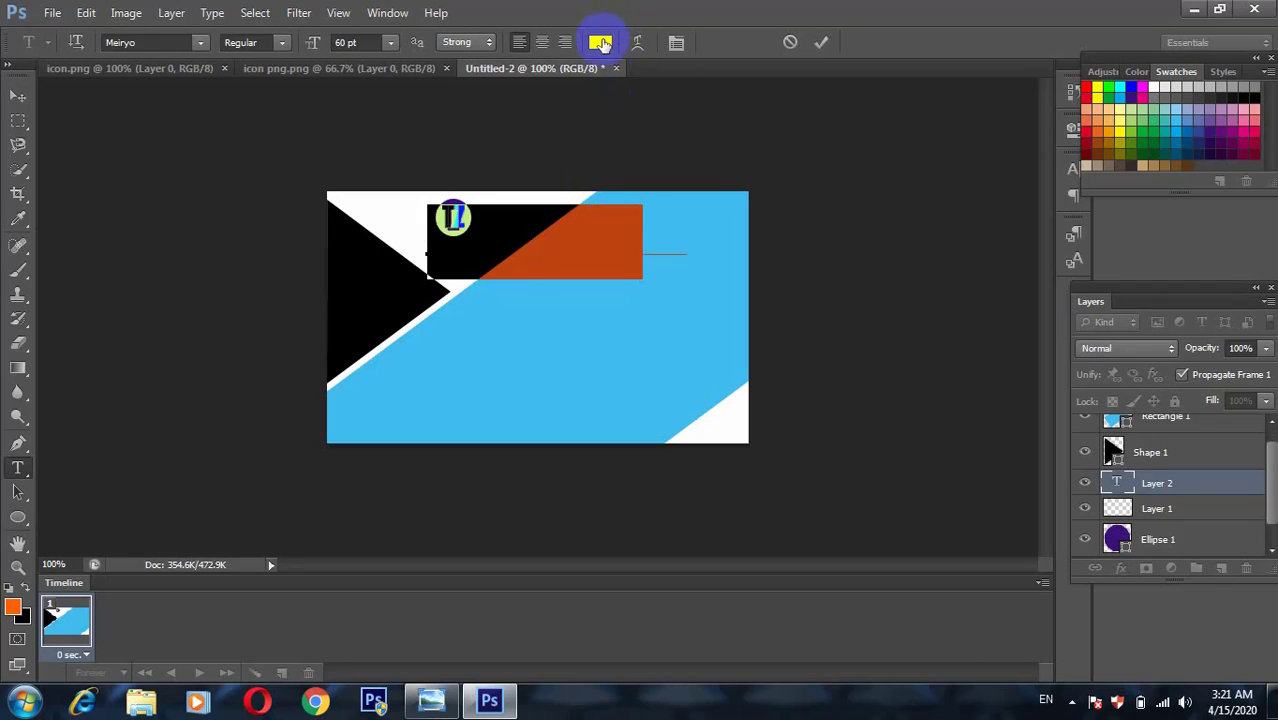
pyautogui.click(771, 544)
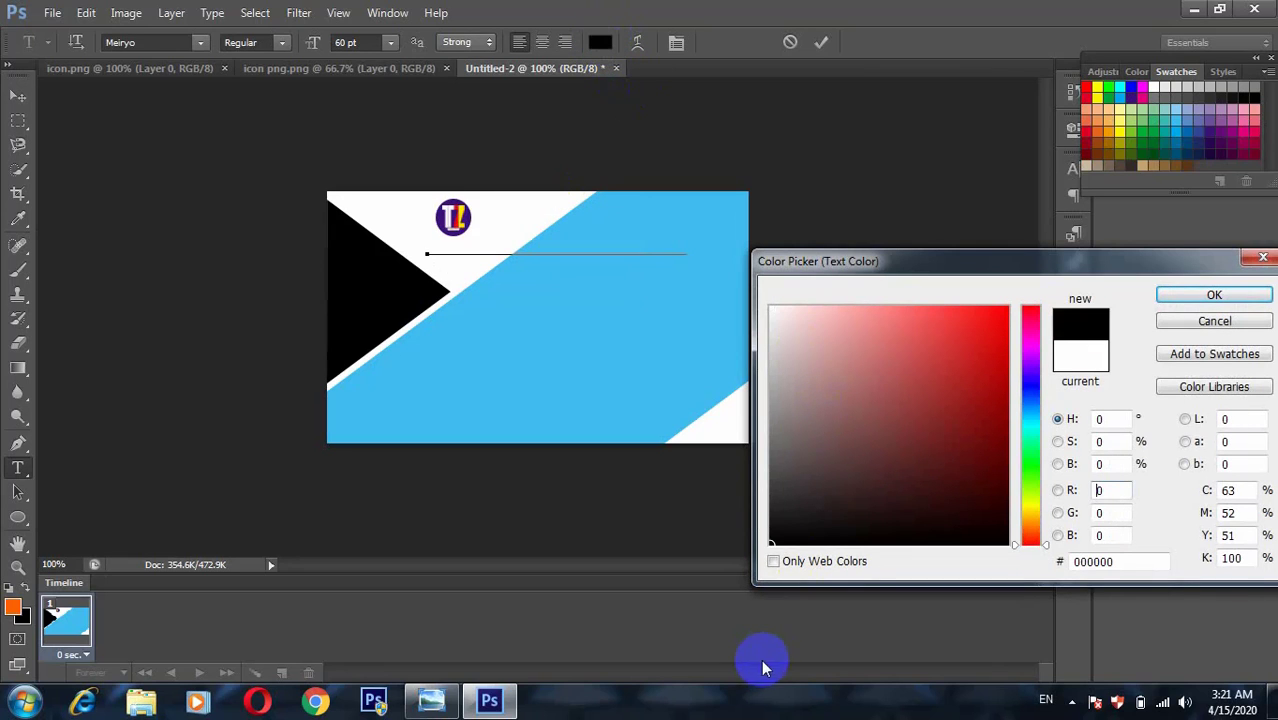
pyautogui.click(1194, 294)
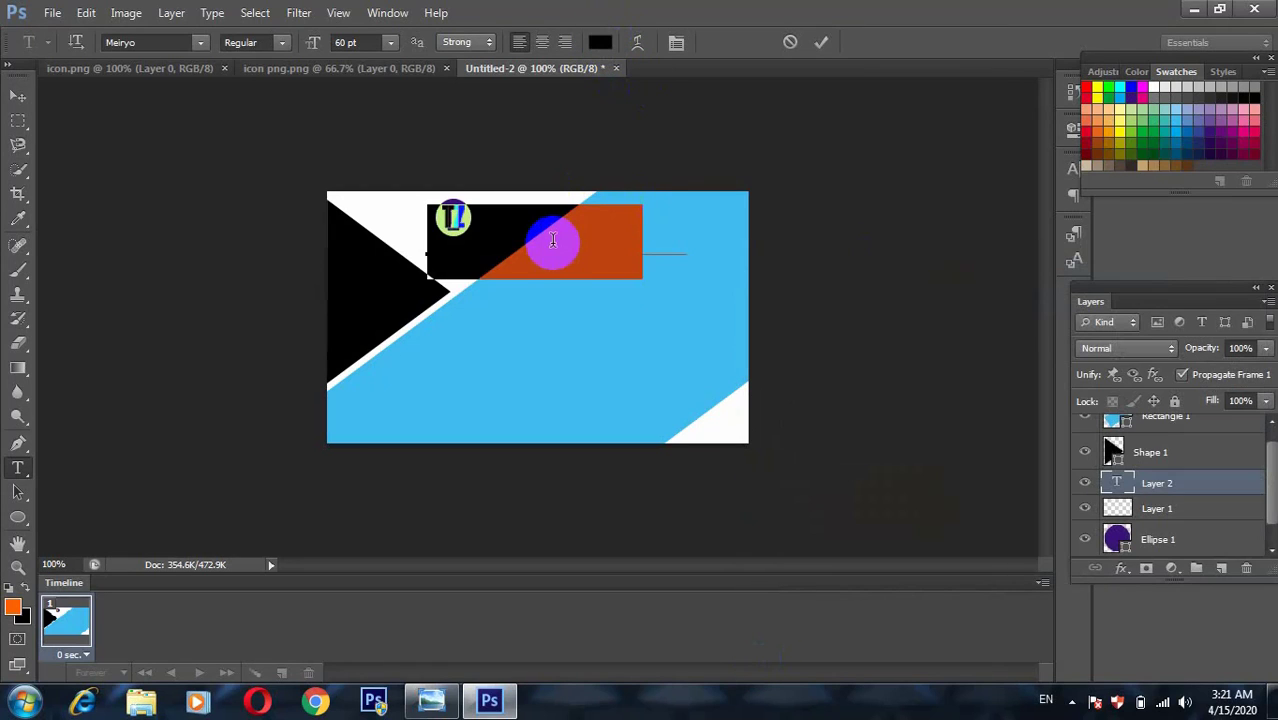
pyautogui.click(553, 240)
pyautogui.hotkey('ctrl', 'Return')
pyautogui.press('v')
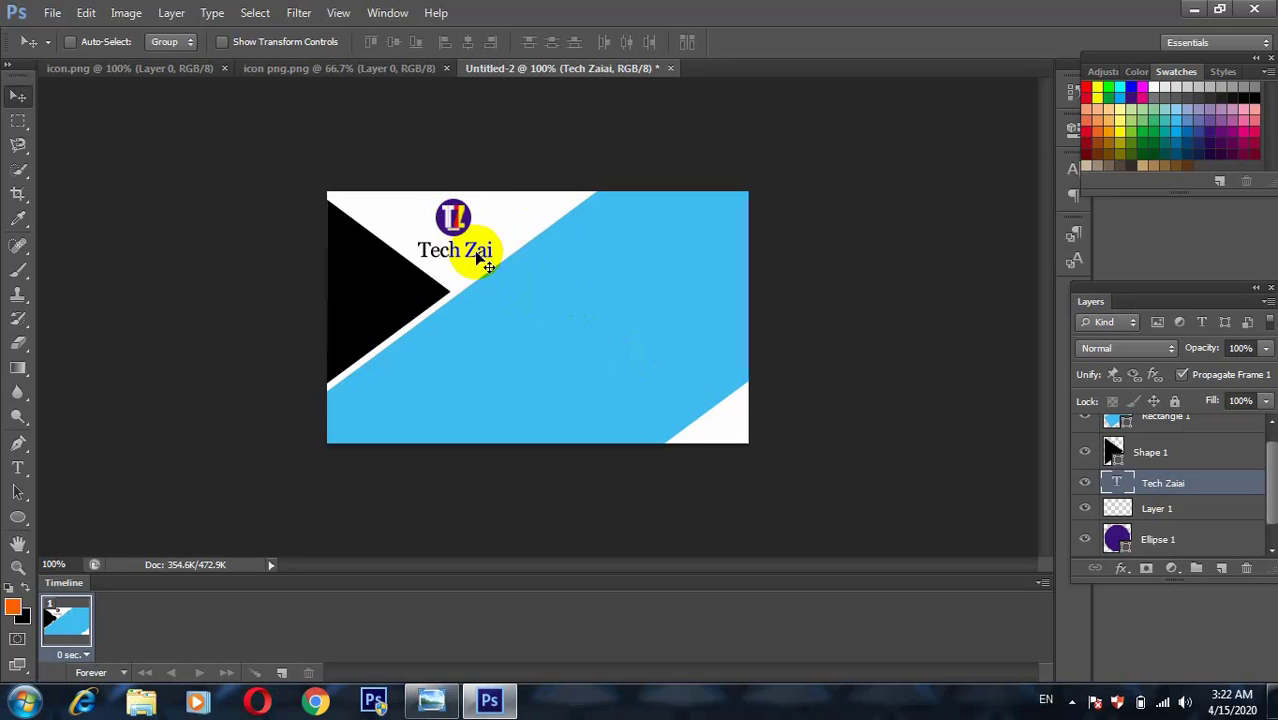
# Step: Scale the Tech Zai text down to about 85%, then bring up the reference card
pyautogui.hotkey('ctrl', 't')
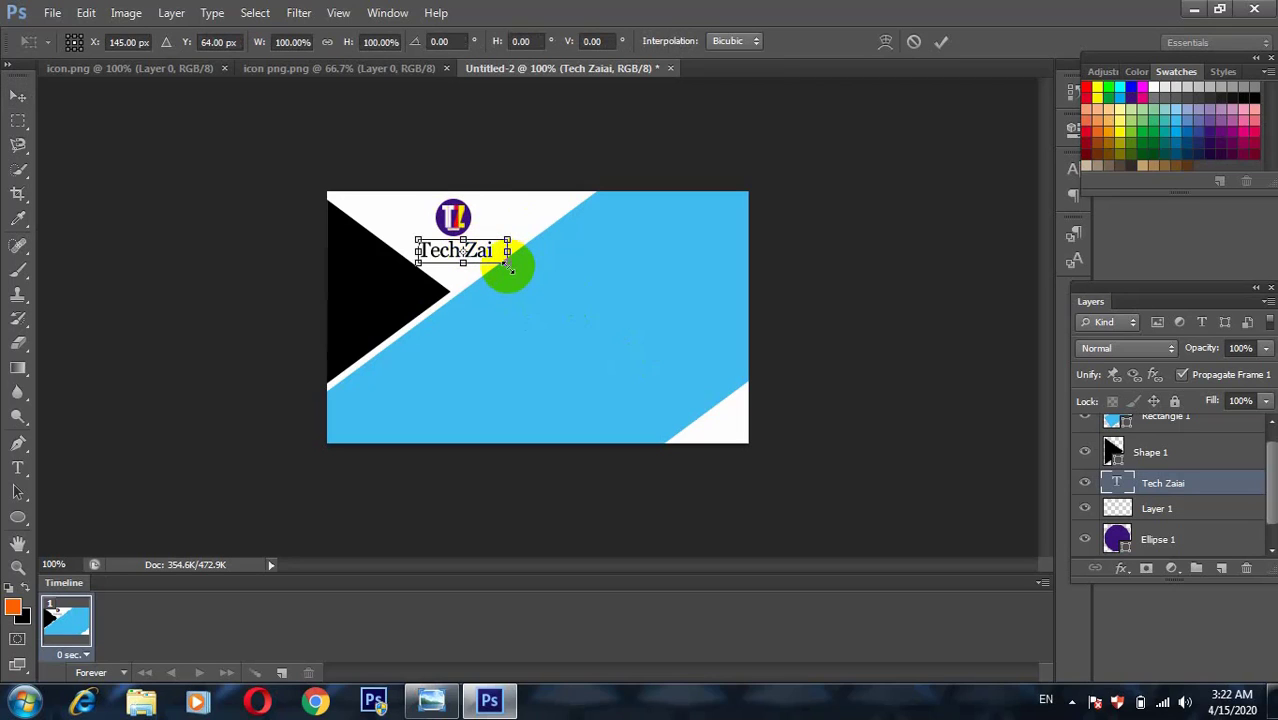
pyautogui.moveTo(510, 266); pyautogui.dragTo(496, 262)
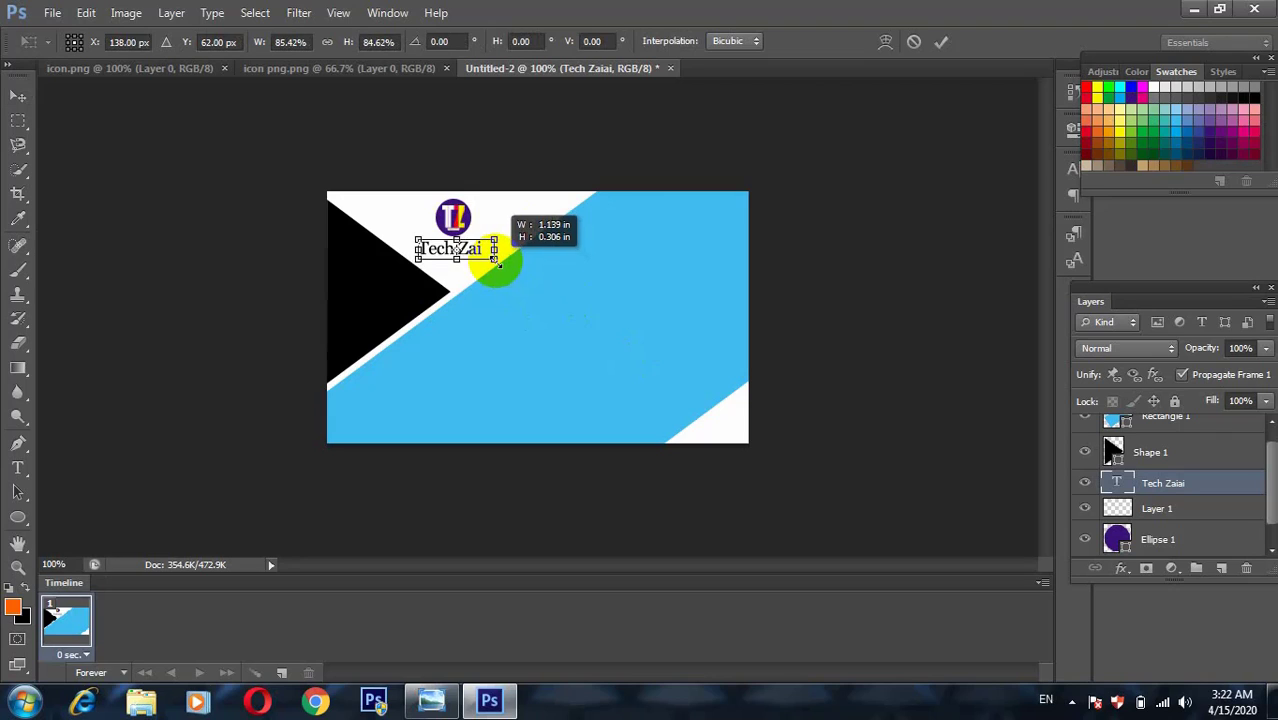
pyautogui.press('Return')
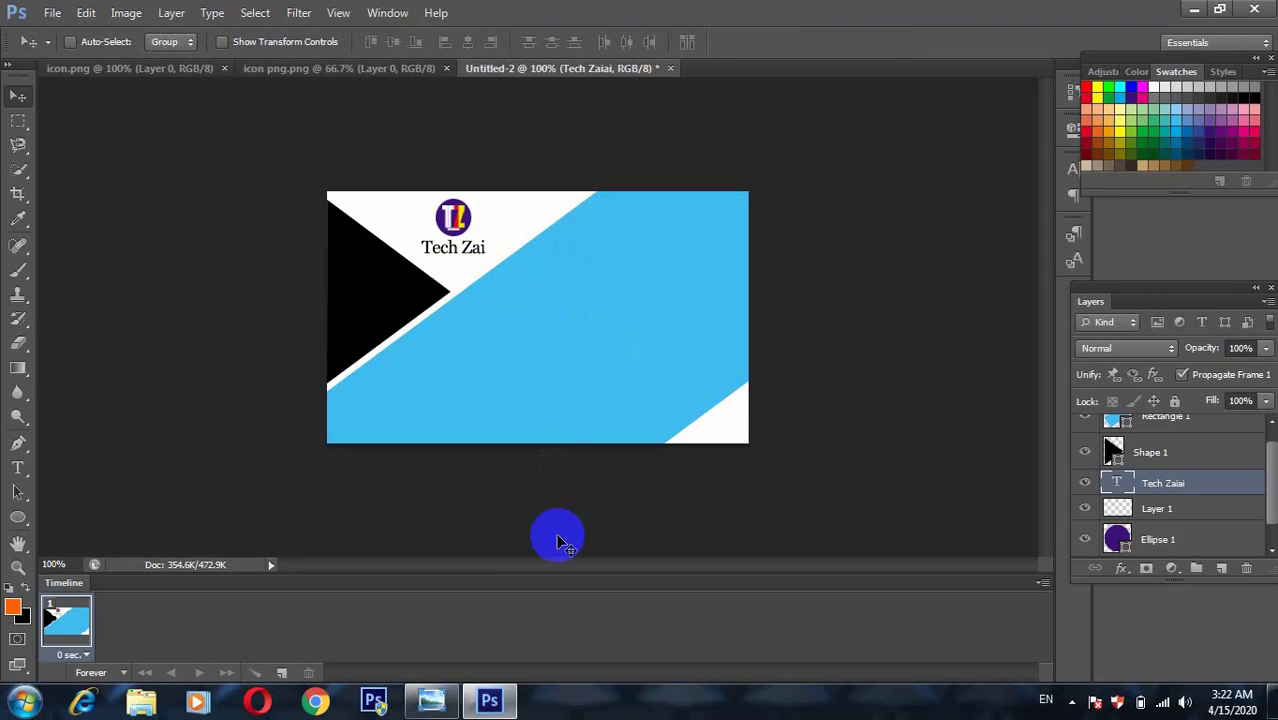
pyautogui.click(431, 700)
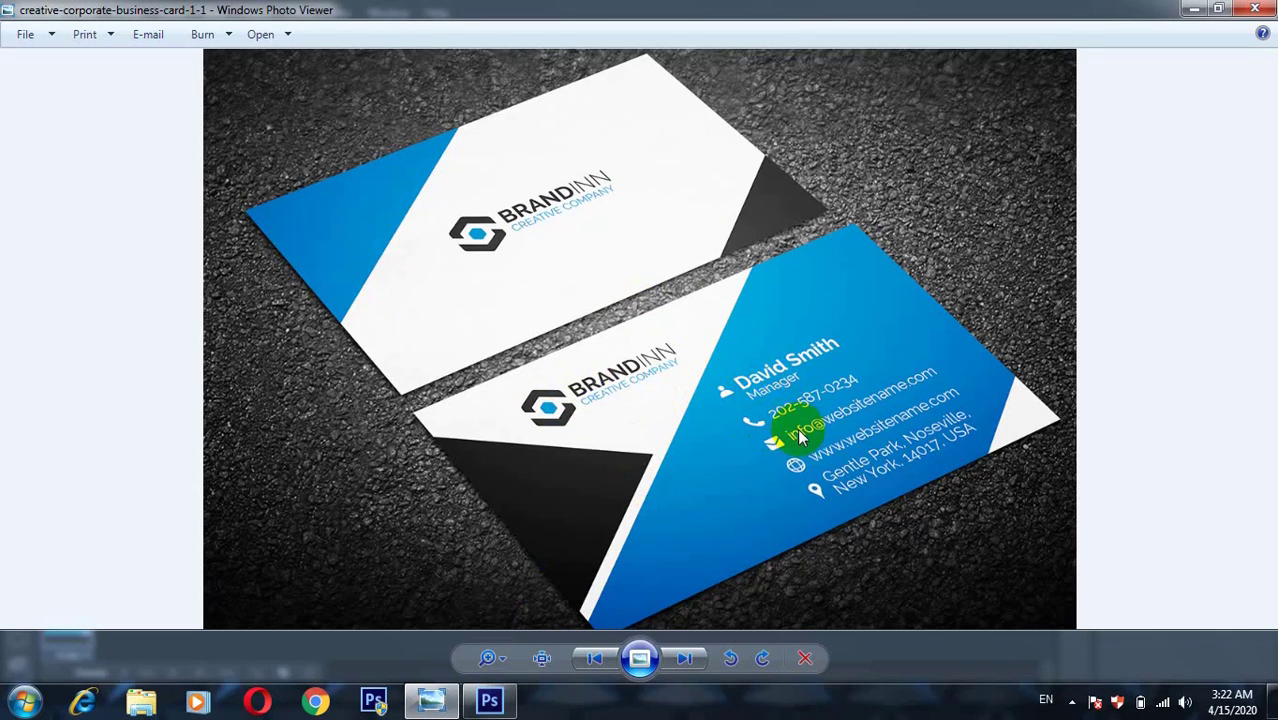
# Step: Check the reference business card in Photo Viewer, then go back to the Untitled-2 card design
pyautogui.click(743, 504)
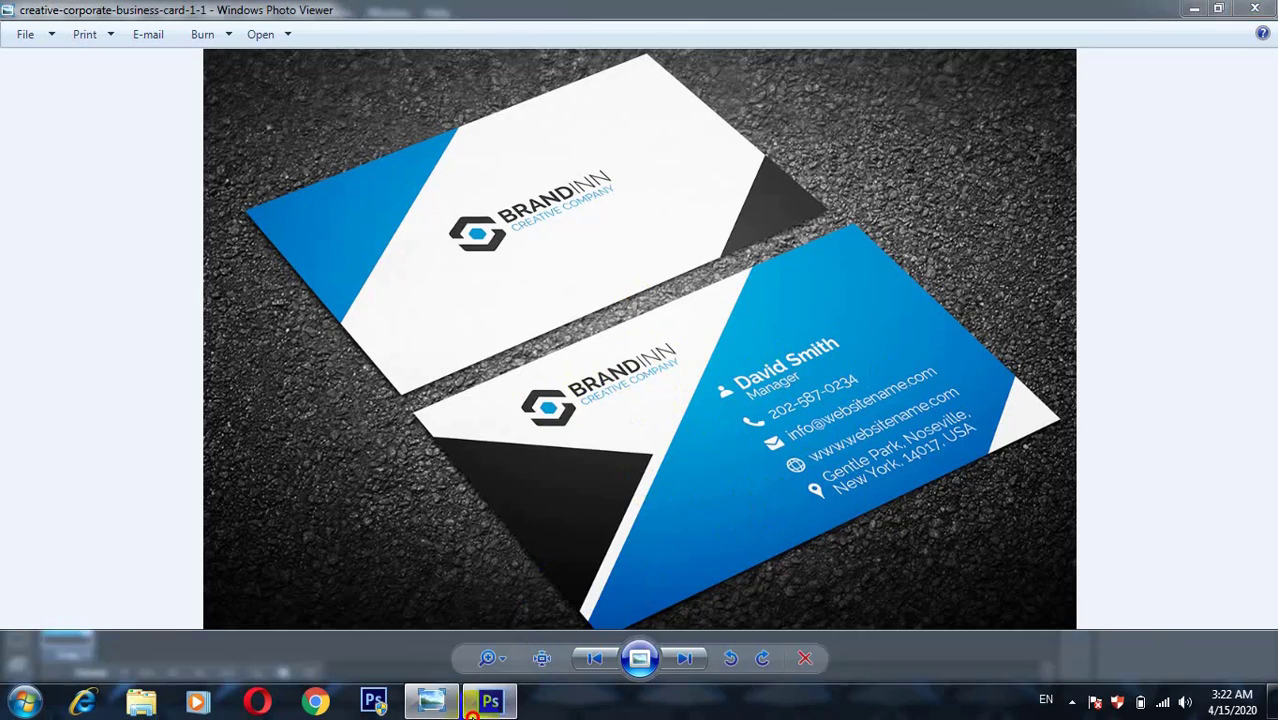
pyautogui.click(489, 700)
pyautogui.click(17, 467)
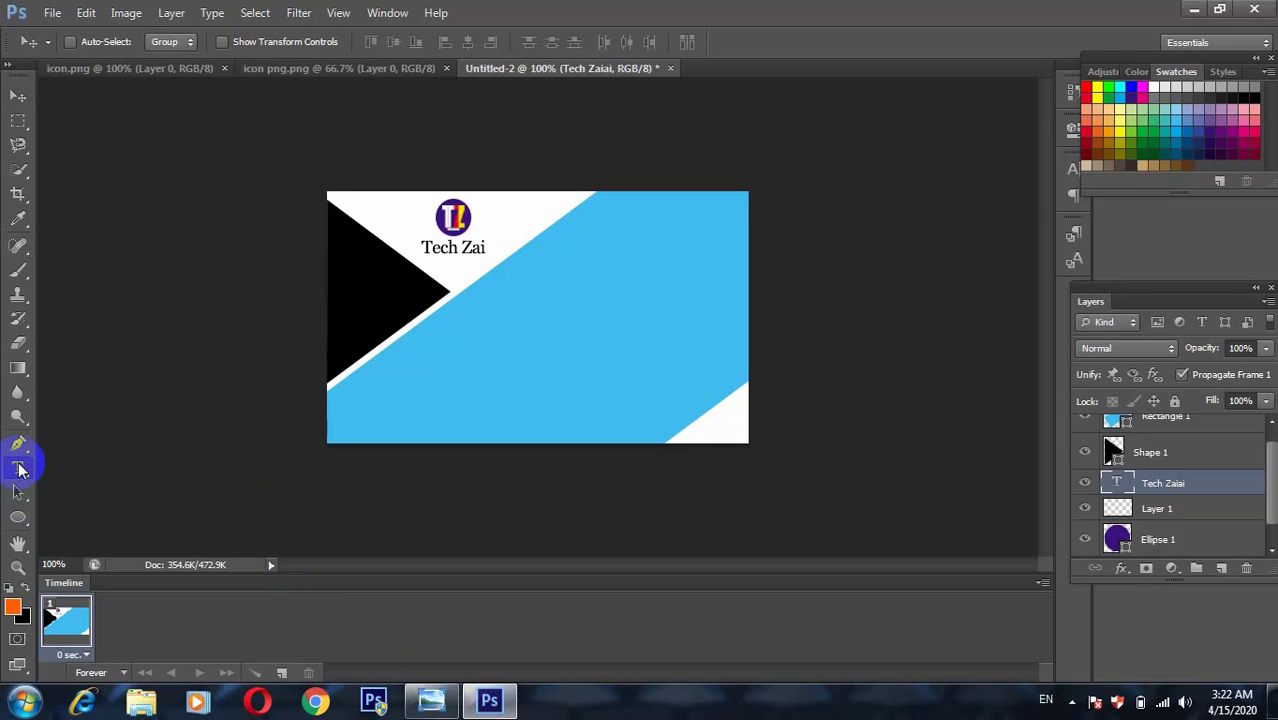
# Step: Type the holder's name as a large orange text line and drag it toward the logo
pyautogui.click(472, 319)
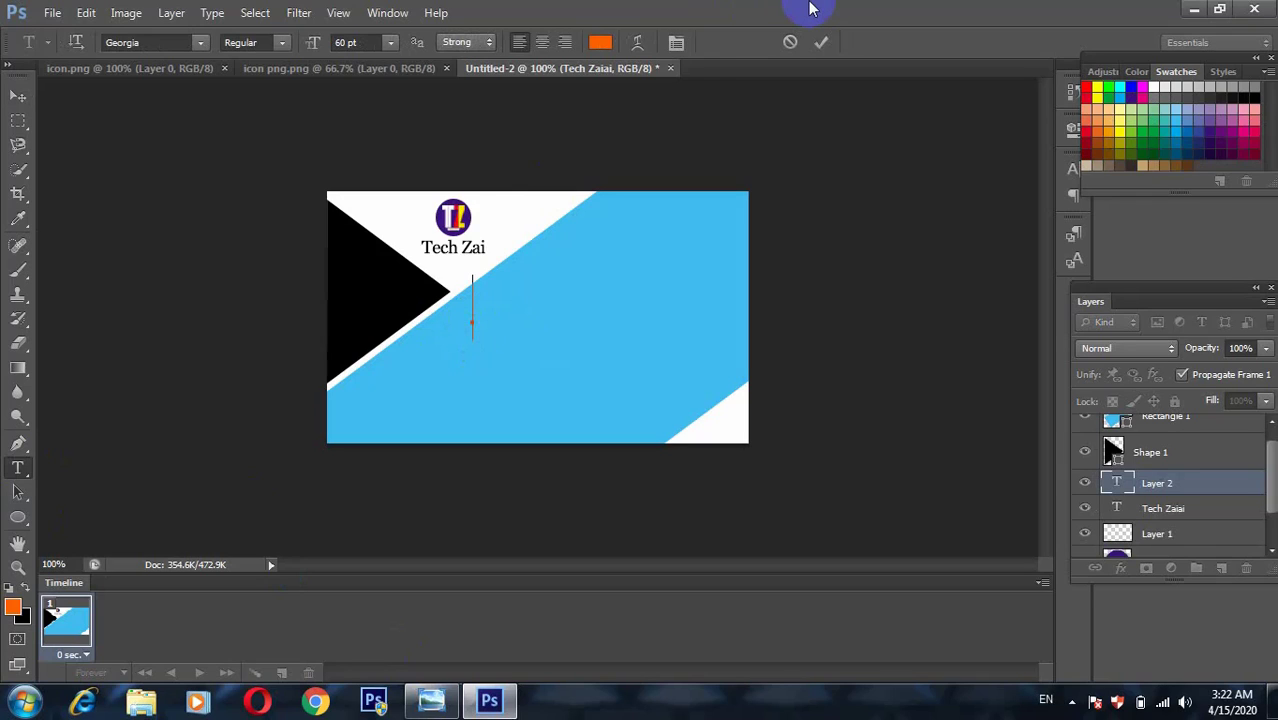
pyautogui.keyDown('ctrl'); pyautogui.click(560, 313); pyautogui.keyUp('ctrl')
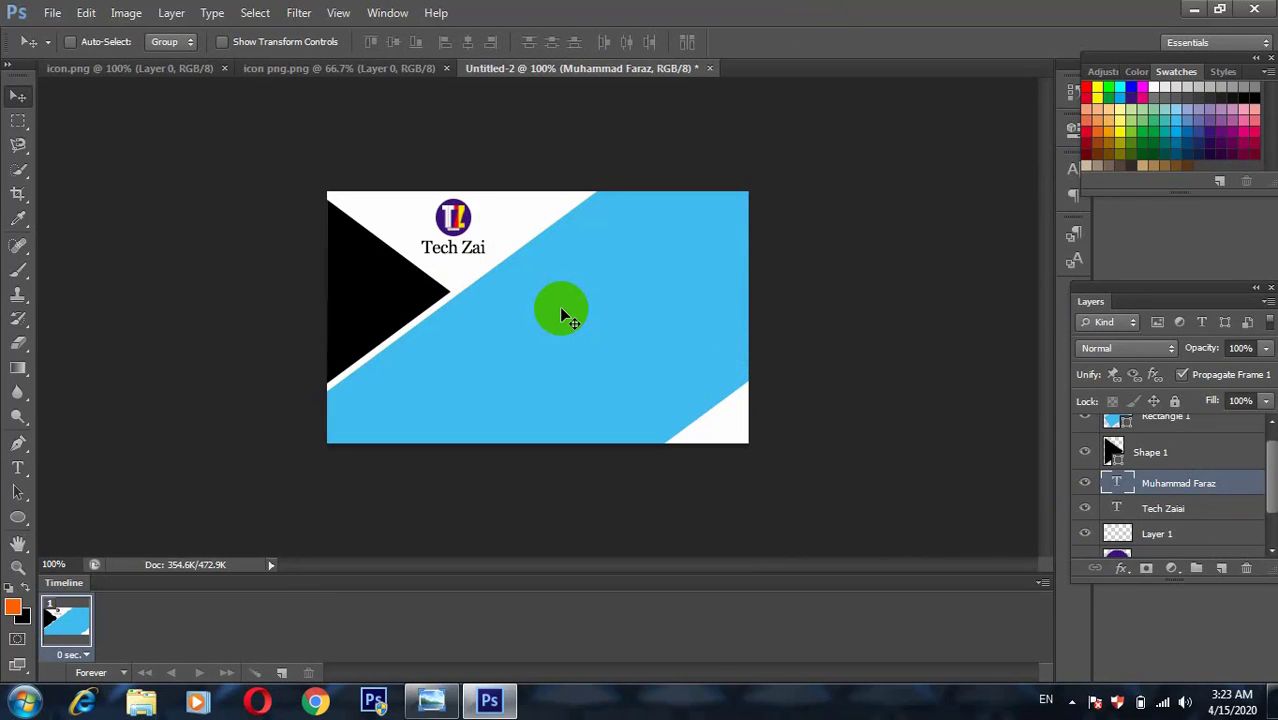
pyautogui.click(469, 230)
pyautogui.click(652, 348)
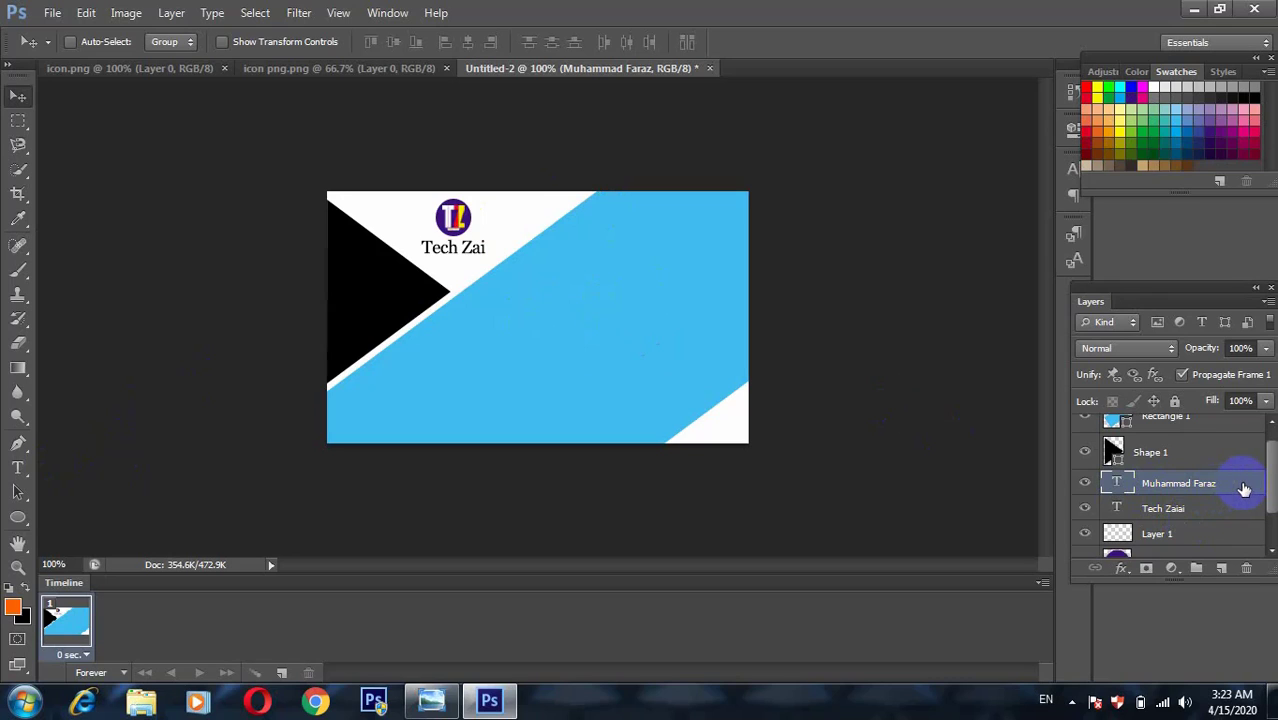
pyautogui.click(616, 288)
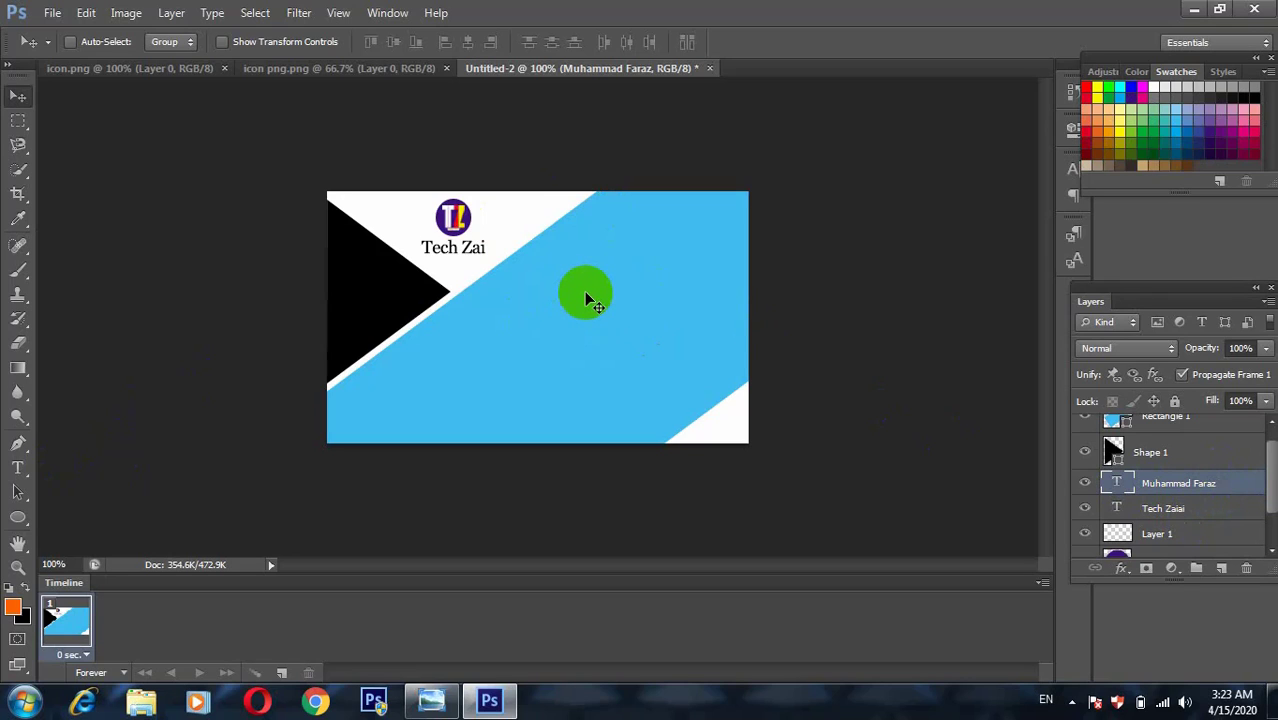
pyautogui.moveTo(586, 292)
pyautogui.mouseDown()
pyautogui.moveTo(470, 213)
pyautogui.moveTo(520, 236)
pyautogui.moveTo(545, 276)
pyautogui.moveTo(525, 357)
pyautogui.mouseUp()
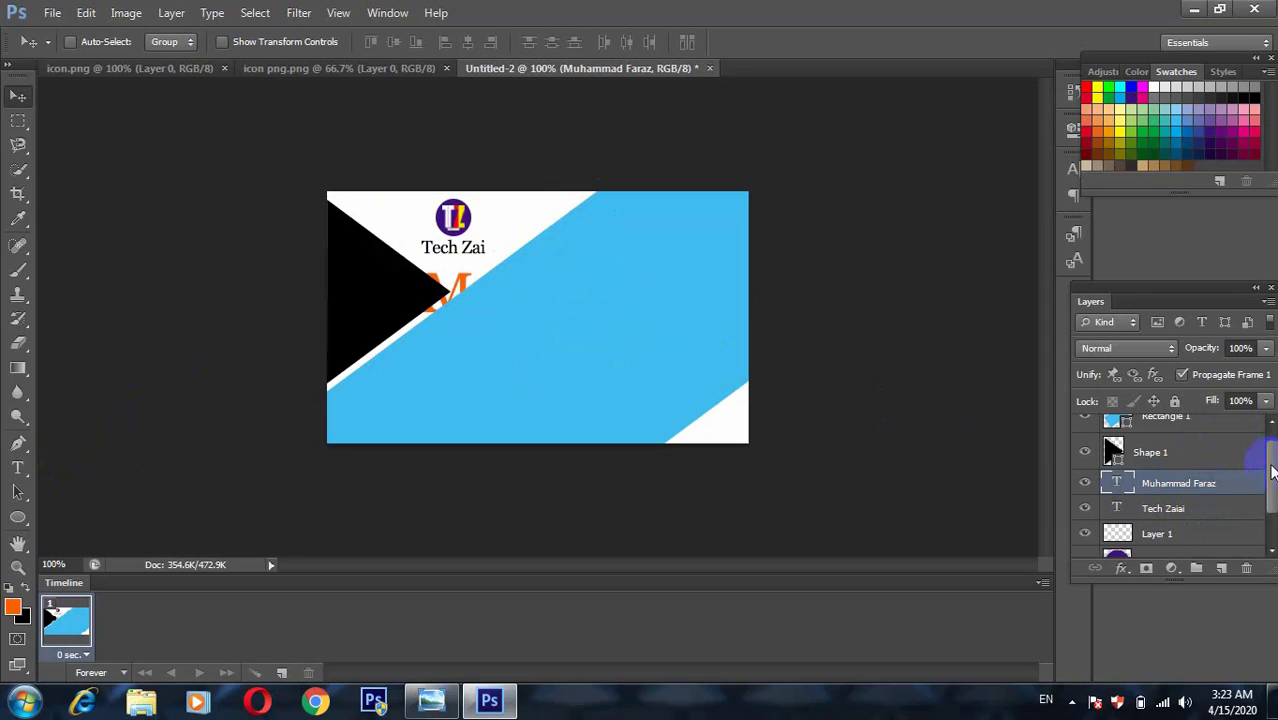
# Step: Move the name layer above the blue band and position the name inside the band
pyautogui.scroll(1, 1272, 470)
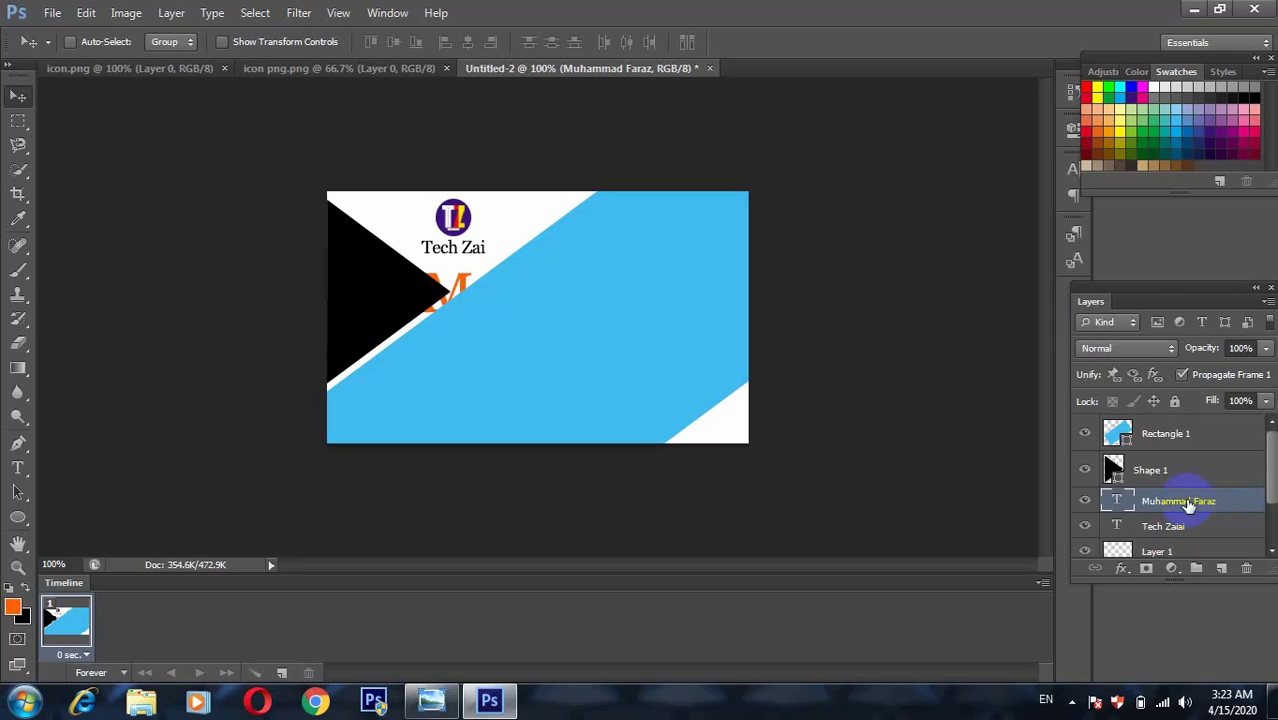
pyautogui.moveTo(1188, 505); pyautogui.dragTo(1185, 432)
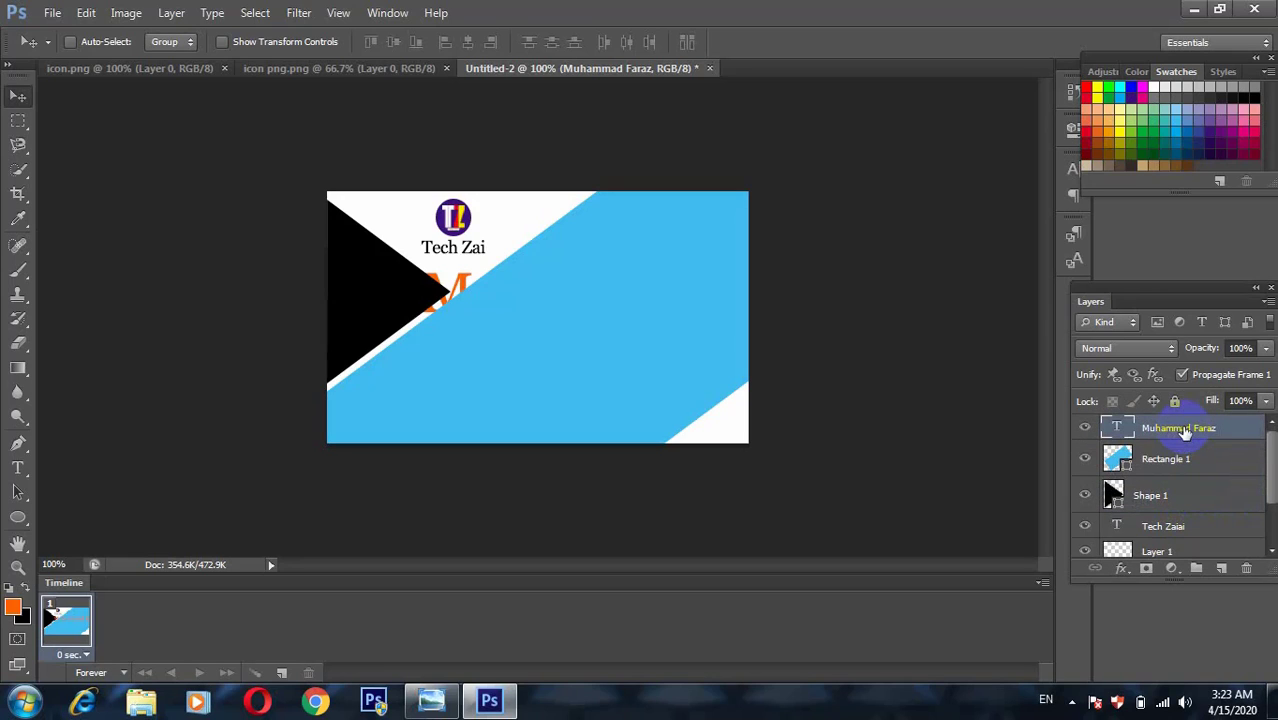
pyautogui.click(590, 325)
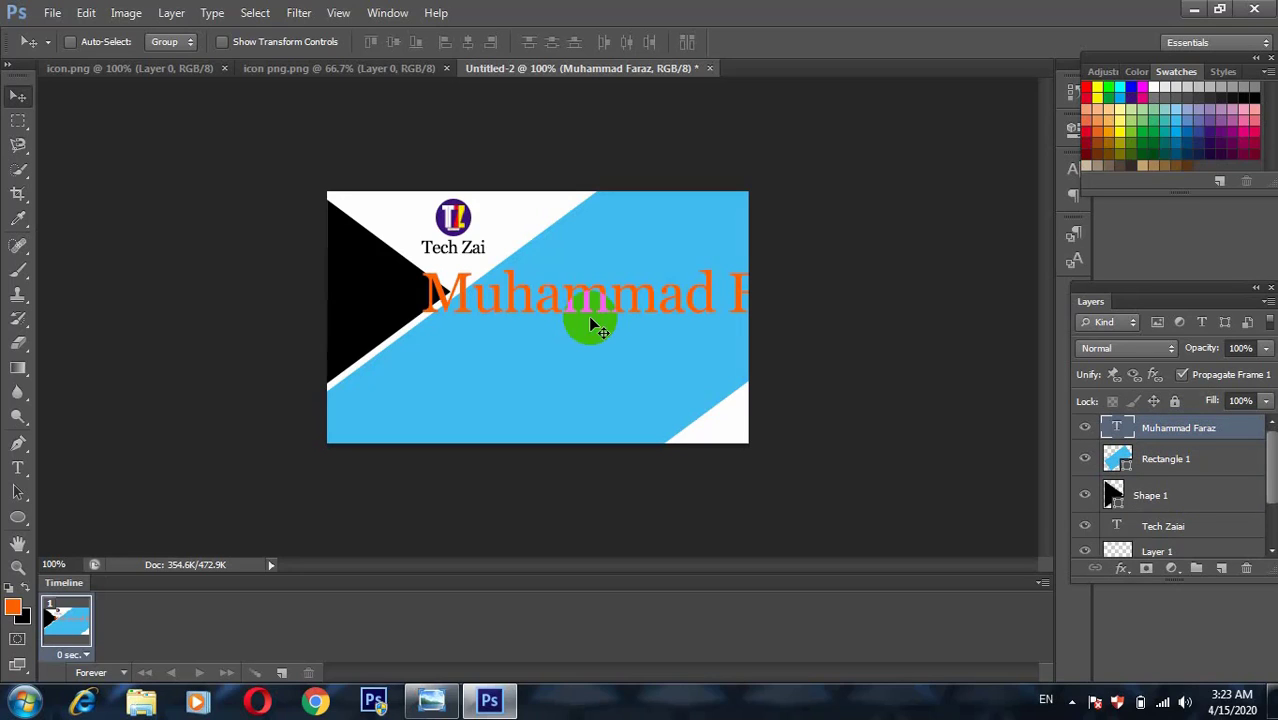
pyautogui.moveTo(591, 319); pyautogui.dragTo(565, 348)
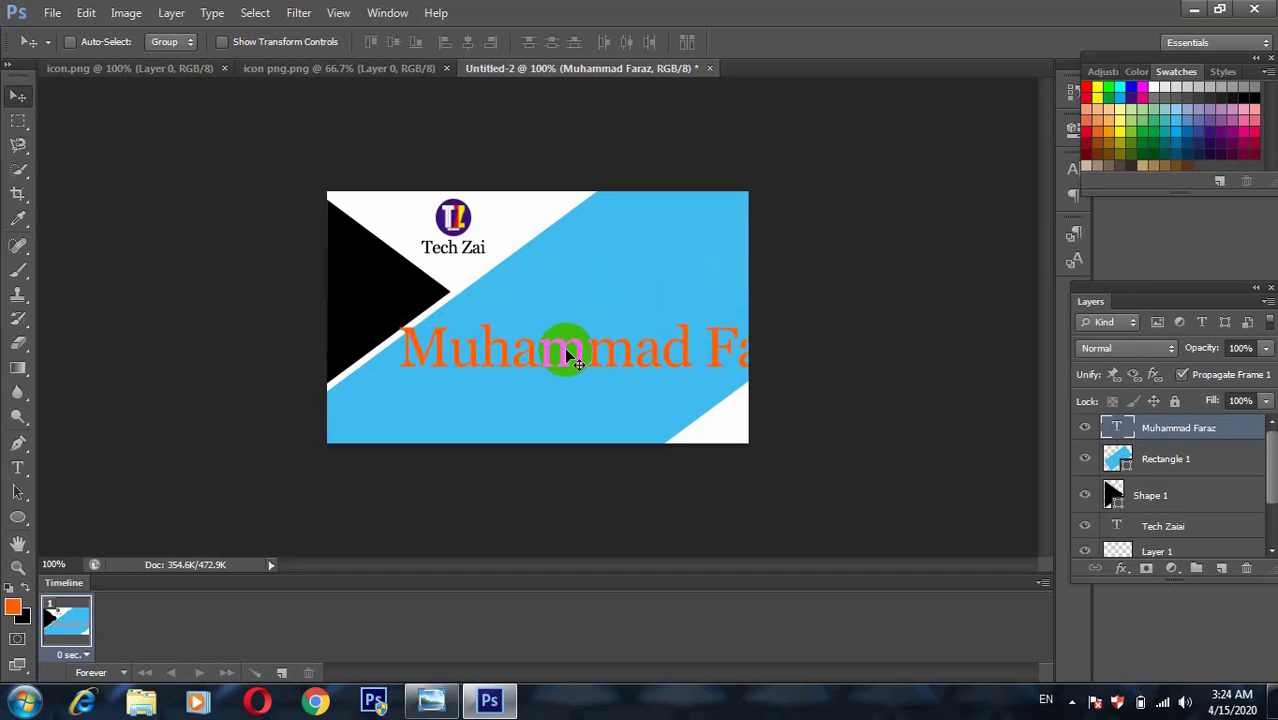
# Step: Recolour the whole name line white, checking the reference card's text colour
pyautogui.click(17, 467)
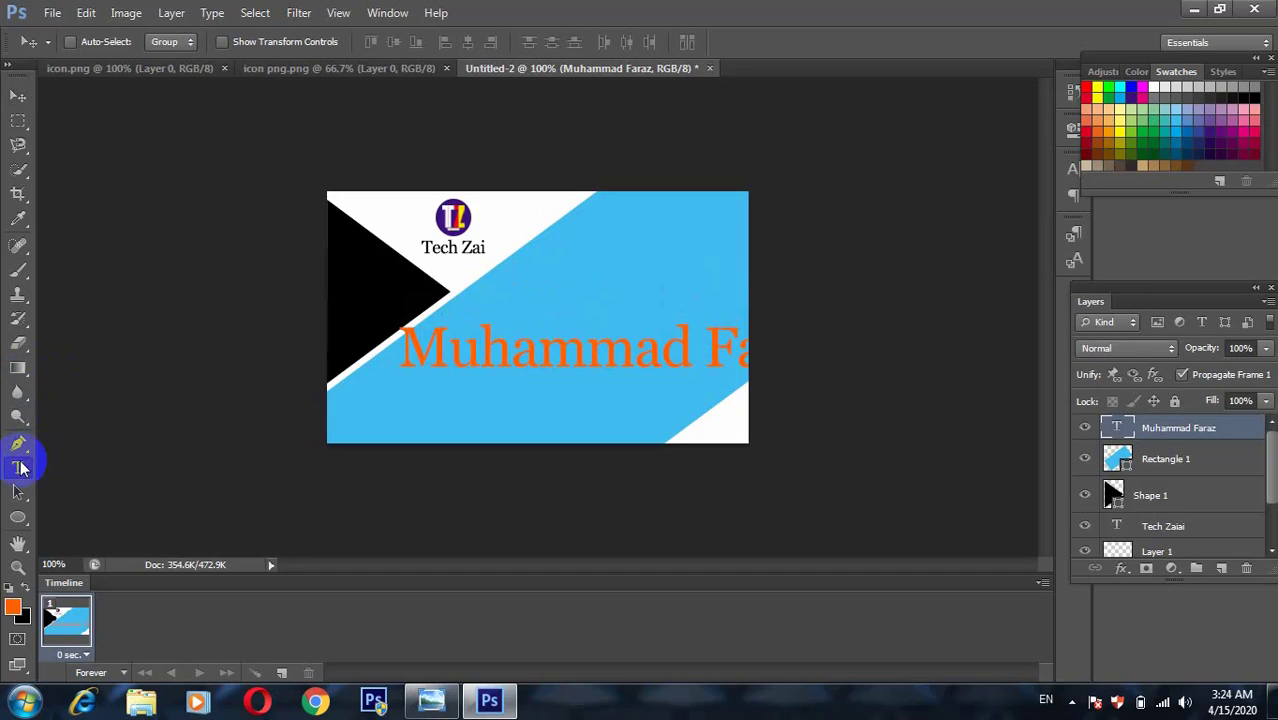
pyautogui.click(485, 348)
pyautogui.tripleClick(485, 352)
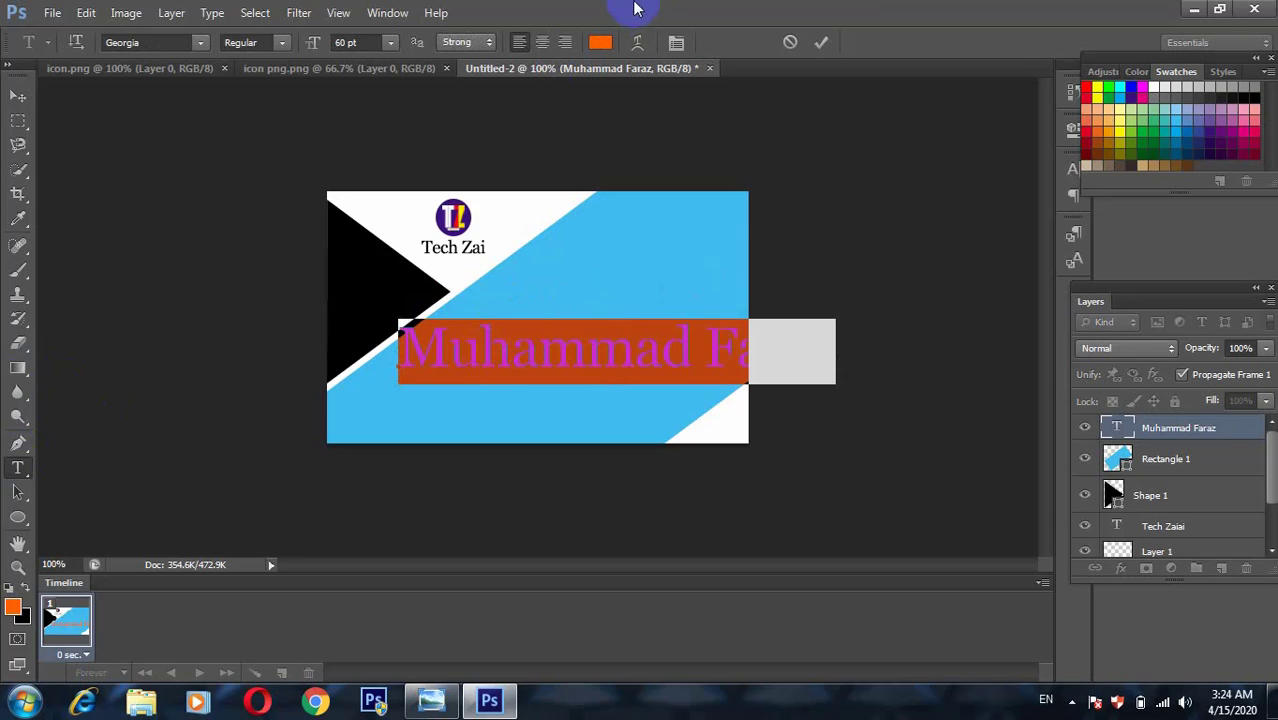
pyautogui.click(600, 42)
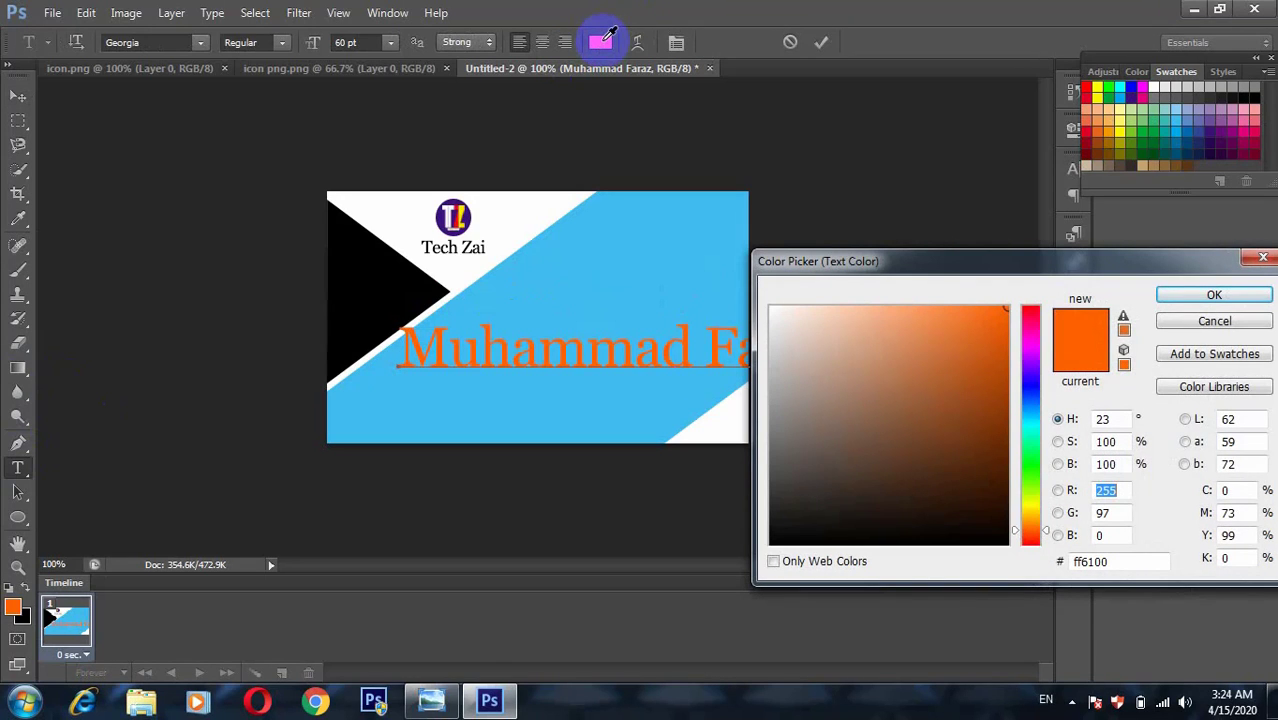
pyautogui.click(431, 700)
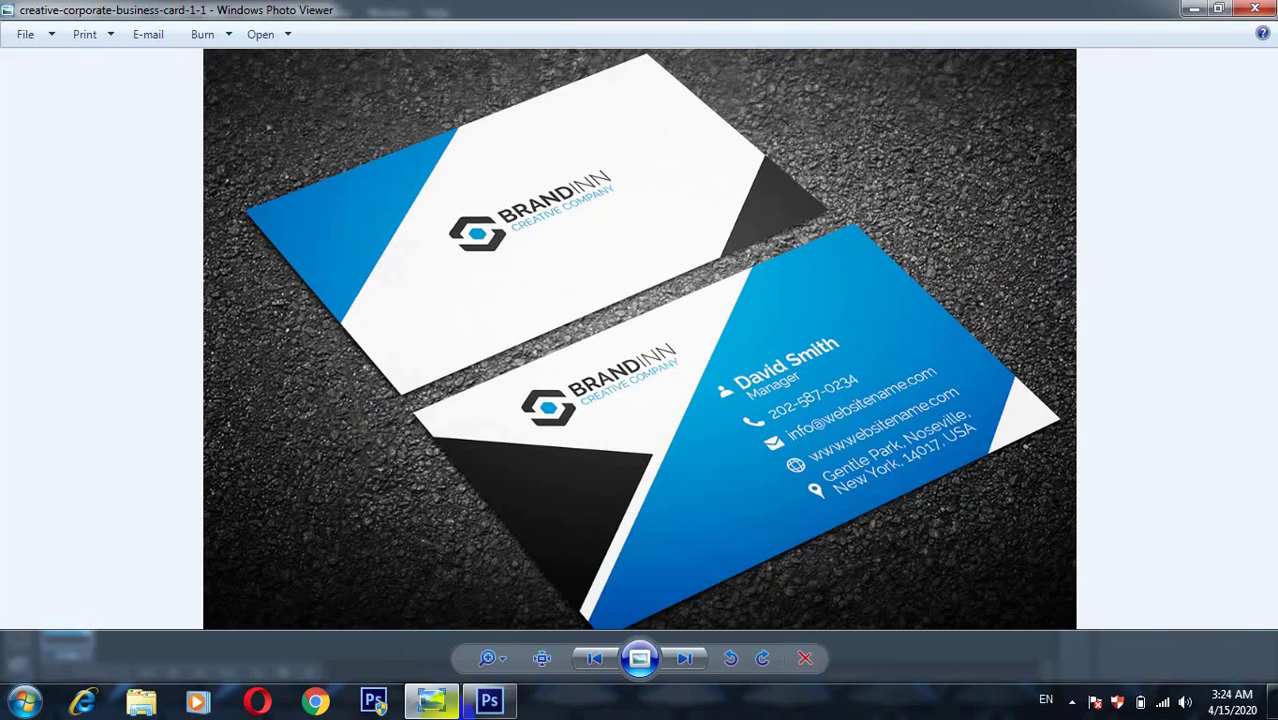
pyautogui.hotkey('alt', 'Tab')
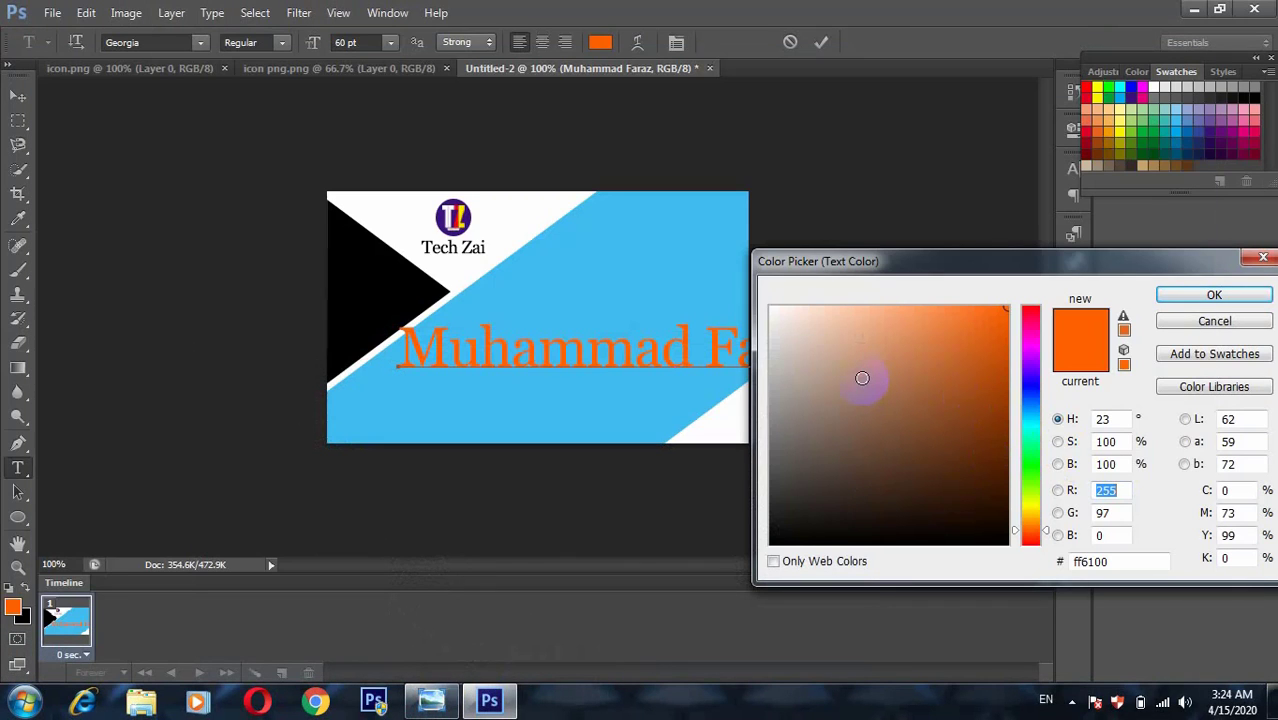
pyautogui.click(789, 331)
pyautogui.click(767, 303)
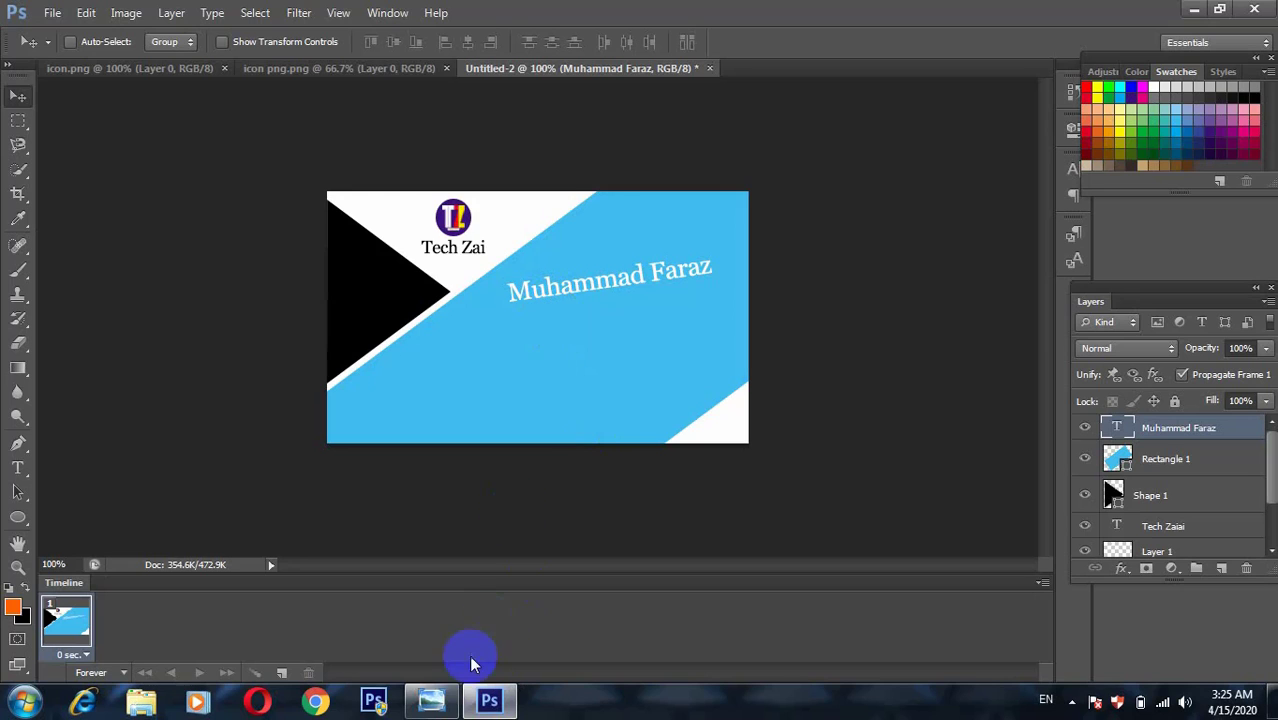
pyautogui.click(431, 700)
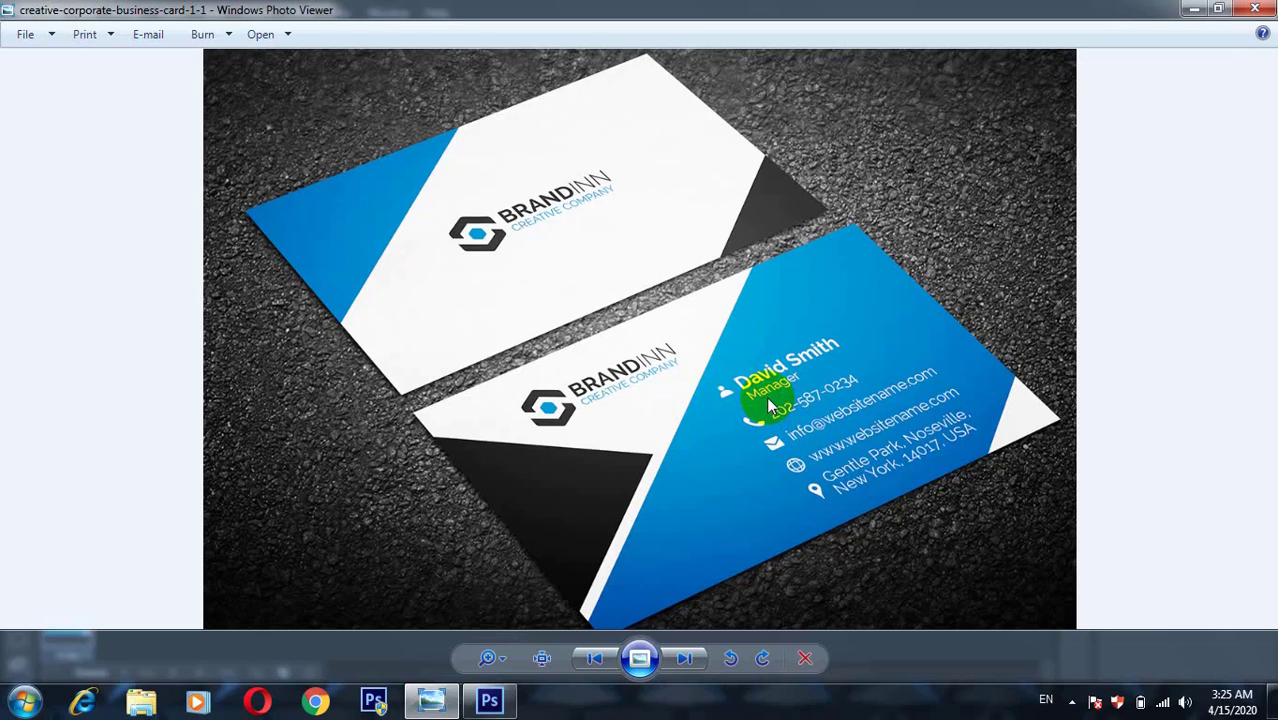
pyautogui.click(539, 403)
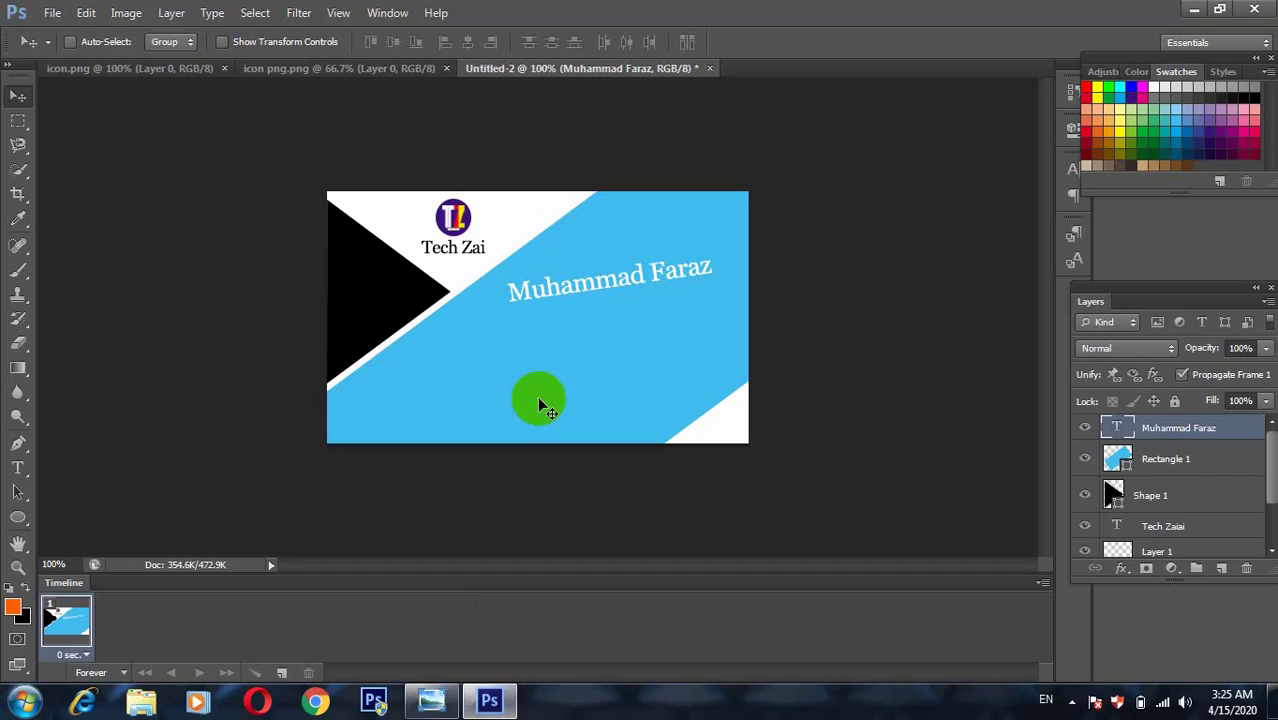
# Step: Add a small white 'Owner' title beneath the name and nudge it down slightly
pyautogui.press('t')
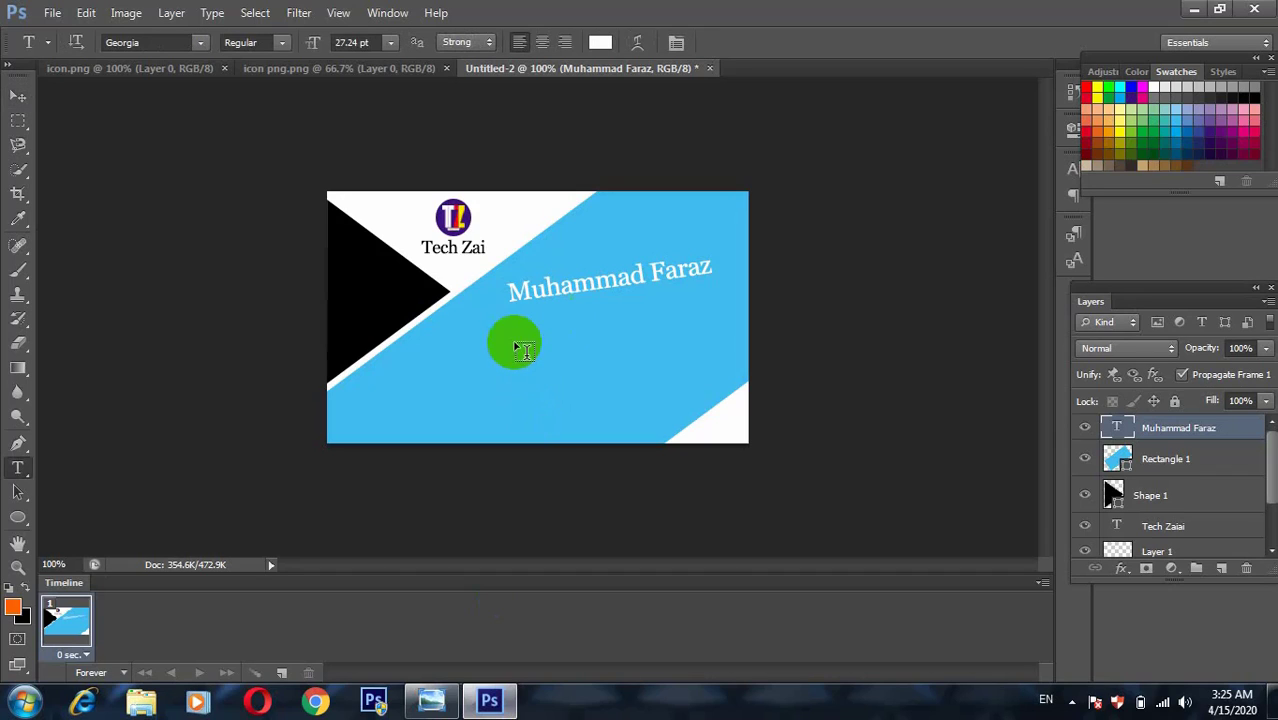
pyautogui.write('Owner')
pyautogui.press('Down')
pyautogui.press('Down')
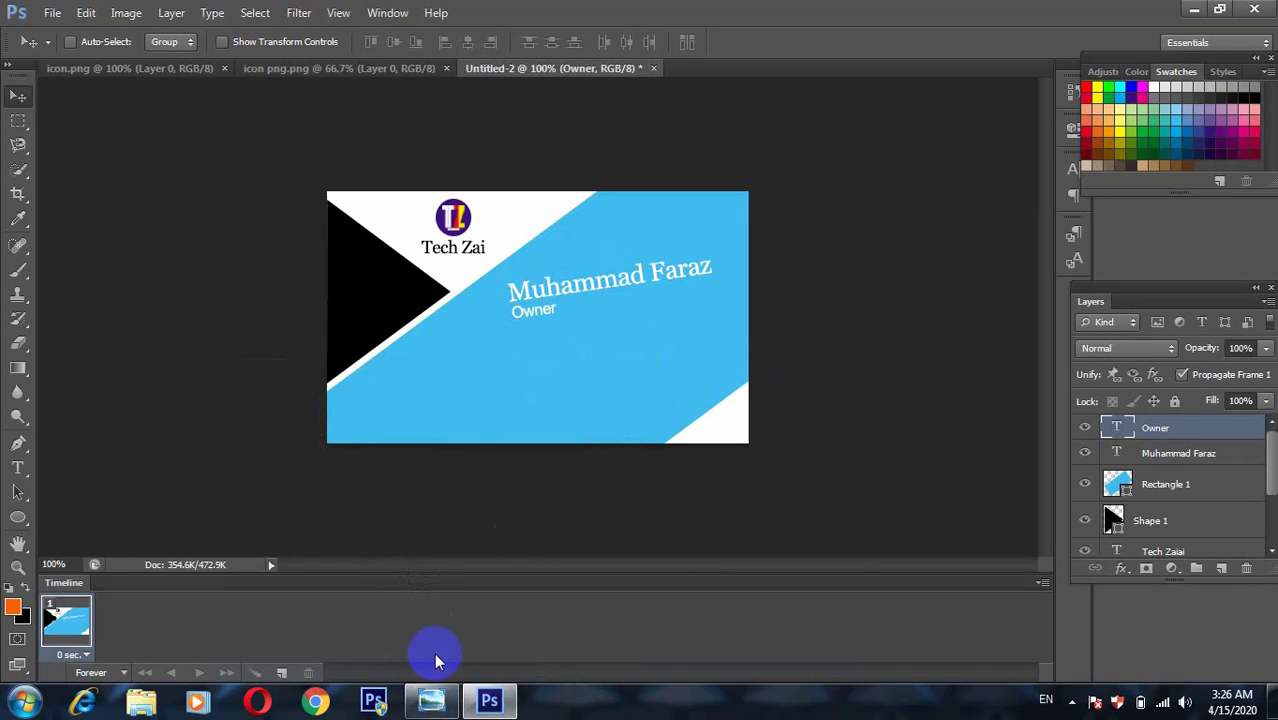
pyautogui.click(431, 700)
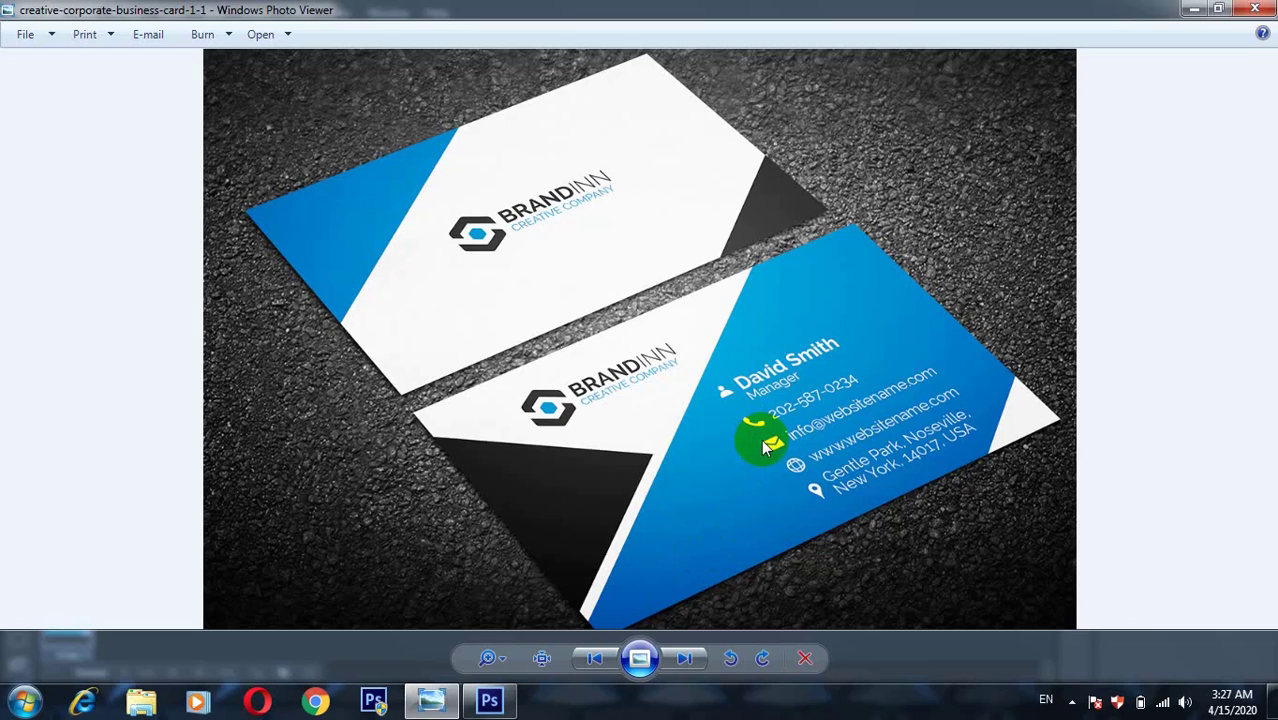
# Step: Bring the icon strip from the other document onto the card and scale it to about 68.6%
pyautogui.click(488, 700)
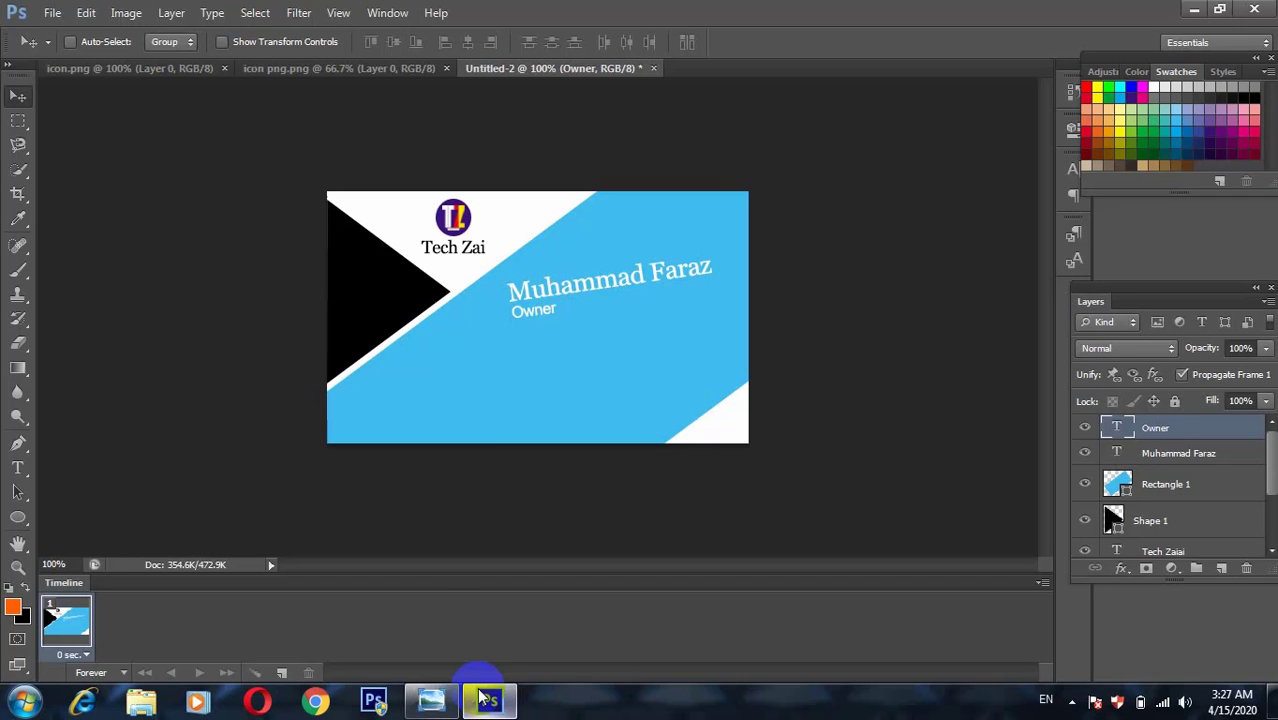
pyautogui.click(264, 75)
pyautogui.click(174, 70)
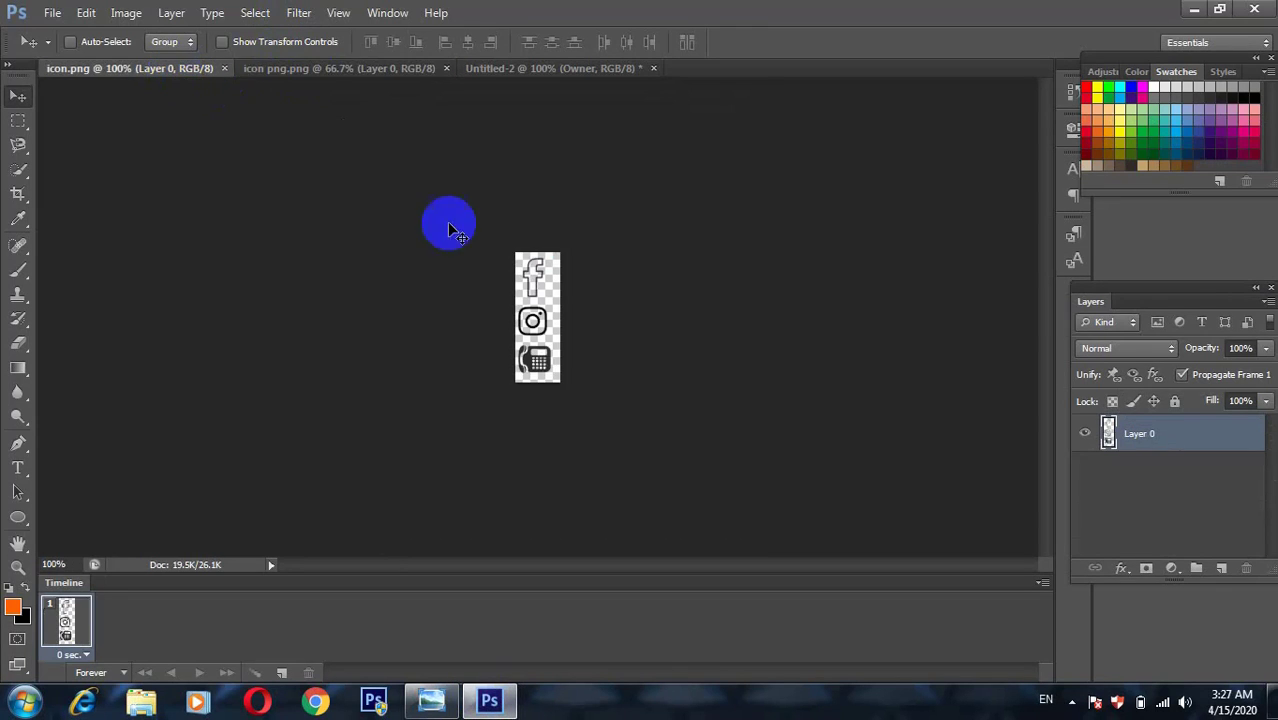
pyautogui.moveTo(458, 232); pyautogui.dragTo(575, 68)
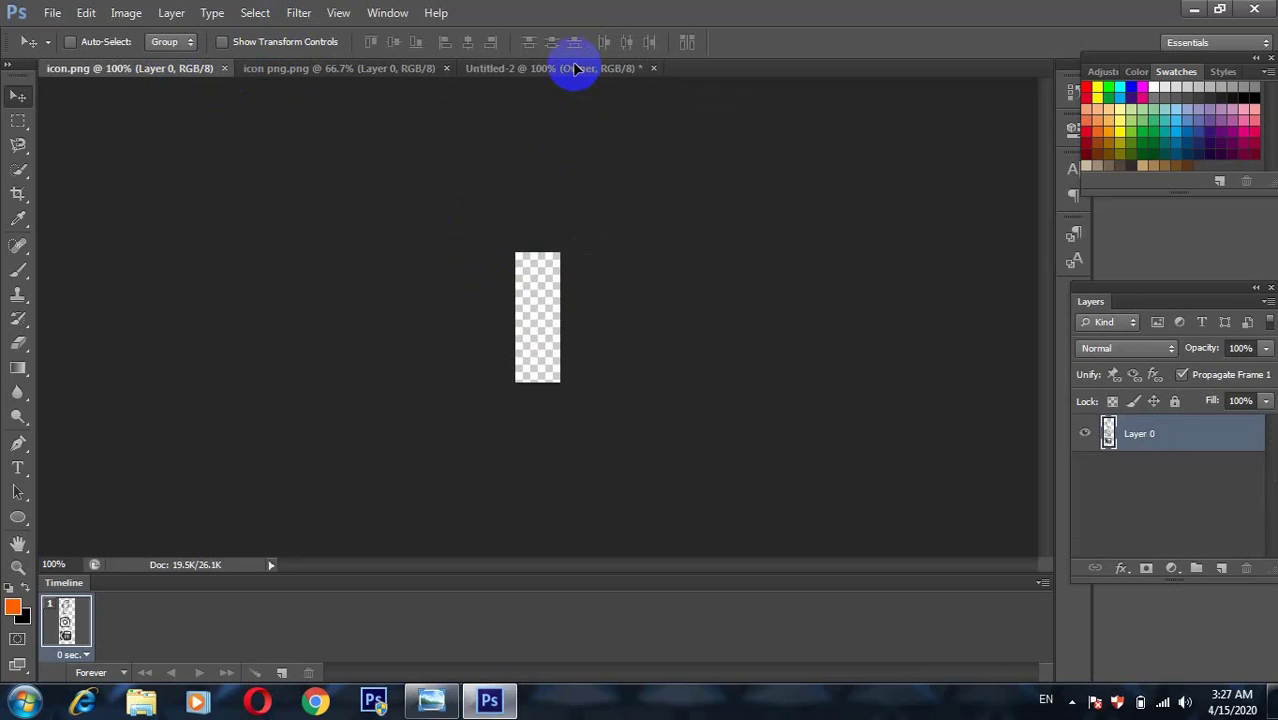
pyautogui.moveTo(575, 68); pyautogui.dragTo(590, 357)
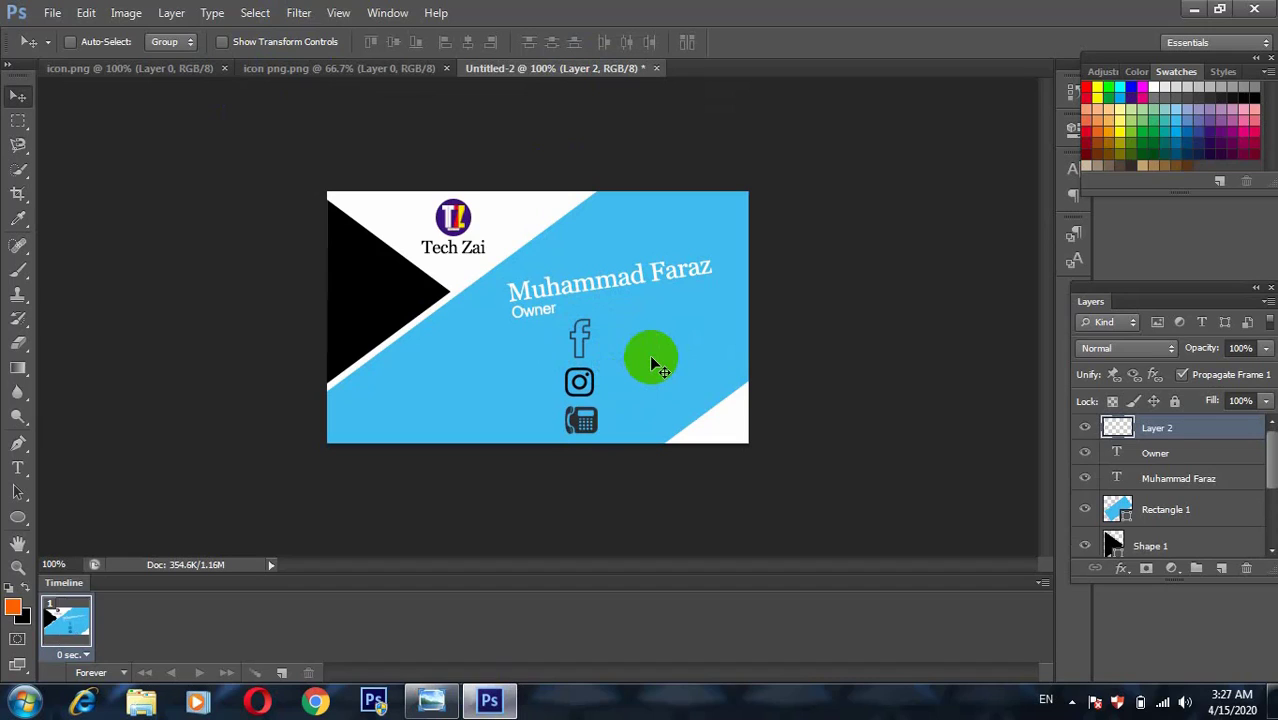
pyautogui.hotkey('ctrl', 't')
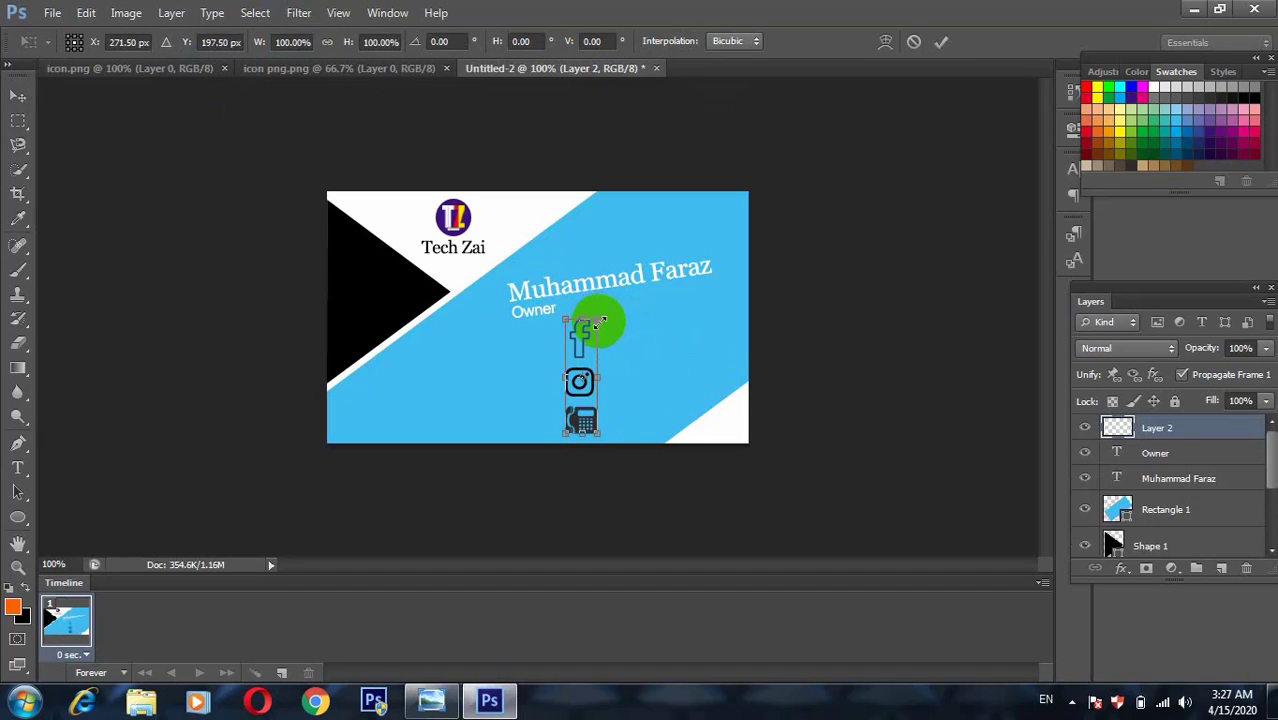
pyautogui.moveTo(600, 316); pyautogui.dragTo(592, 356)
pyautogui.press('Return')
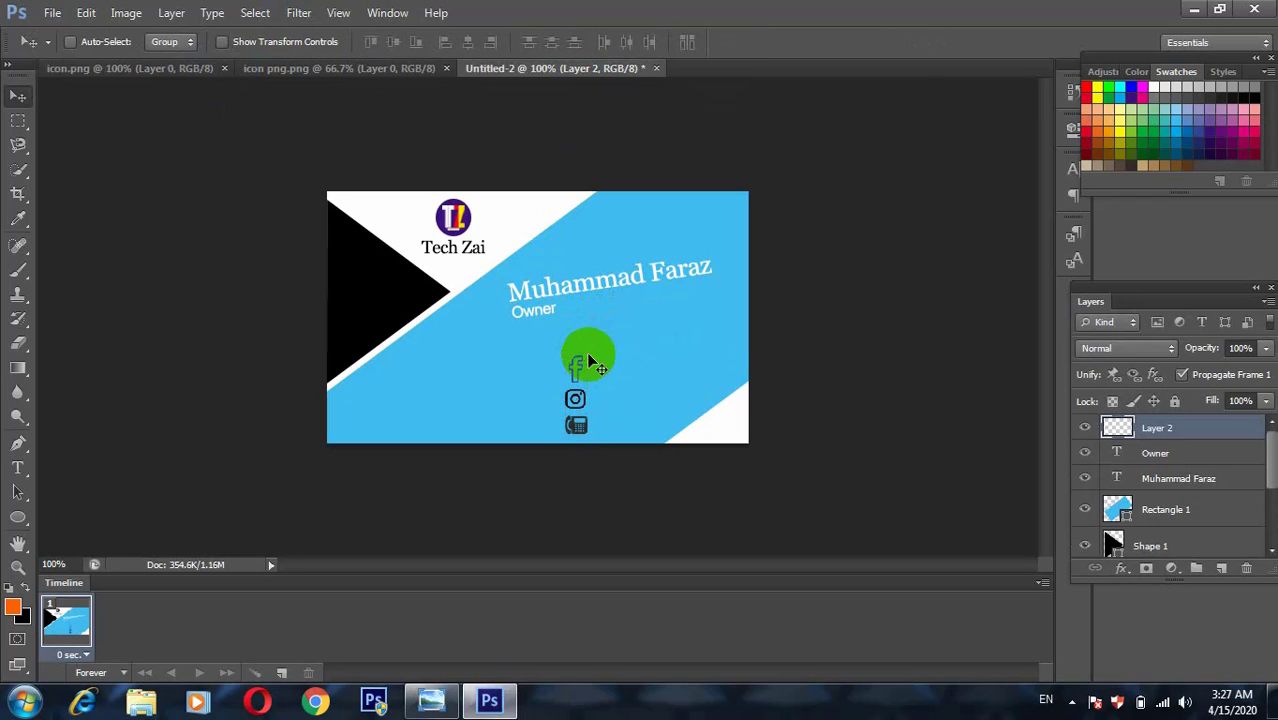
pyautogui.moveTo(571, 380); pyautogui.dragTo(543, 372)
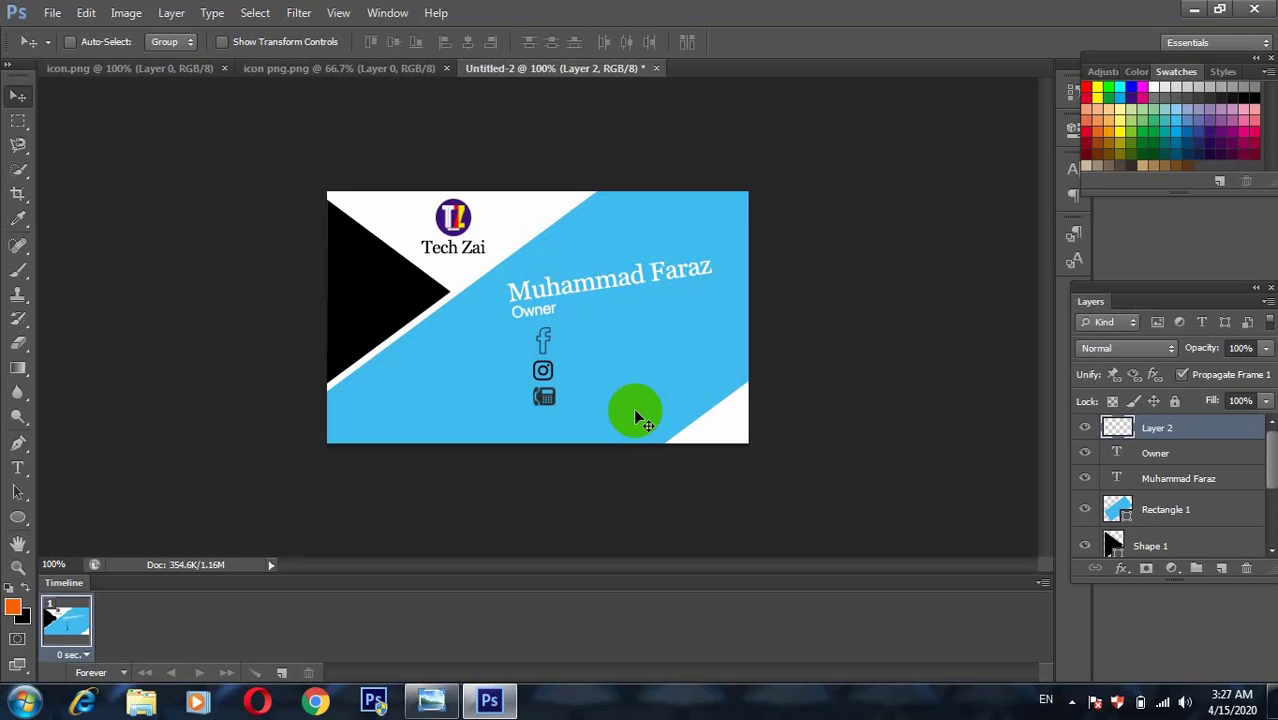
# Step: Compare with the reference and align the Facebook, Instagram and phone icons under Owner
pyautogui.click(432, 700)
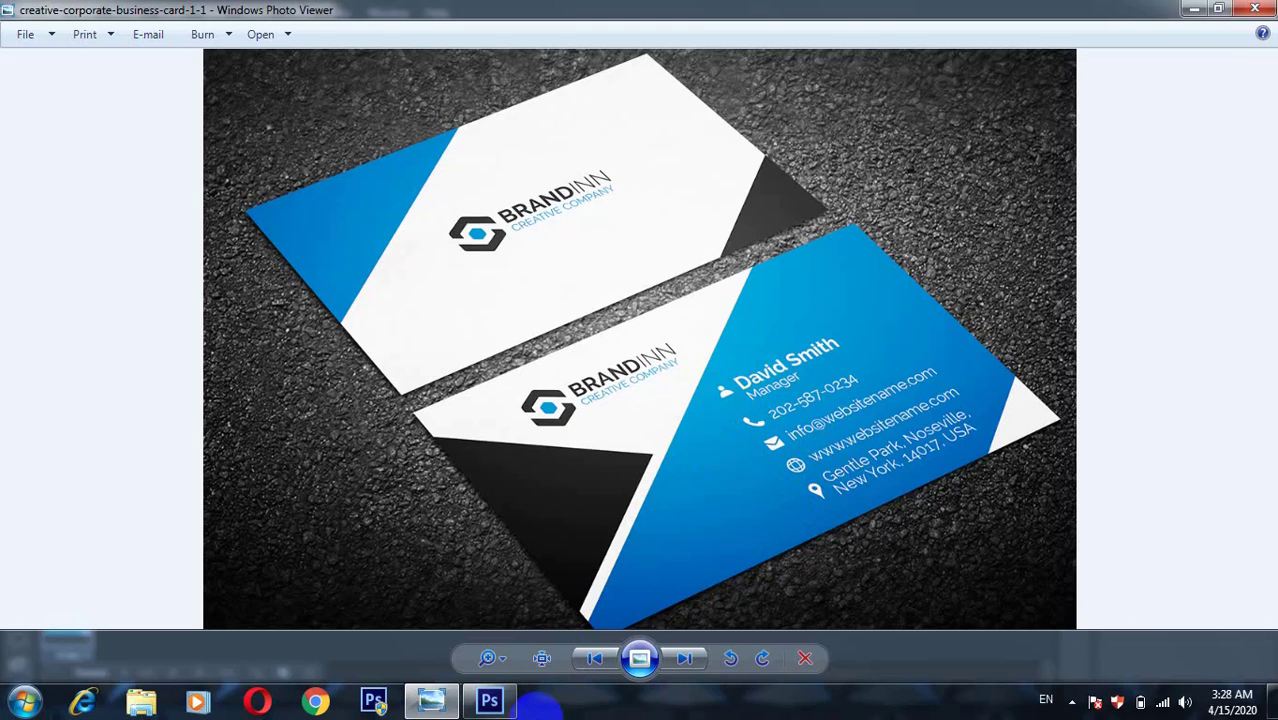
pyautogui.click(489, 700)
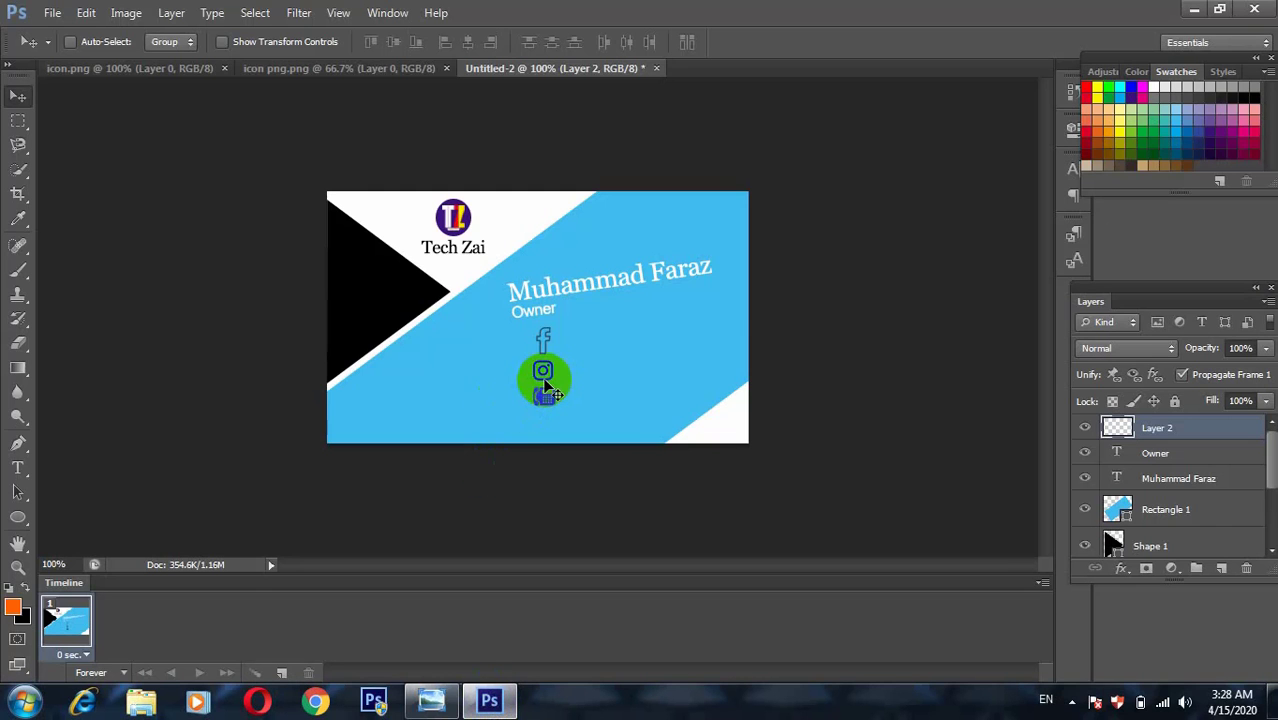
pyautogui.moveTo(535, 380); pyautogui.dragTo(545, 384)
pyautogui.hotkey('ctrl', 't')
pyautogui.press('Return')
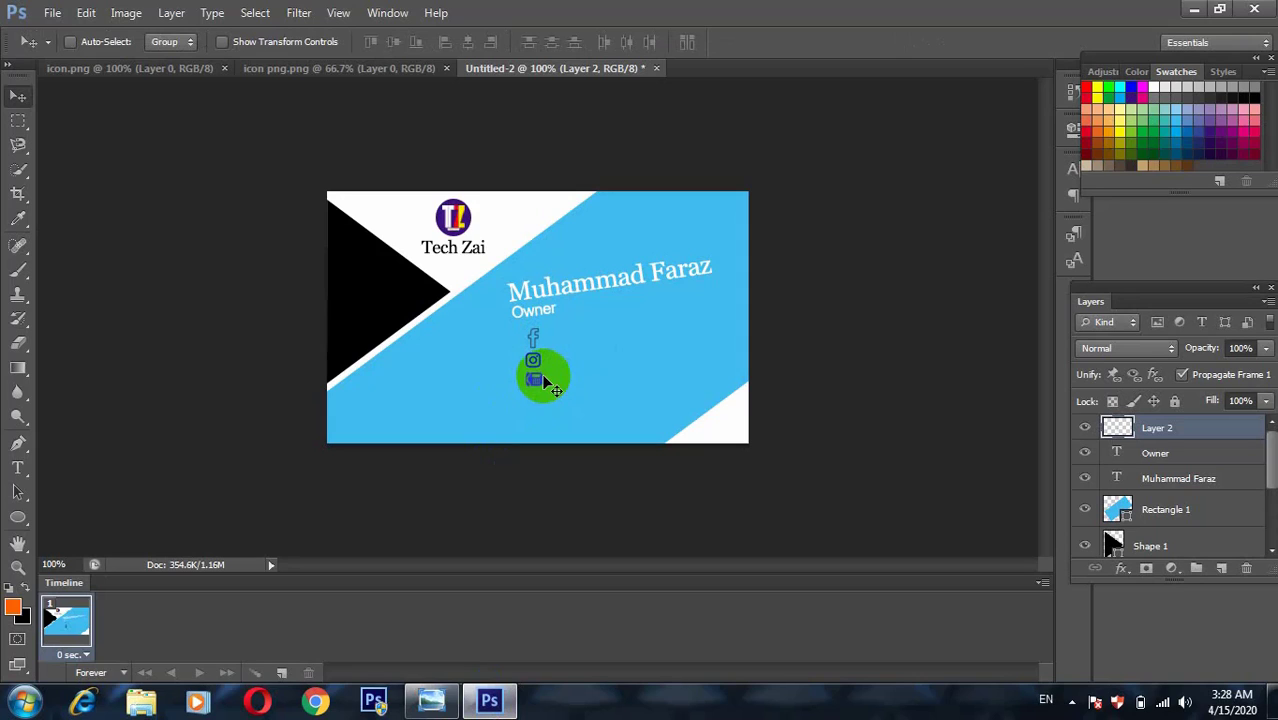
pyautogui.moveTo(543, 376); pyautogui.dragTo(592, 393)
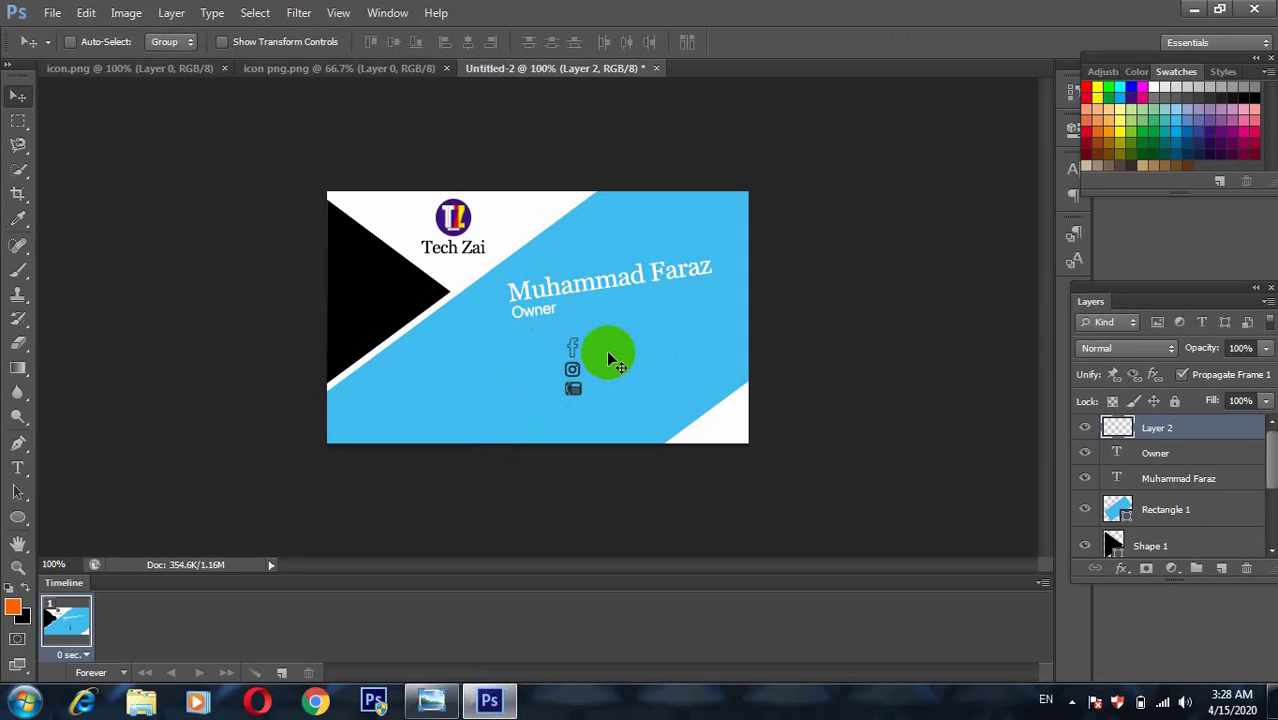
# Step: Add white 'TechZai' labels beside the social icons and the phone number beside the phone icon
pyautogui.click(18, 468)
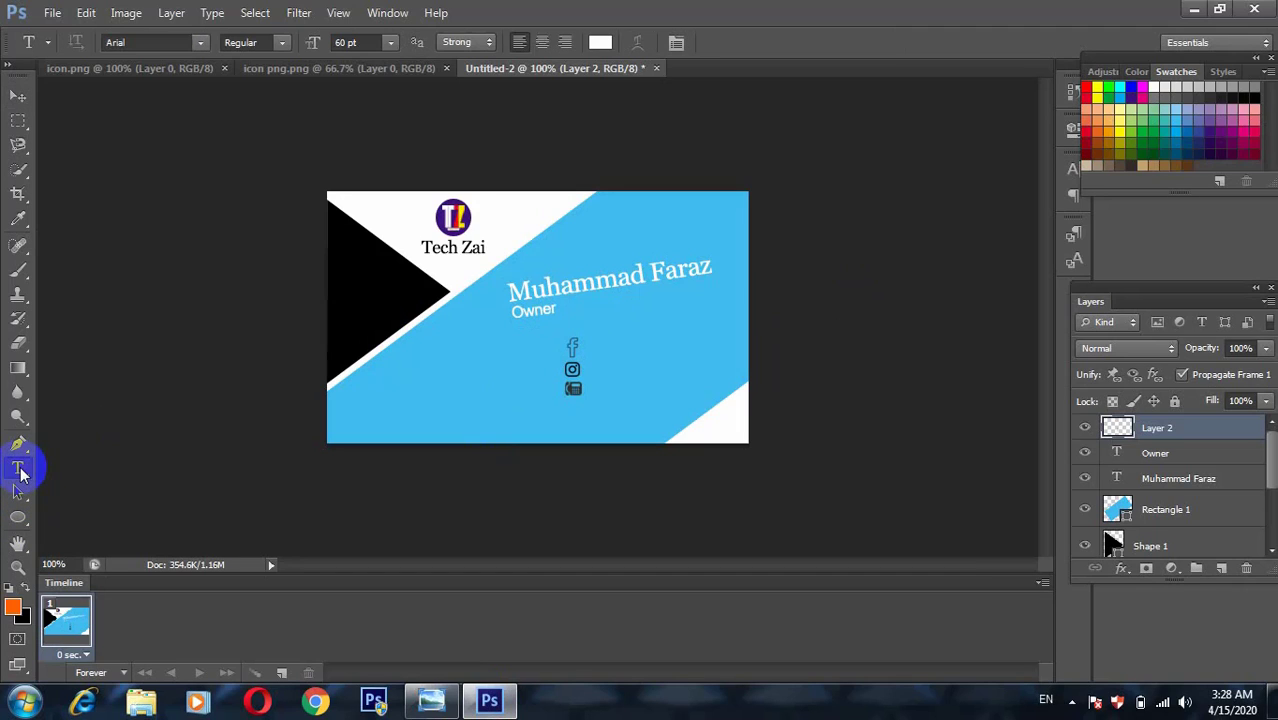
pyautogui.click(488, 372)
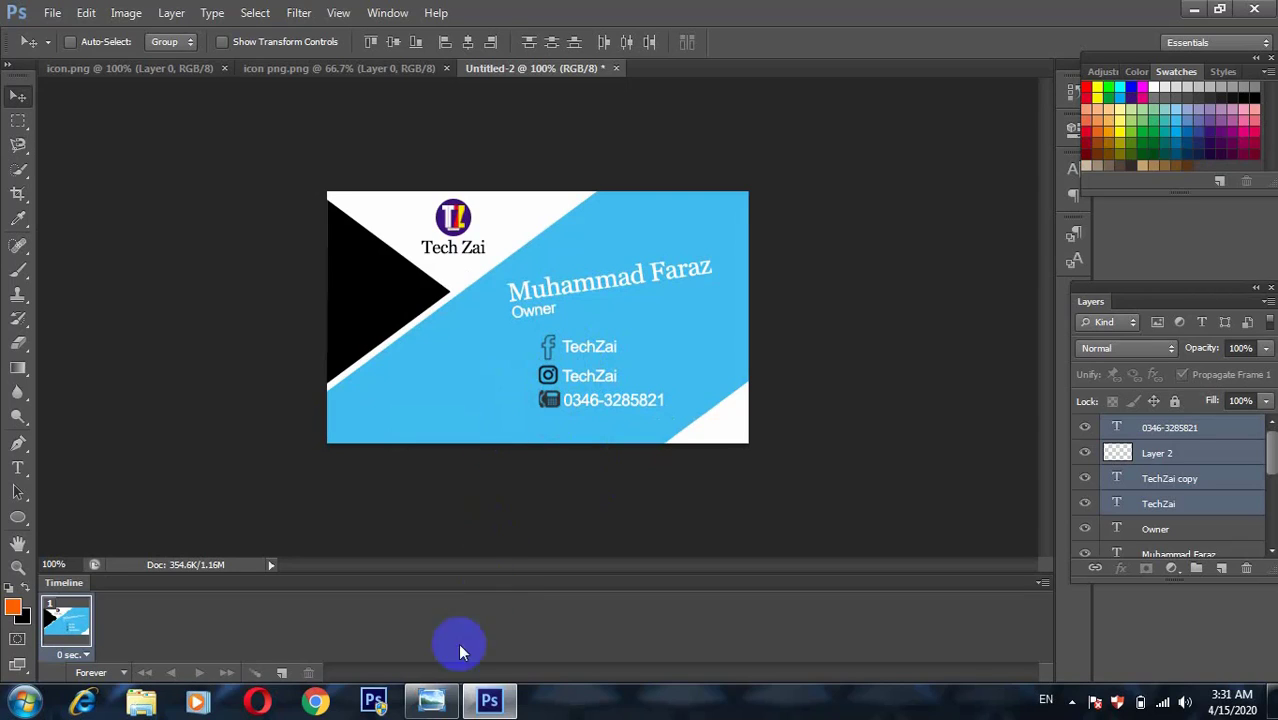
pyautogui.click(432, 700)
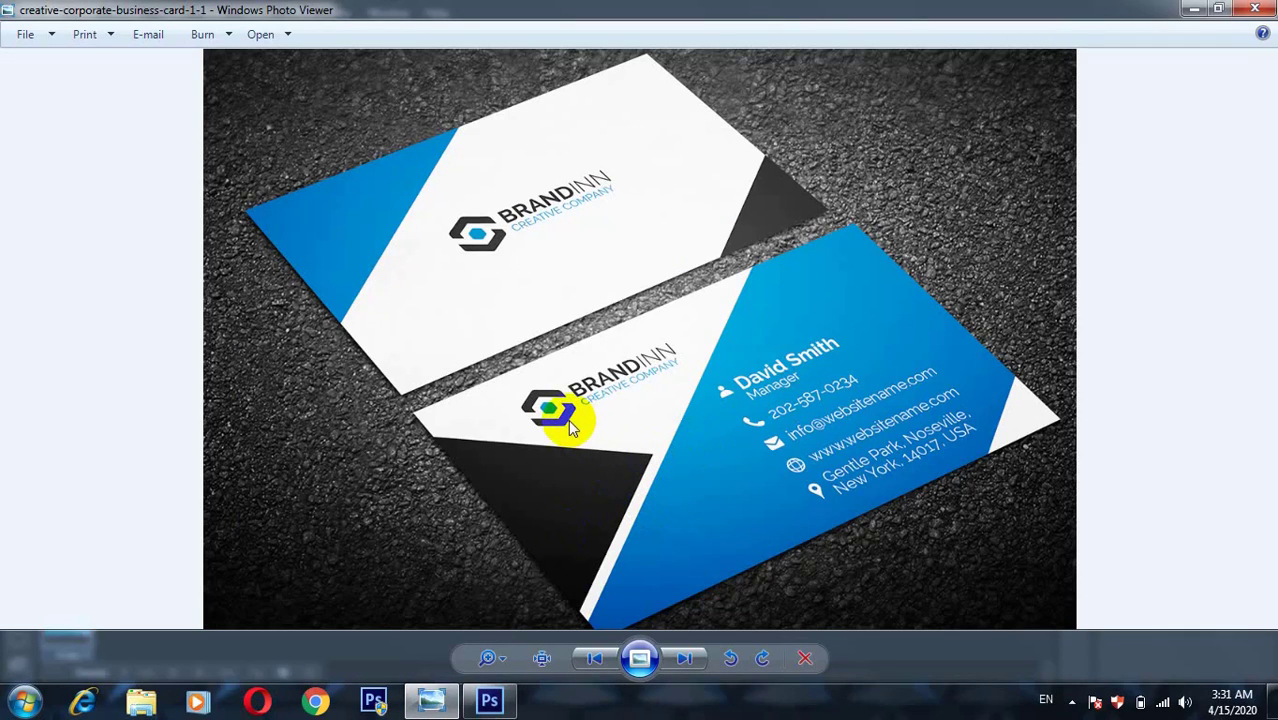
pyautogui.click(489, 700)
pyautogui.hotkey('alt', 'Tab')
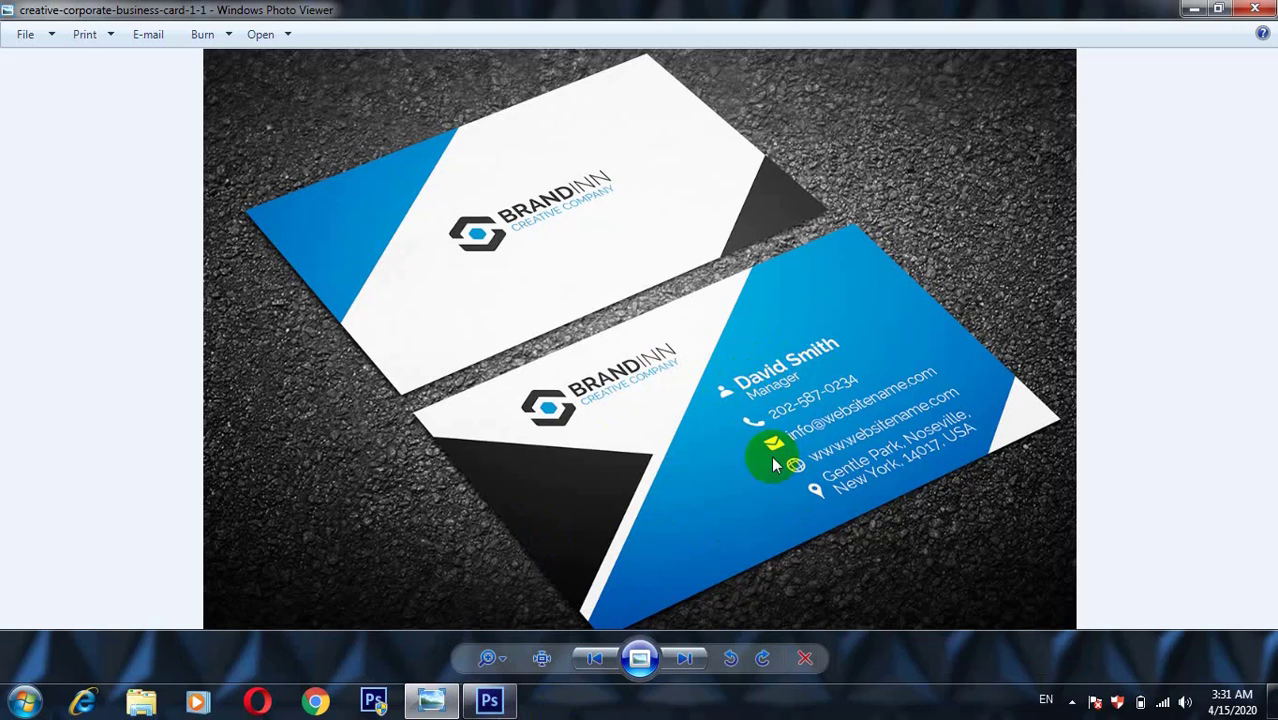
pyautogui.click(489, 700)
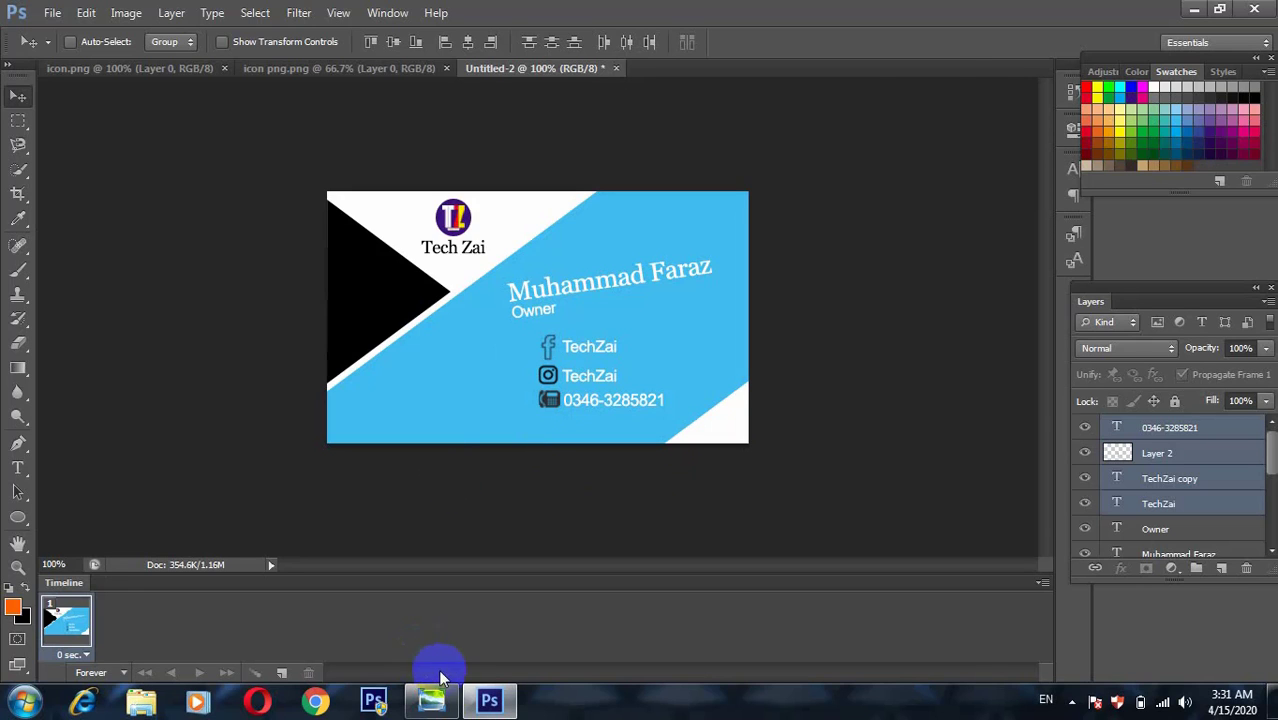
pyautogui.click(431, 700)
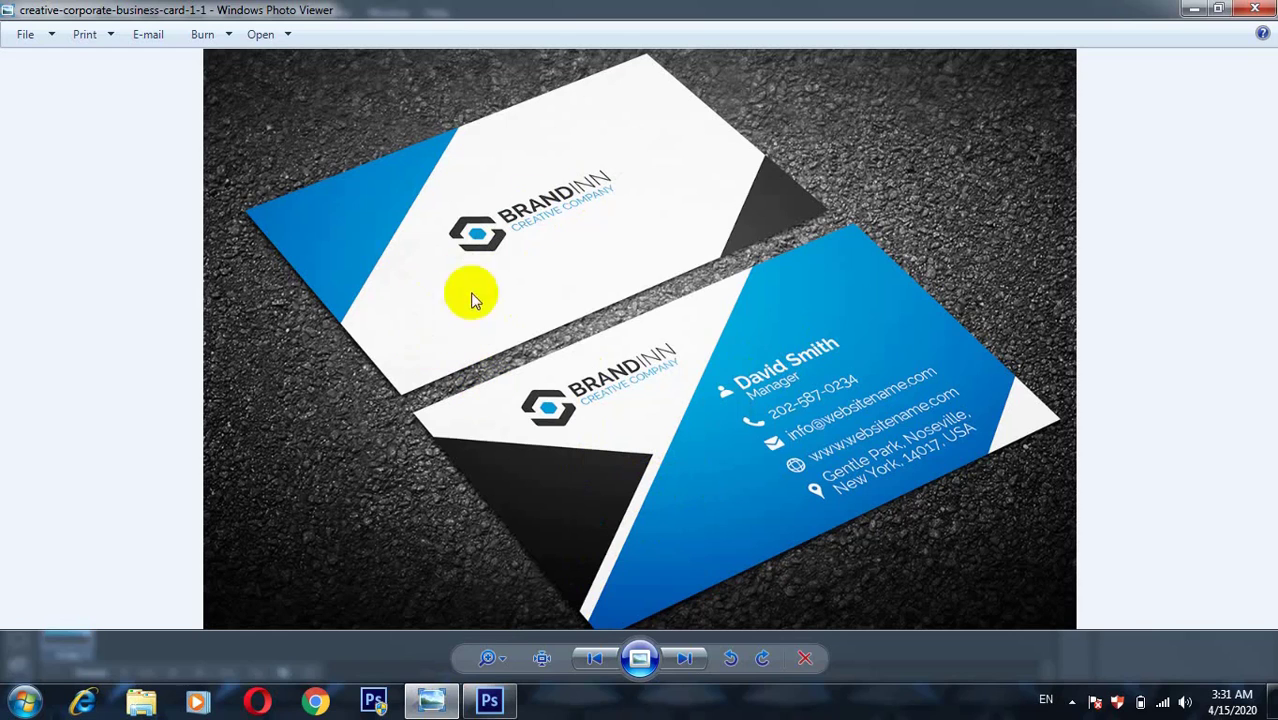
# Step: Create a new white Untitled-3 document, 450 × 269 pixels at 72 pixels/inch
pyautogui.click(489, 700)
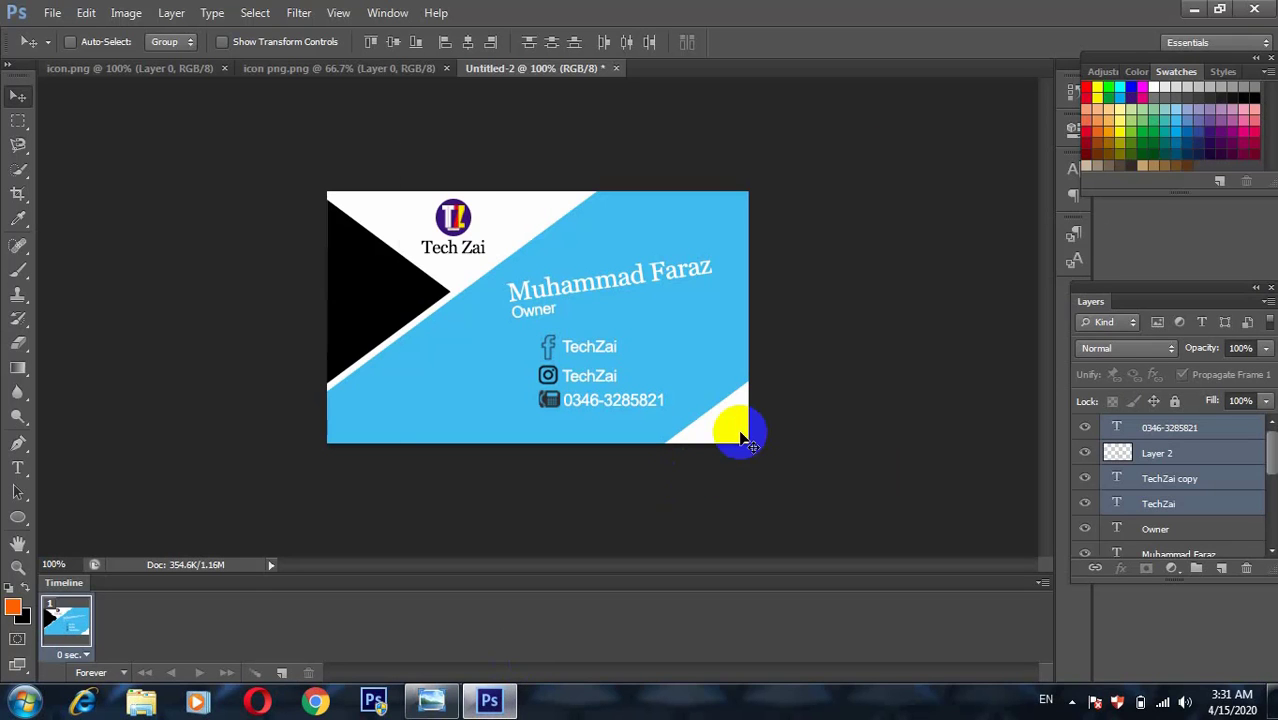
pyautogui.hotkey('ctrl', 'n')
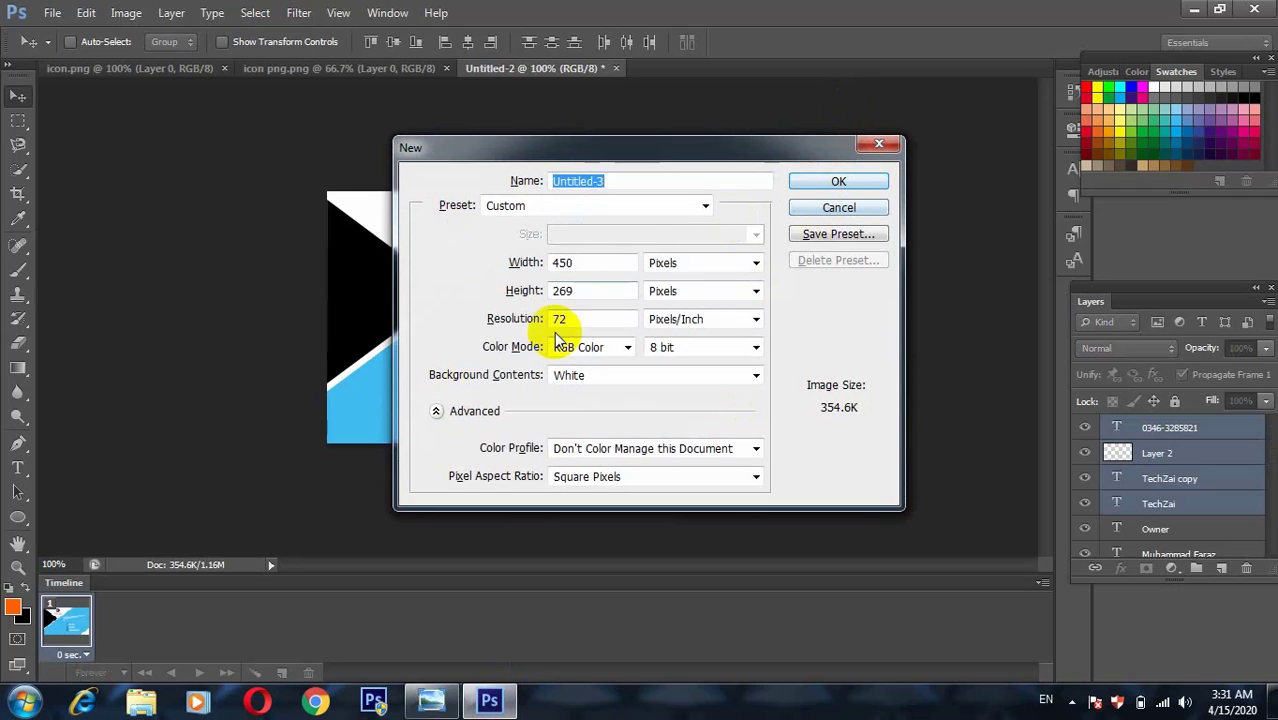
pyautogui.click(843, 182)
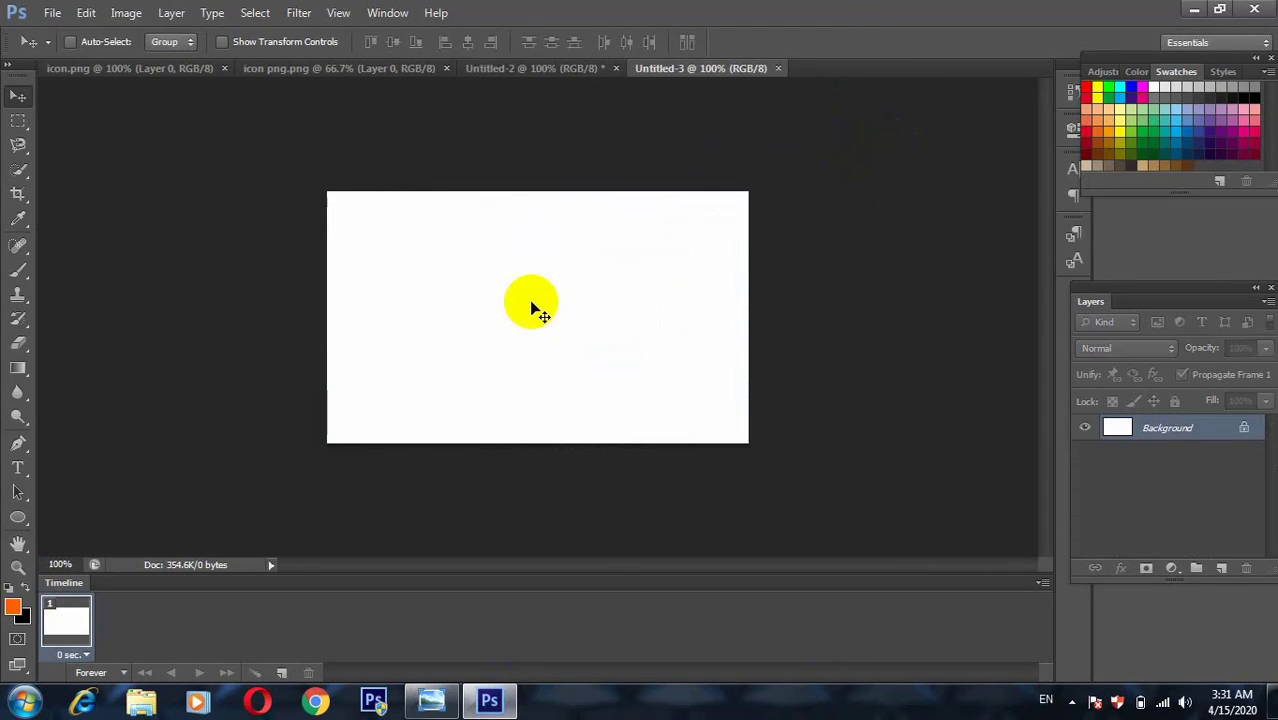
# Step: Draw a light-blue filled rectangle over the card back's top-left corner
pyautogui.click(431, 700)
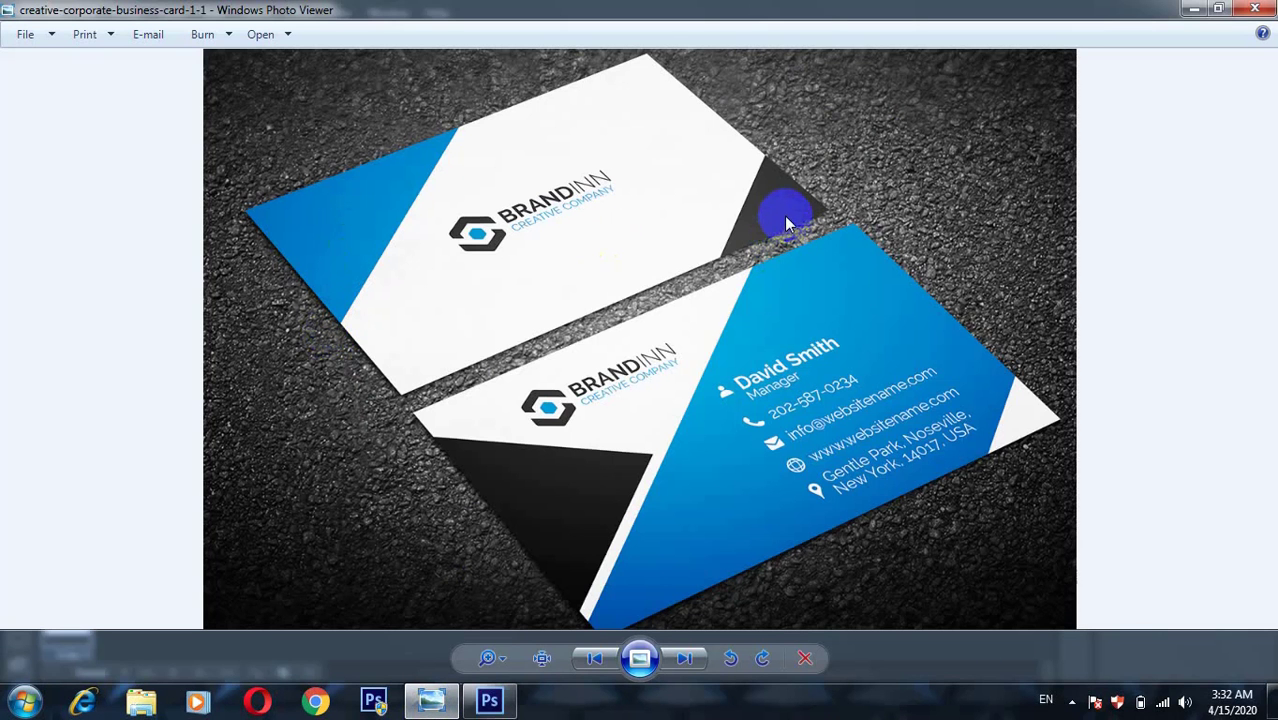
pyautogui.click(489, 700)
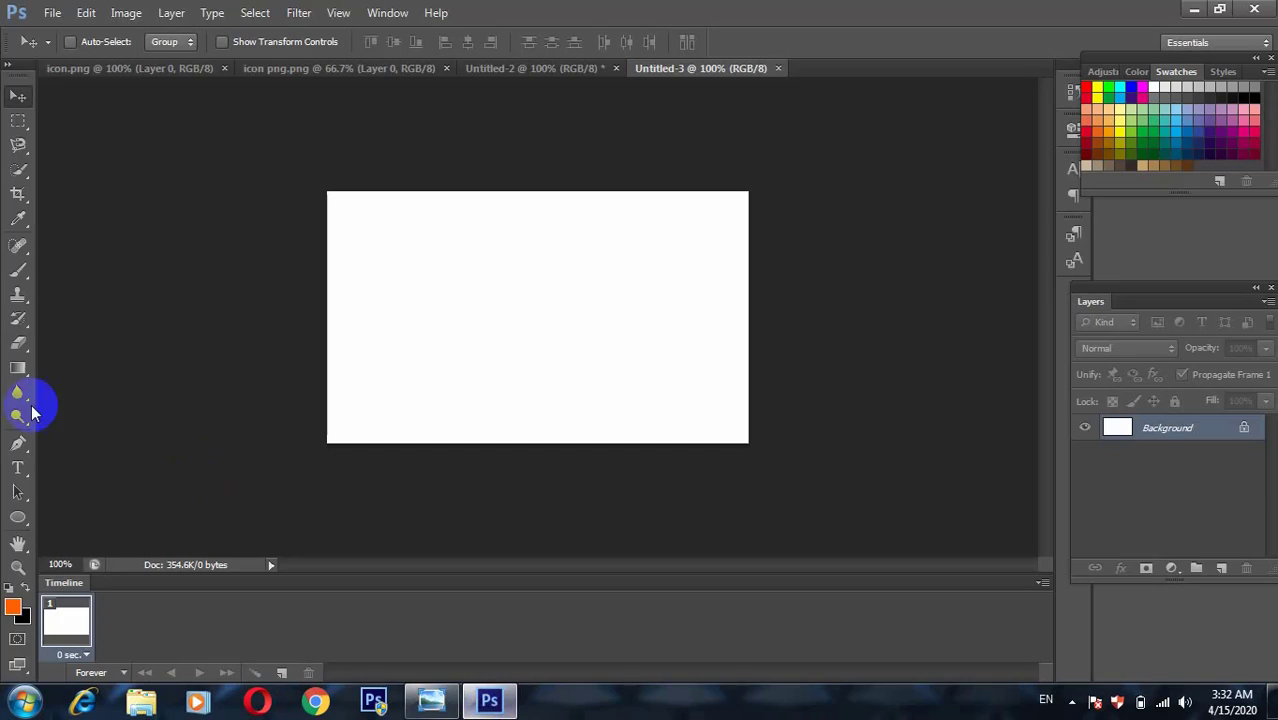
pyautogui.click(18, 517)
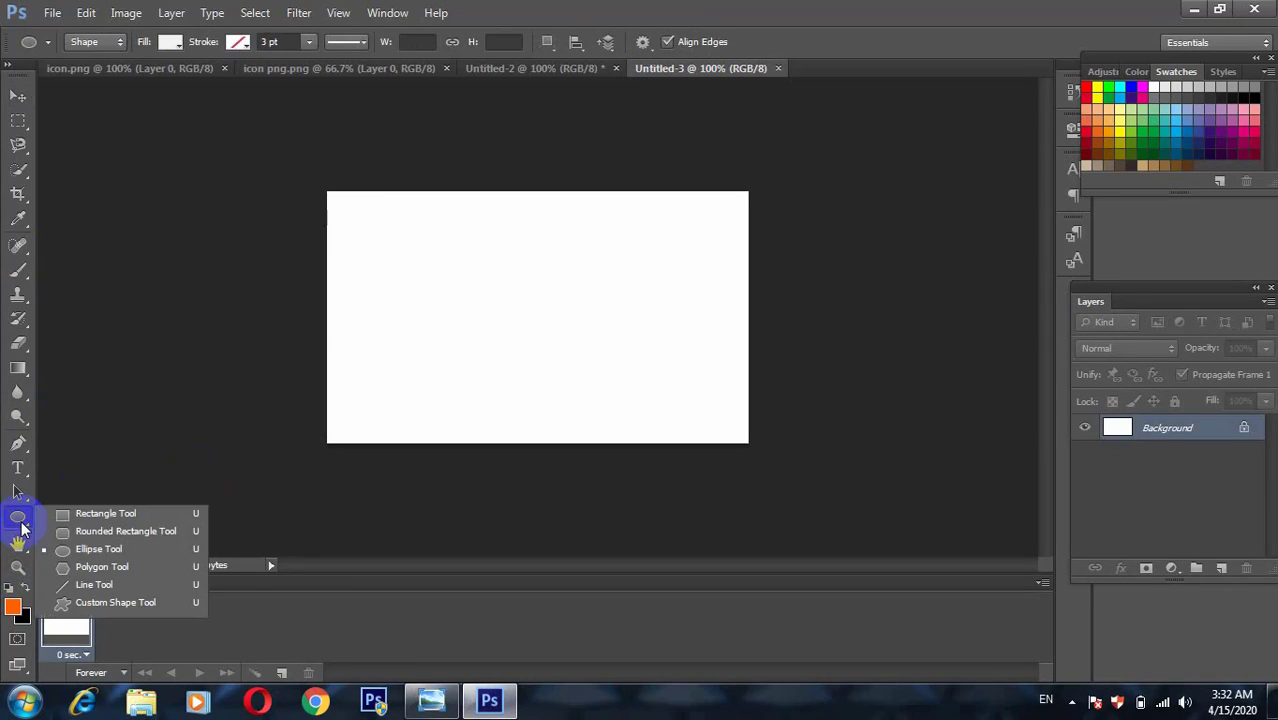
pyautogui.click(85, 513)
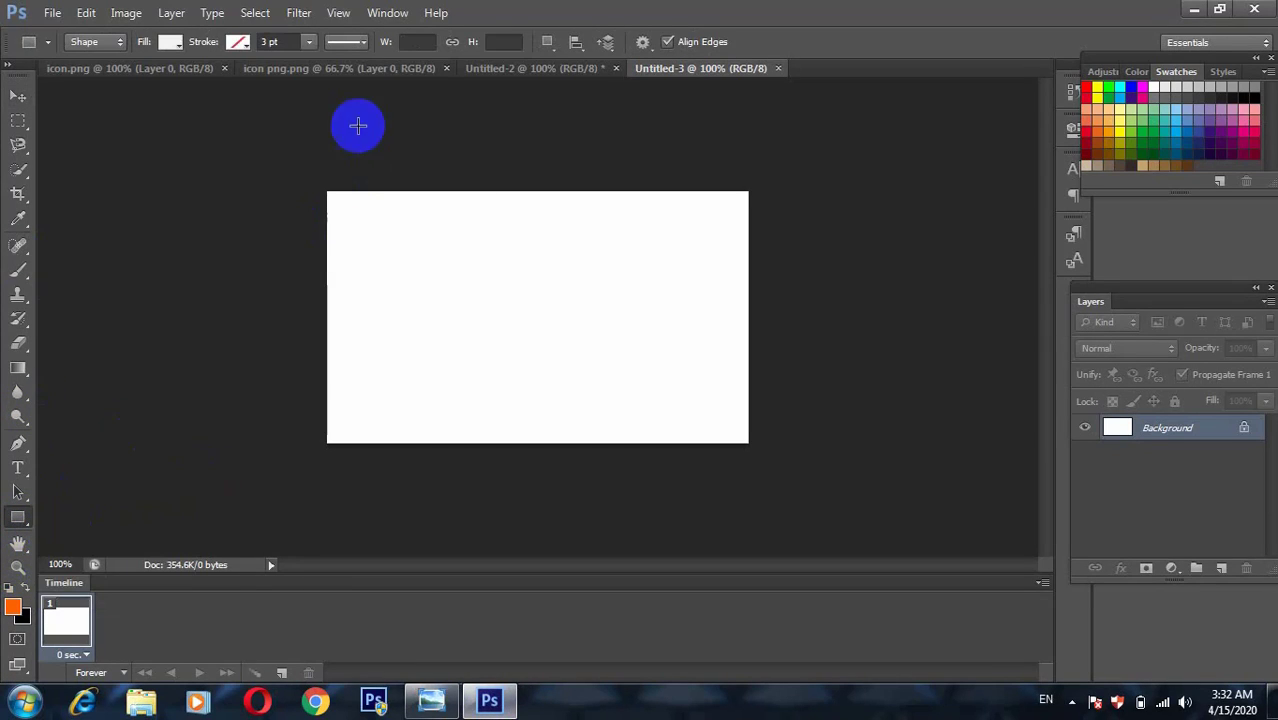
pyautogui.moveTo(264, 156); pyautogui.dragTo(488, 260)
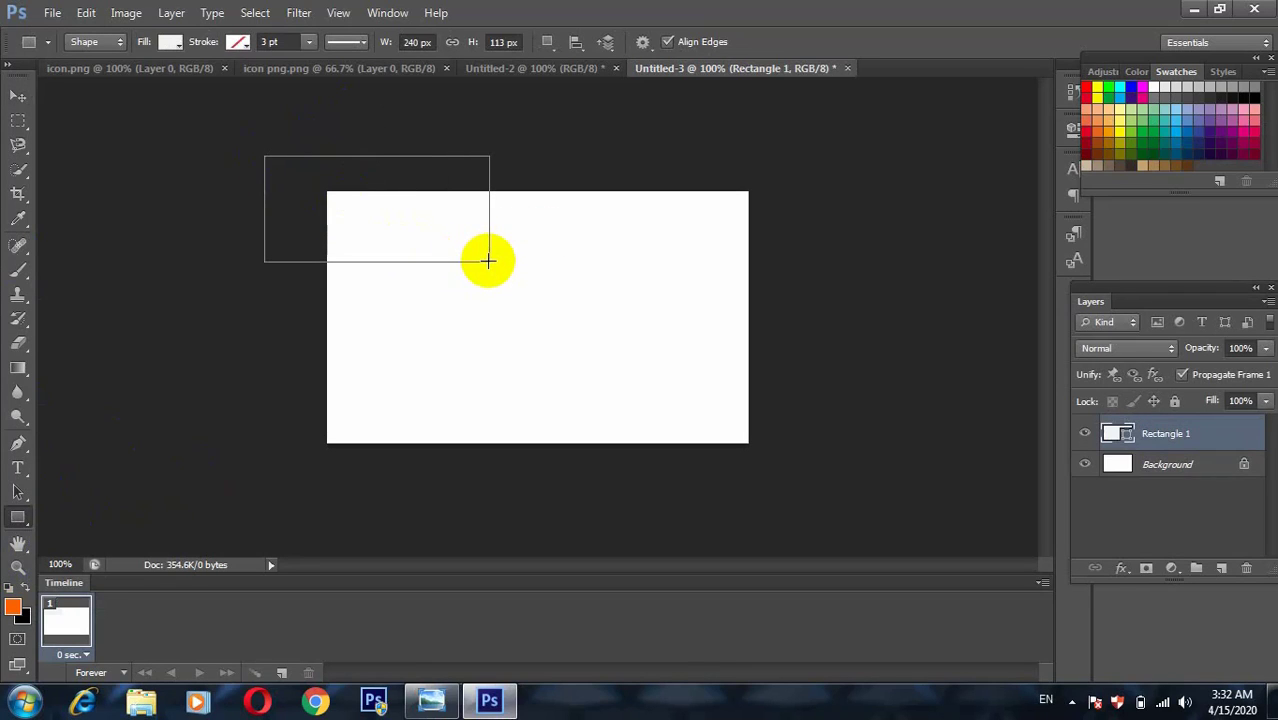
pyautogui.click(171, 42)
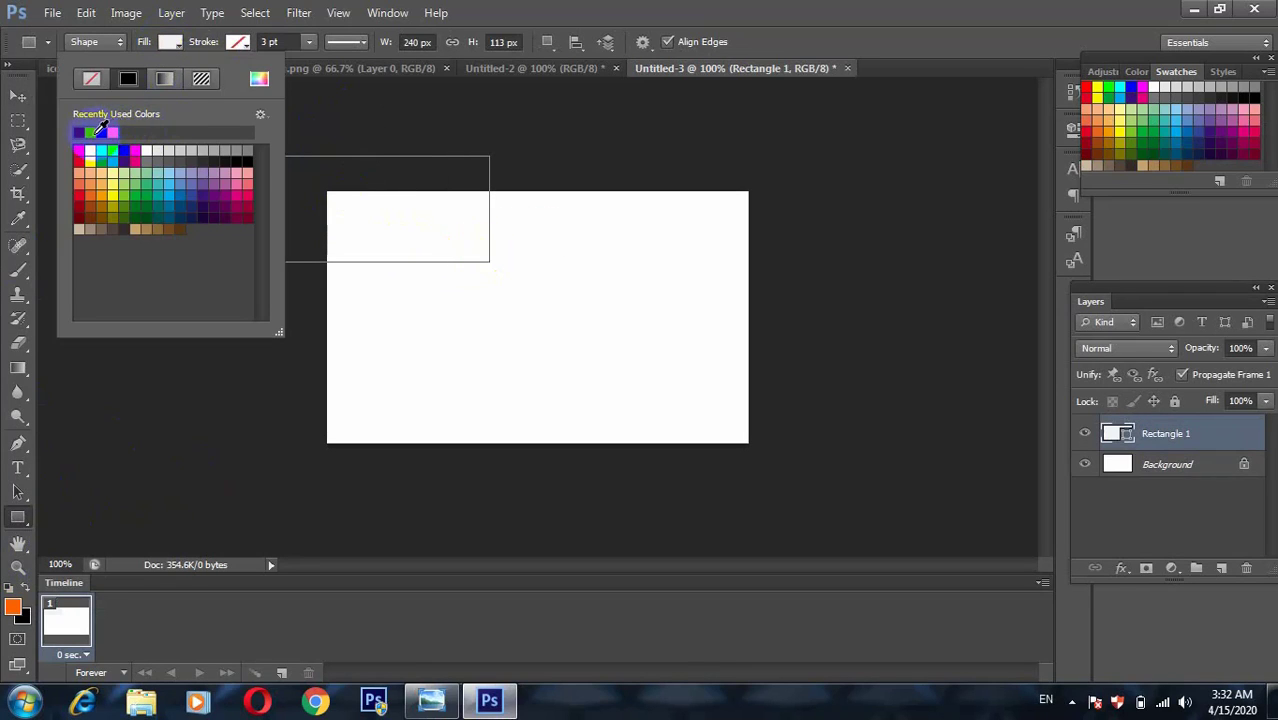
pyautogui.click(101, 131)
# Step: Tilt the blue rectangle into a slanted corner and nudge it upward, comparing with the reference
pyautogui.click(18, 96)
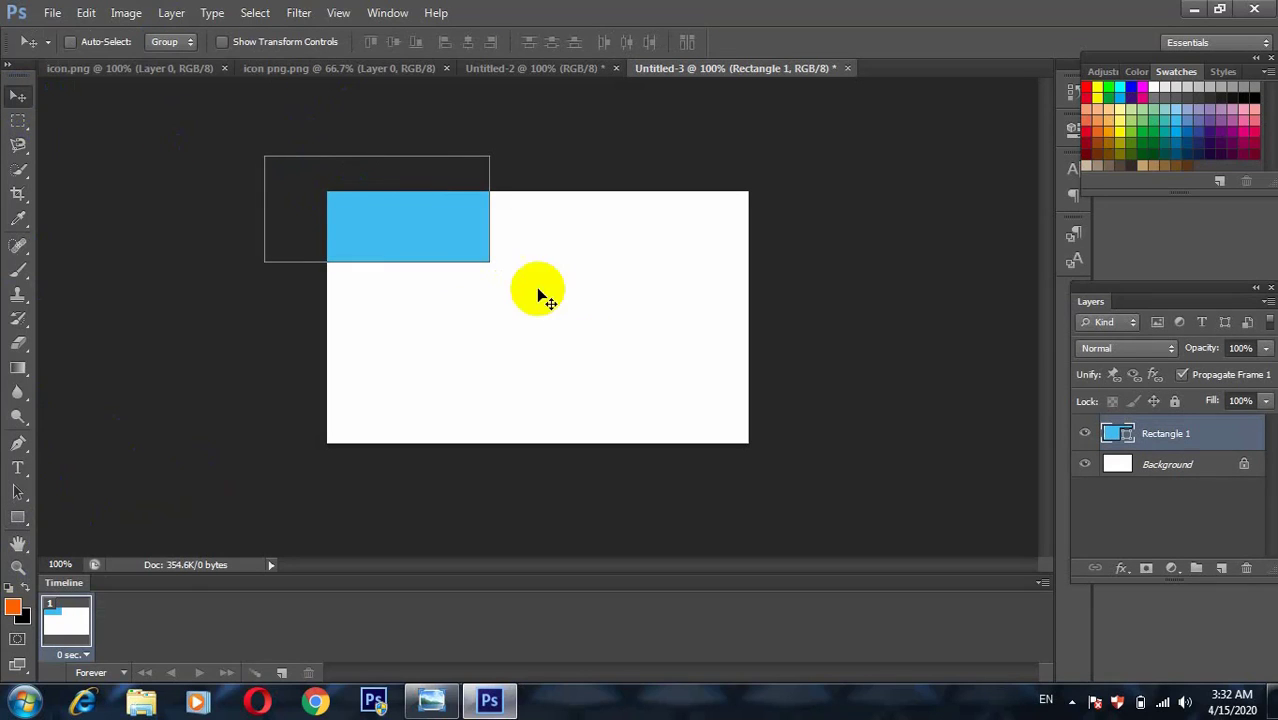
pyautogui.click(1240, 167)
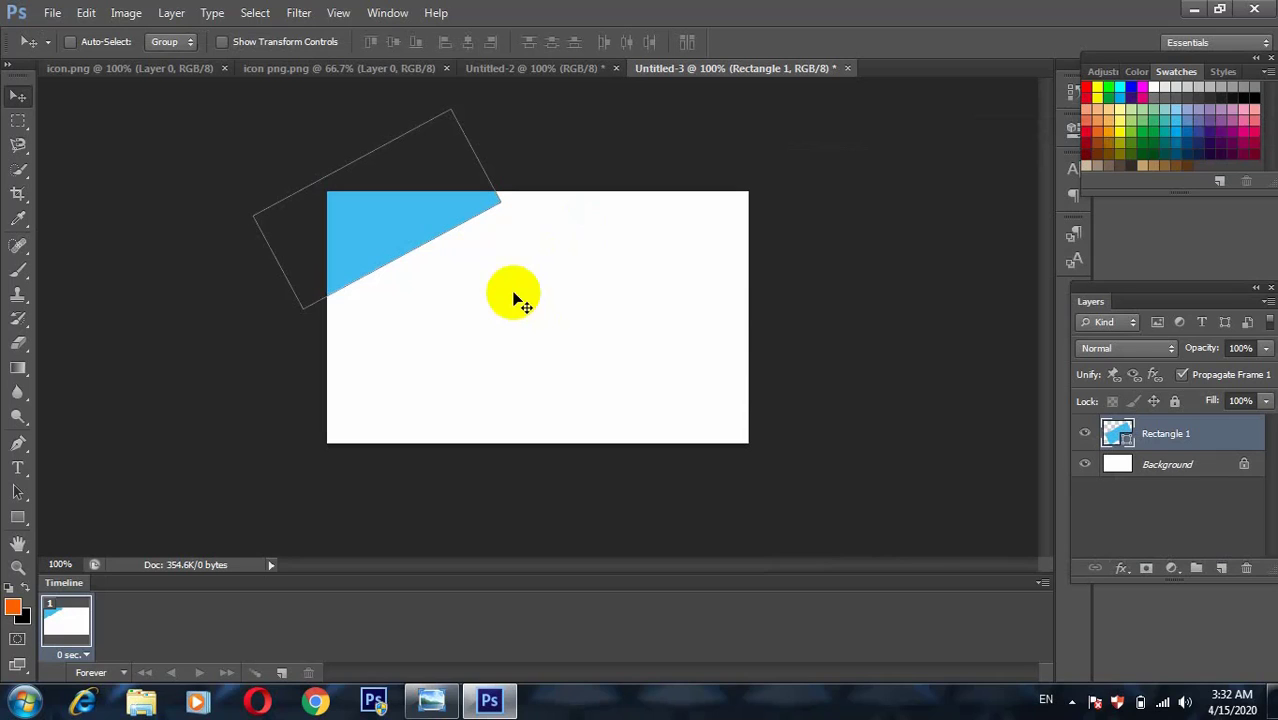
pyautogui.click(431, 700)
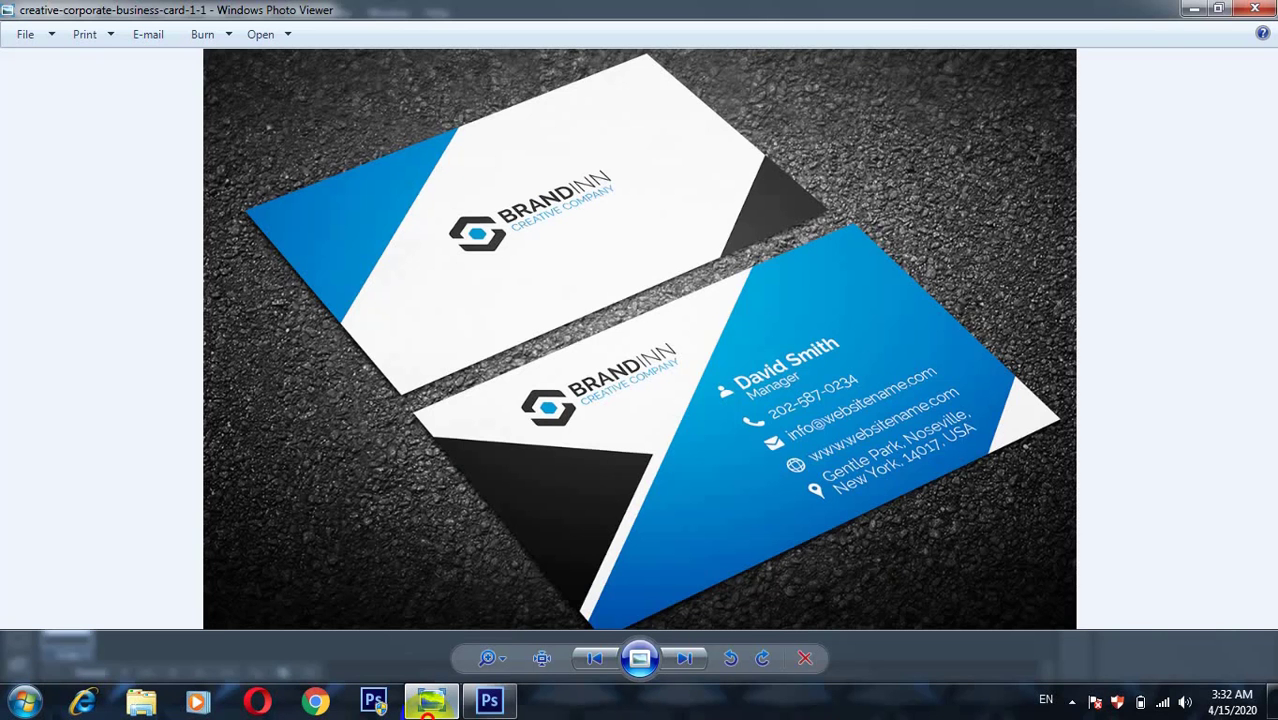
pyautogui.click(431, 700)
pyautogui.click(1202, 472)
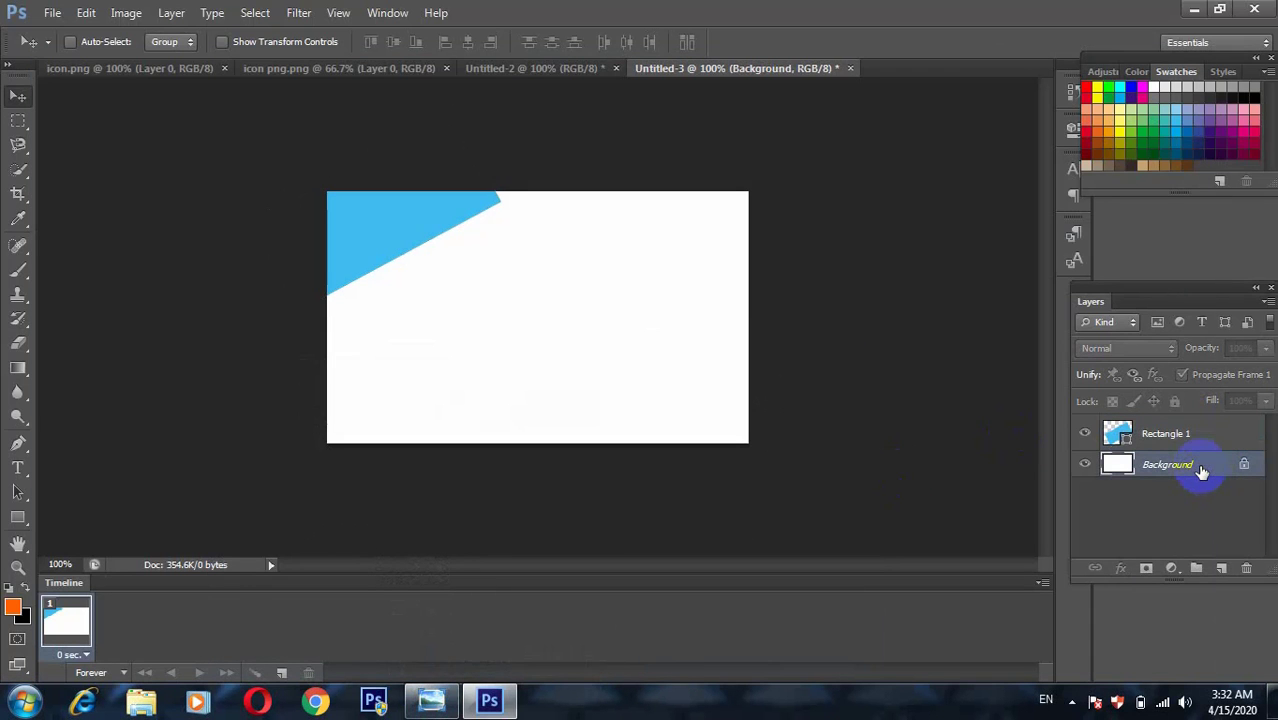
pyautogui.click(1196, 434)
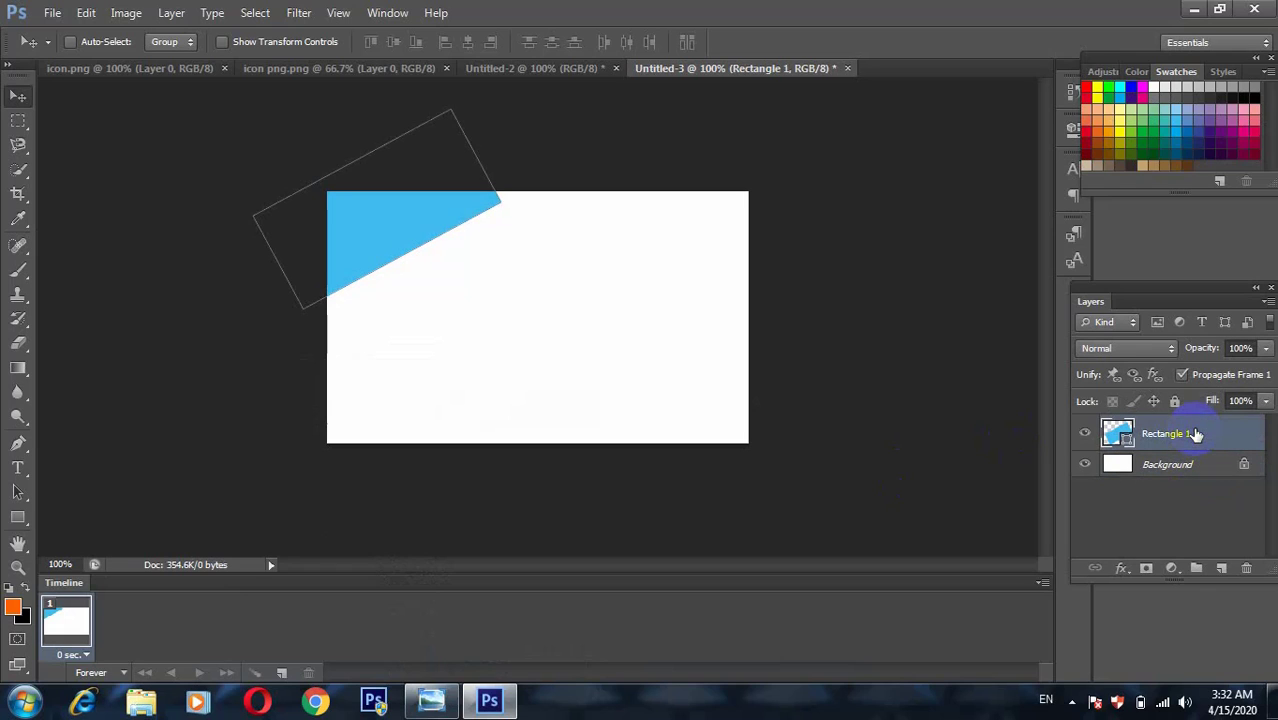
pyautogui.press('Up')
pyautogui.press('Up')
pyautogui.press('Up')
pyautogui.press('Up')
pyautogui.press('Up')
pyautogui.press('Up')
pyautogui.press('Up')
pyautogui.press('Up')
pyautogui.press('Up')
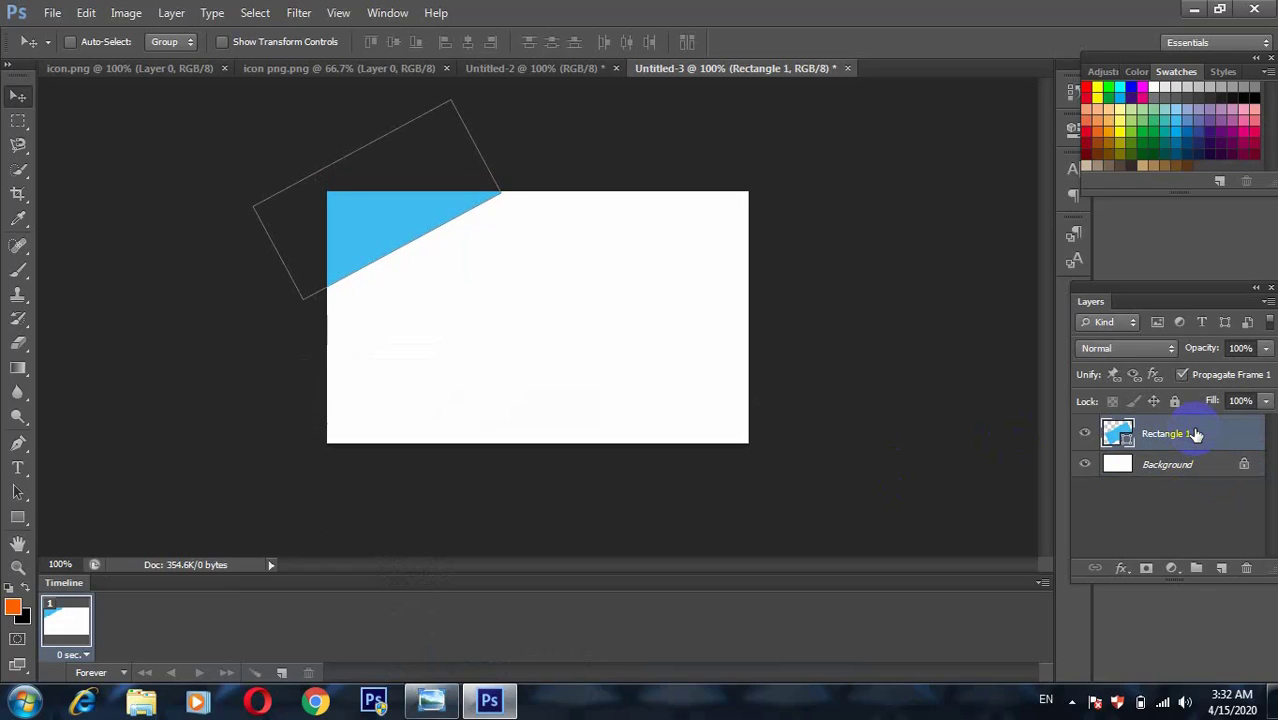
pyautogui.press('Up')
pyautogui.press('Up')
pyautogui.click(1188, 468)
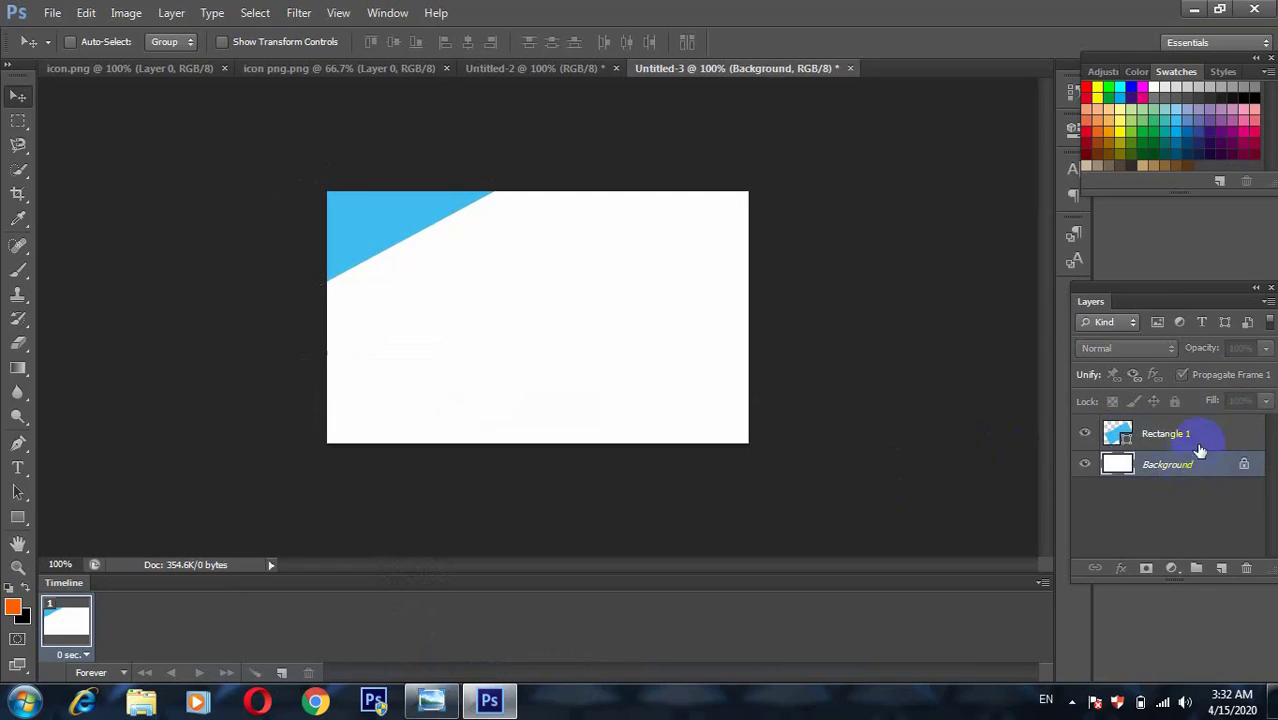
pyautogui.click(1200, 437)
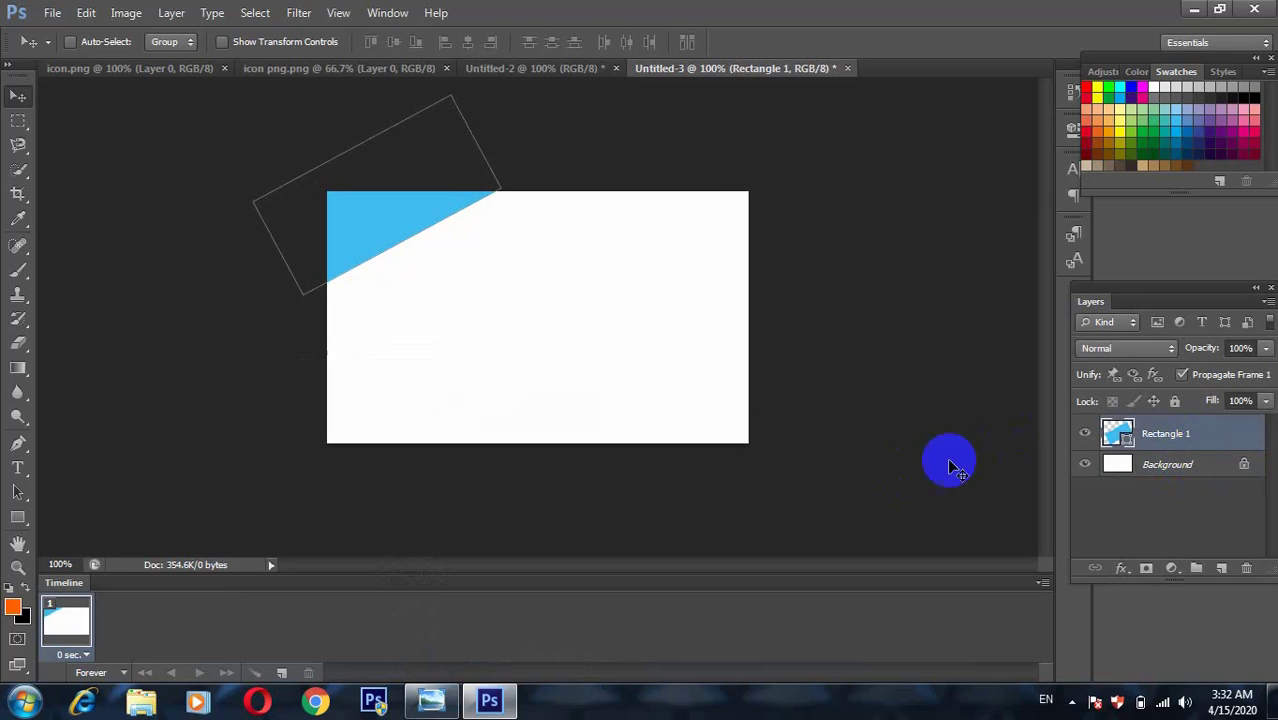
pyautogui.click(431, 700)
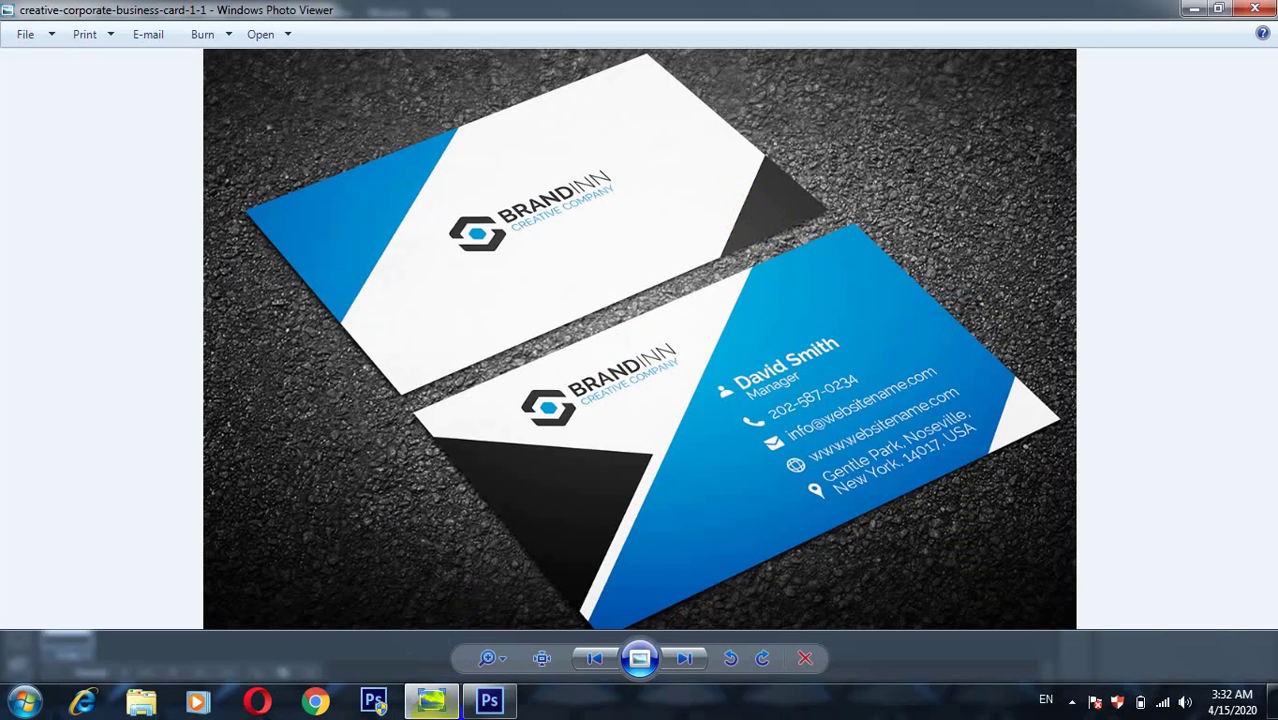
# Step: Draw a black-filled rectangle over the card back's bottom-right corner
pyautogui.click(489, 700)
pyautogui.click(18, 517)
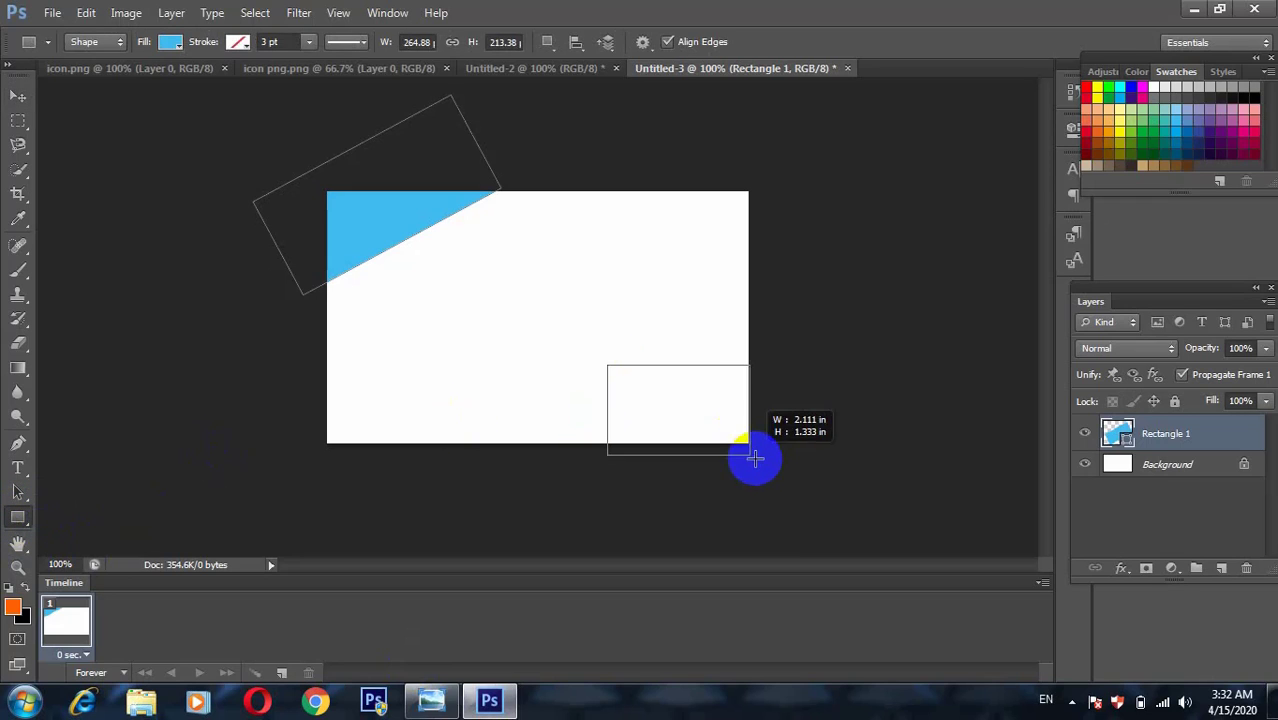
pyautogui.moveTo(607, 365); pyautogui.dragTo(790, 460)
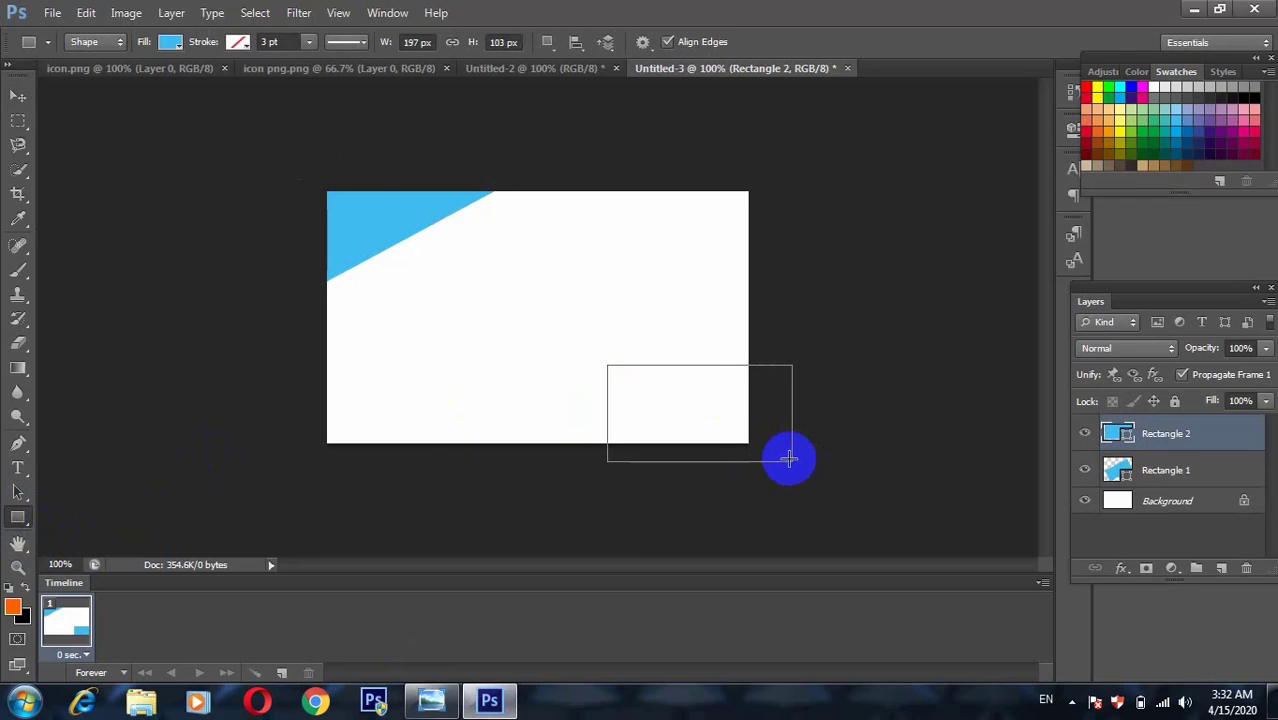
pyautogui.click(170, 42)
pyautogui.click(103, 133)
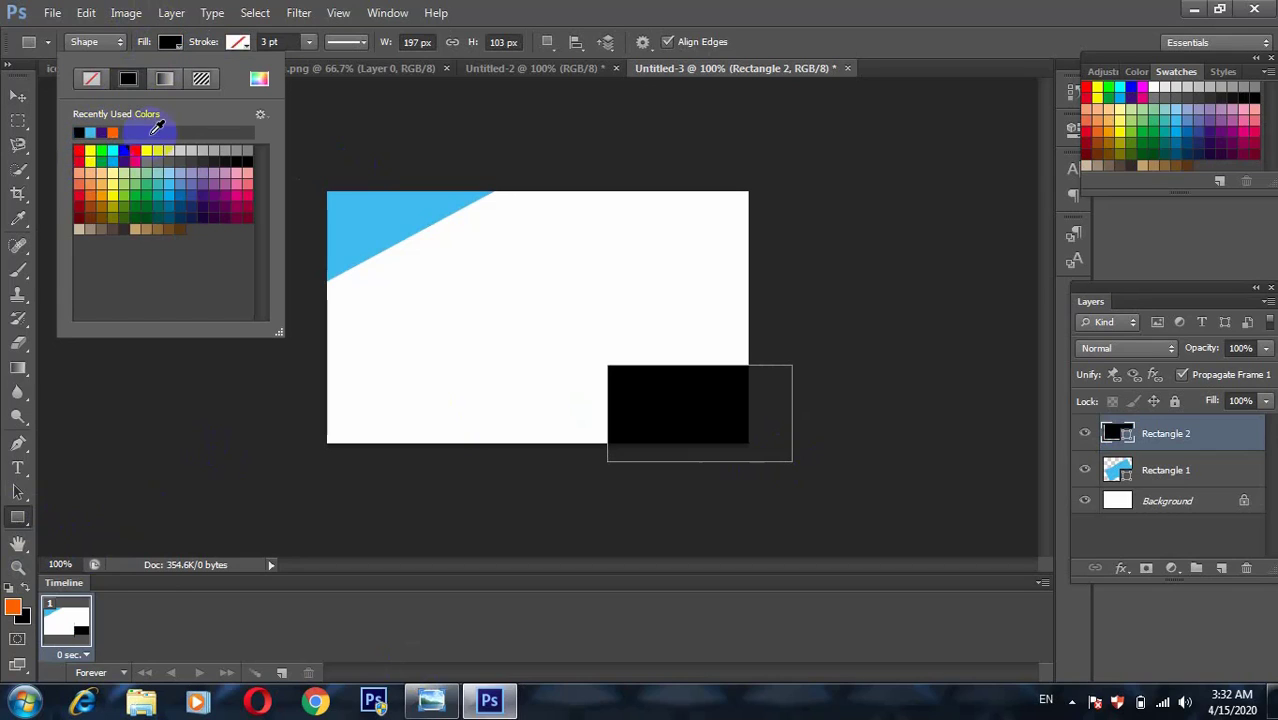
pyautogui.click(729, 420)
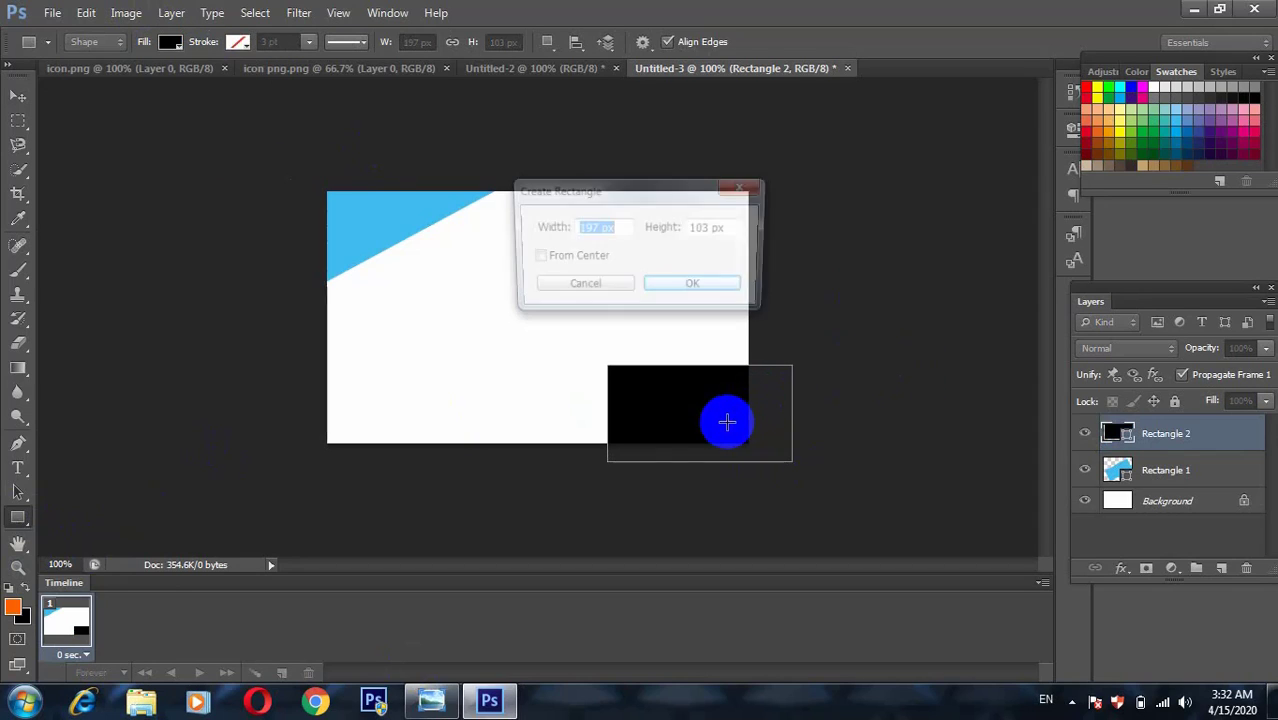
pyautogui.click(590, 288)
# Step: Rotate the black rectangle to about -33.7° into a diagonal corner and compare with the reference
pyautogui.hotkey('ctrl', 't')
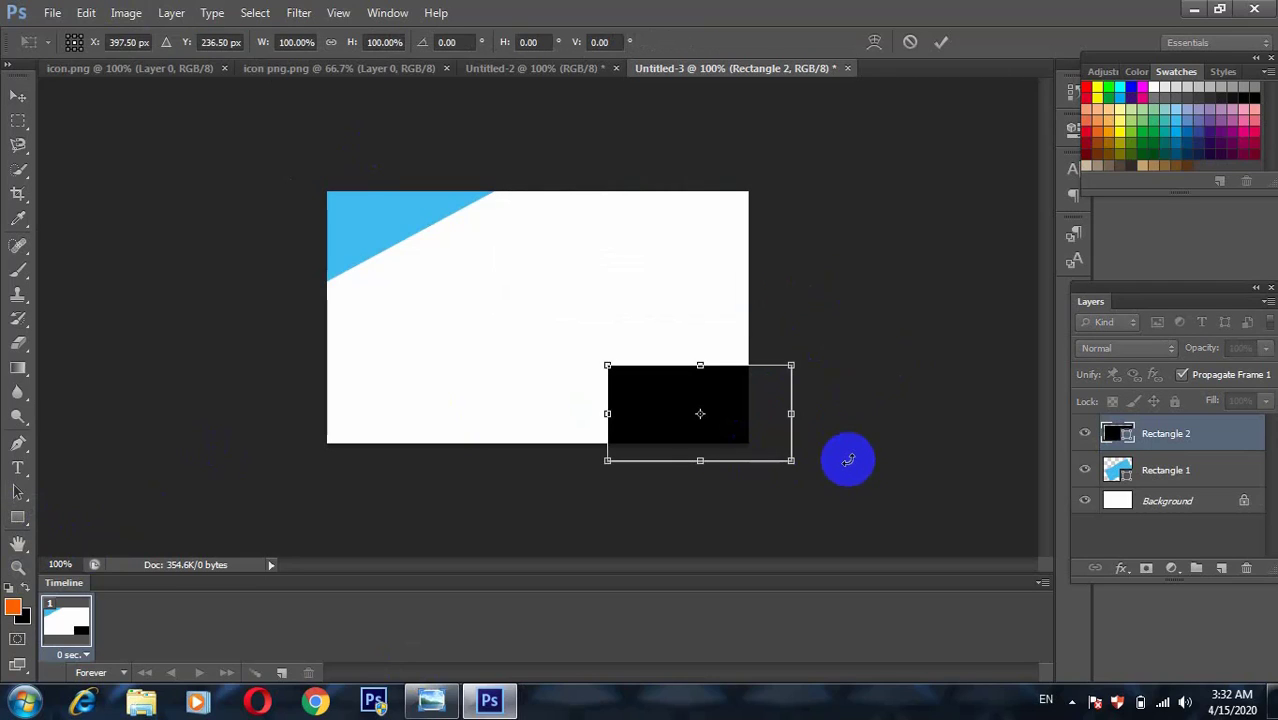
pyautogui.moveTo(844, 456)
pyautogui.mouseDown()
pyautogui.moveTo(853, 393)
pyautogui.moveTo(839, 354)
pyautogui.mouseUp()
pyautogui.press('Return')
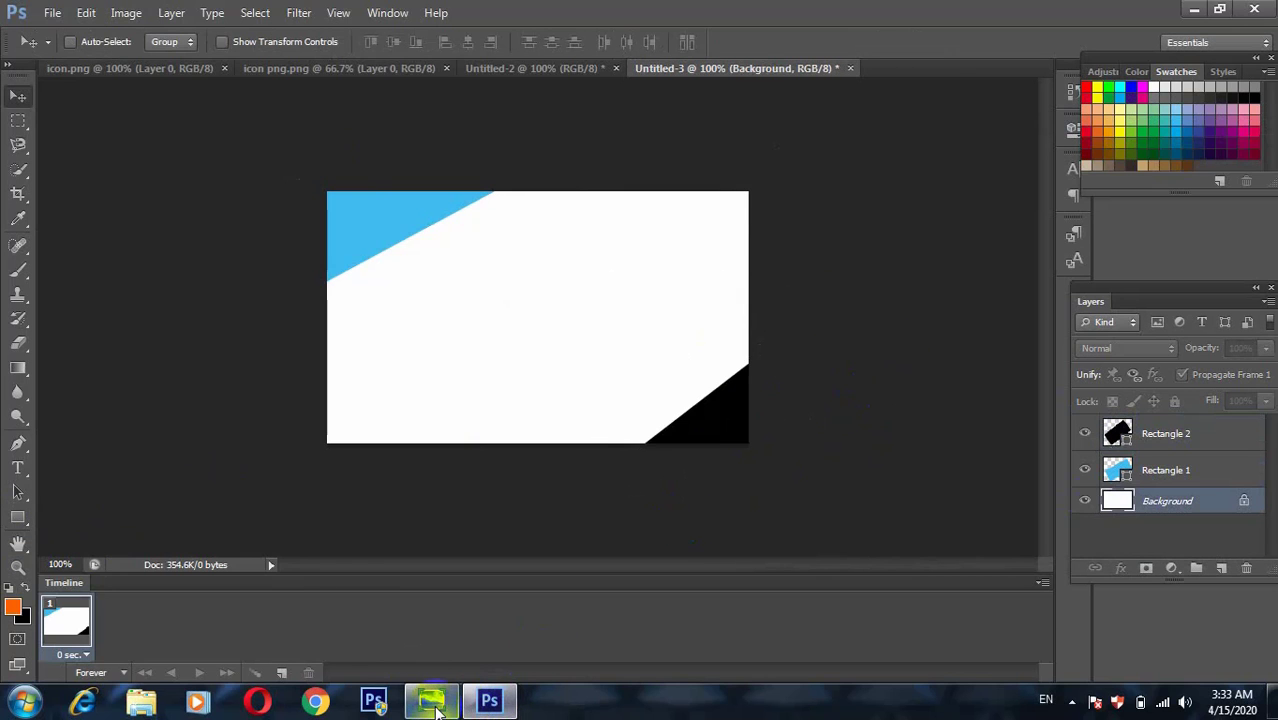
pyautogui.click(434, 708)
pyautogui.click(434, 708)
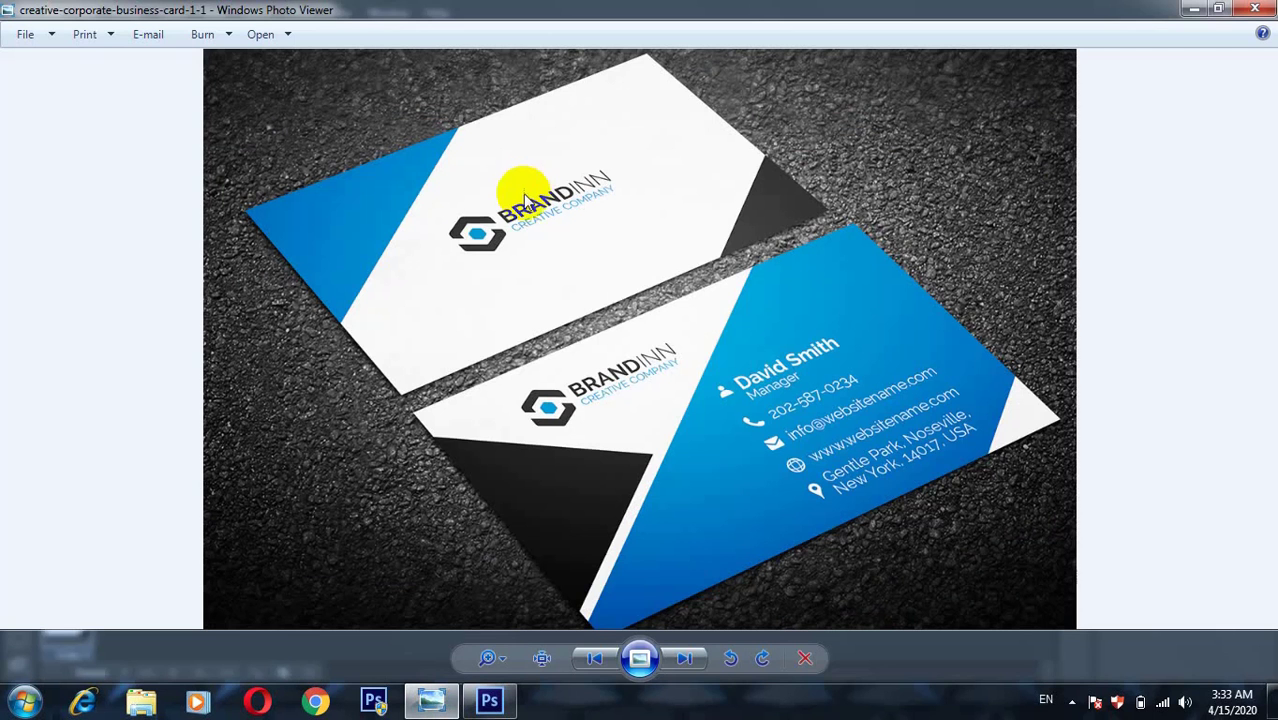
pyautogui.click(432, 700)
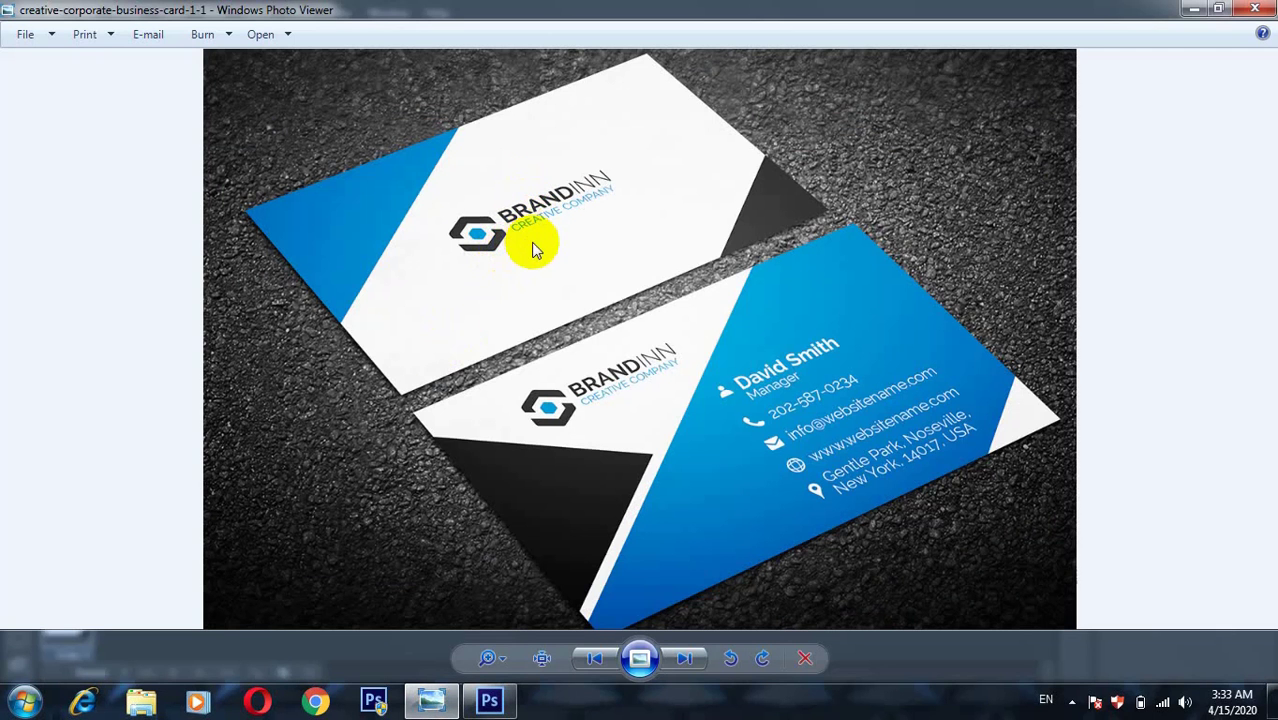
pyautogui.click(490, 702)
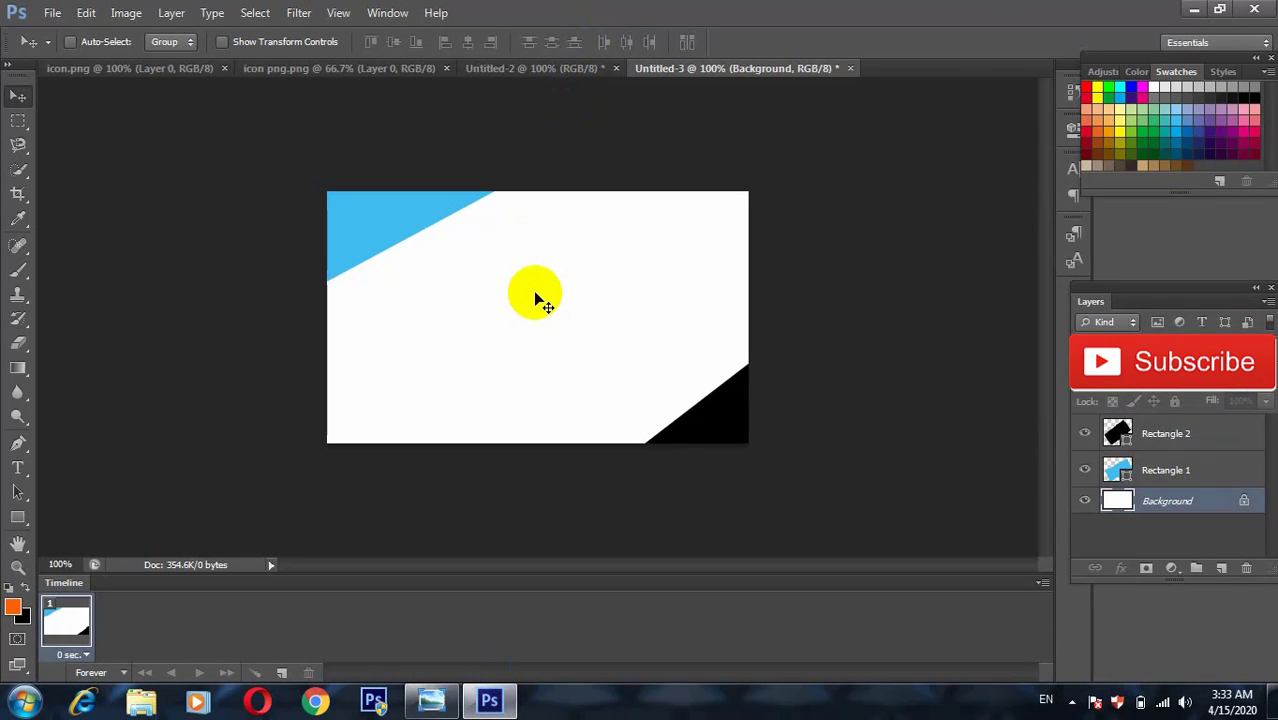
# Step: Switch to the front card Untitled-2 after checking the reference business card image
pyautogui.click(527, 72)
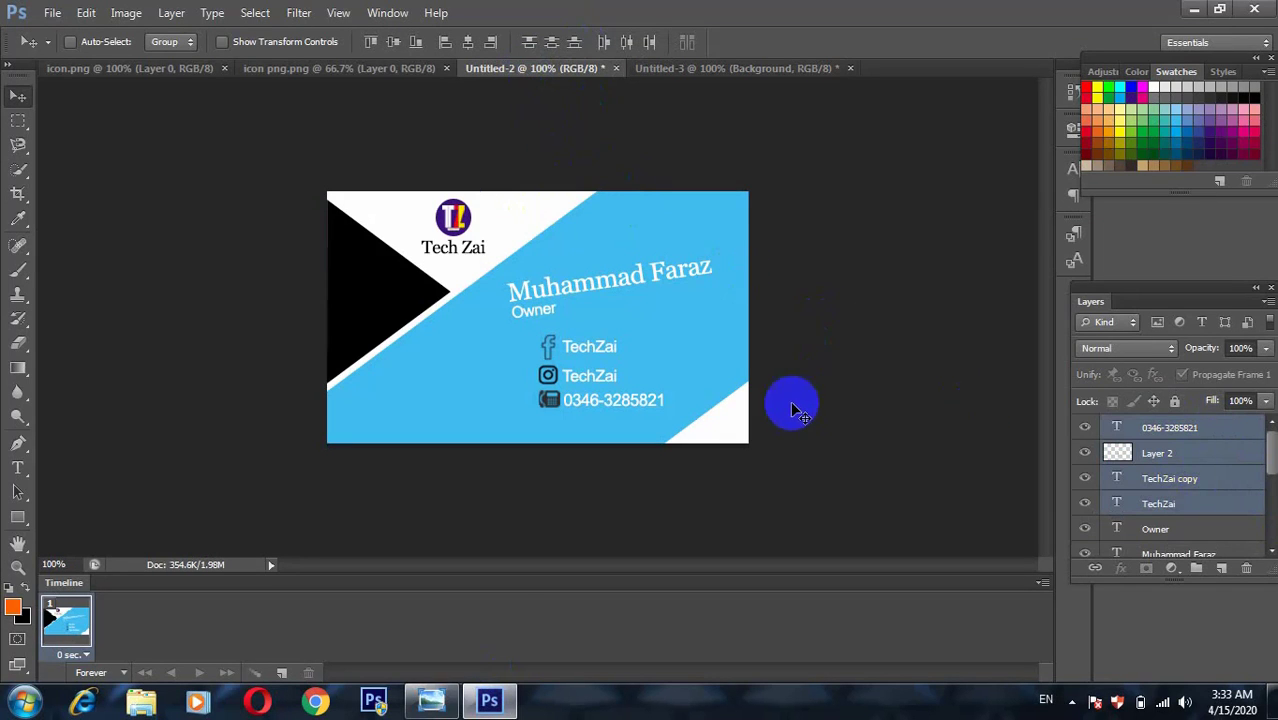
pyautogui.click(431, 700)
pyautogui.moveTo(490, 701)
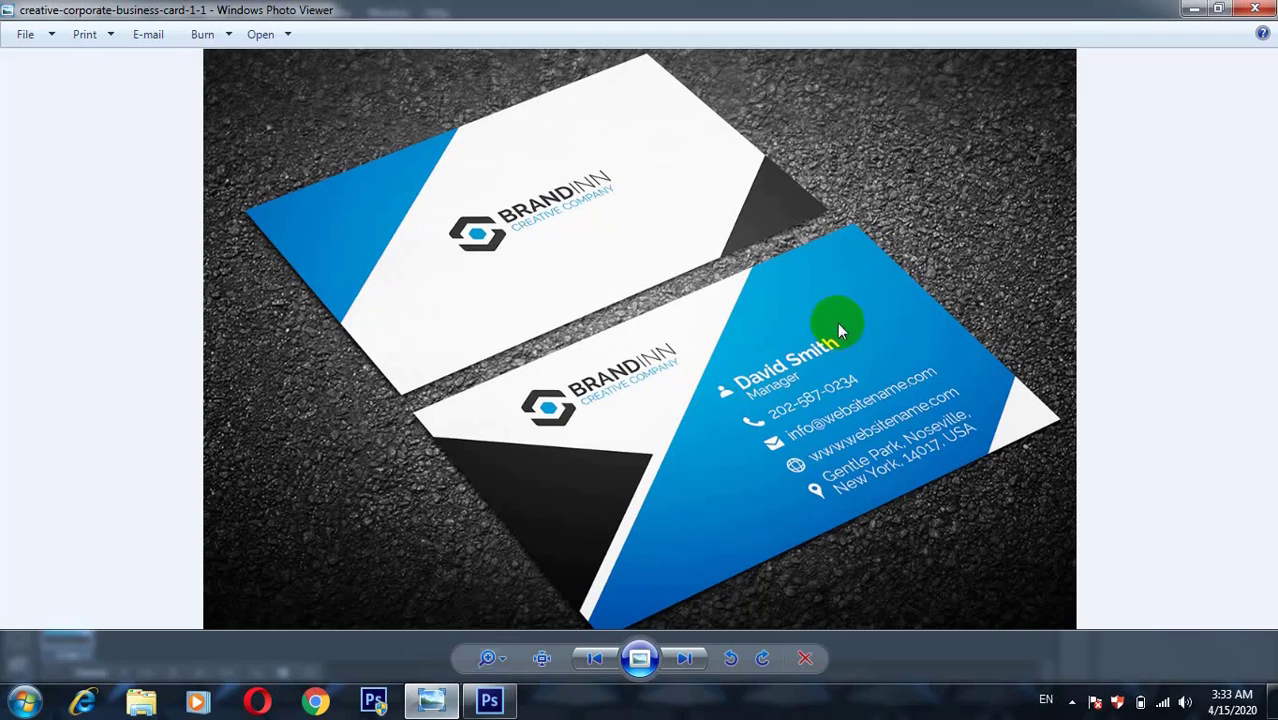
pyautogui.click(490, 703)
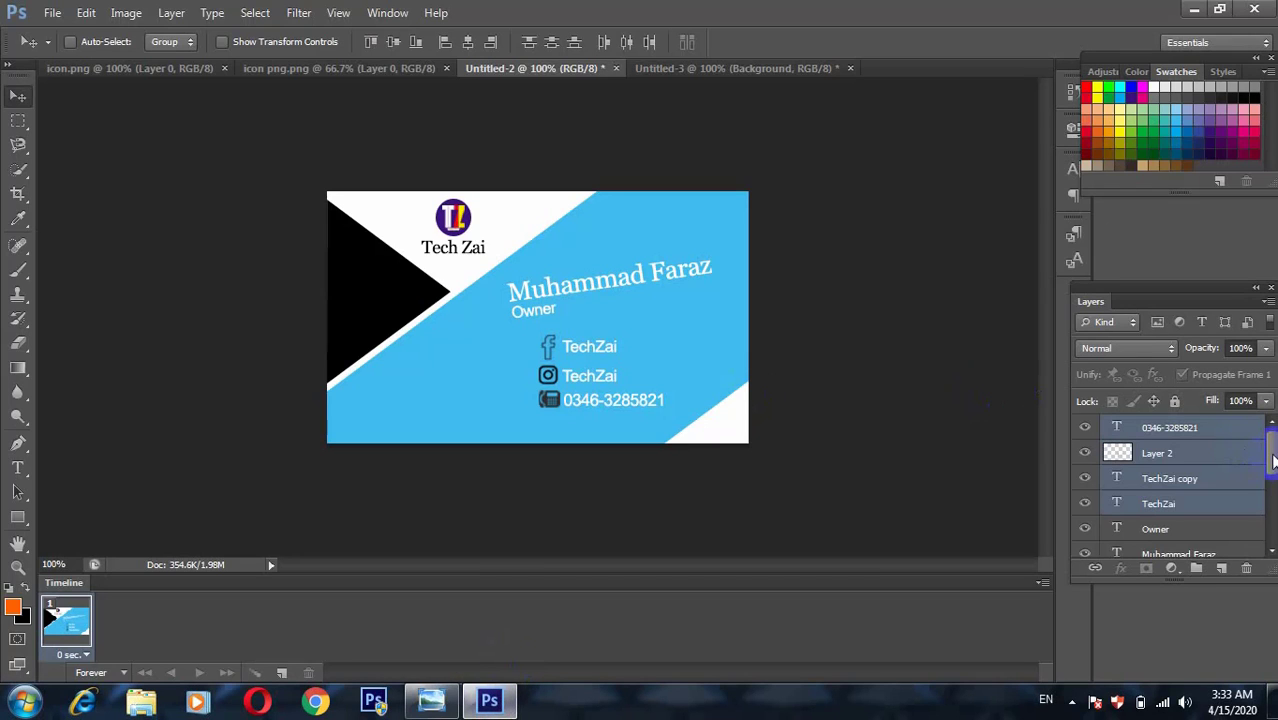
# Step: Select the Tech Zaiai, Ellipse 1 and Layer 1 layers and drag the logo onto Untitled-3
pyautogui.moveTo(1272, 460); pyautogui.dragTo(1270, 508)
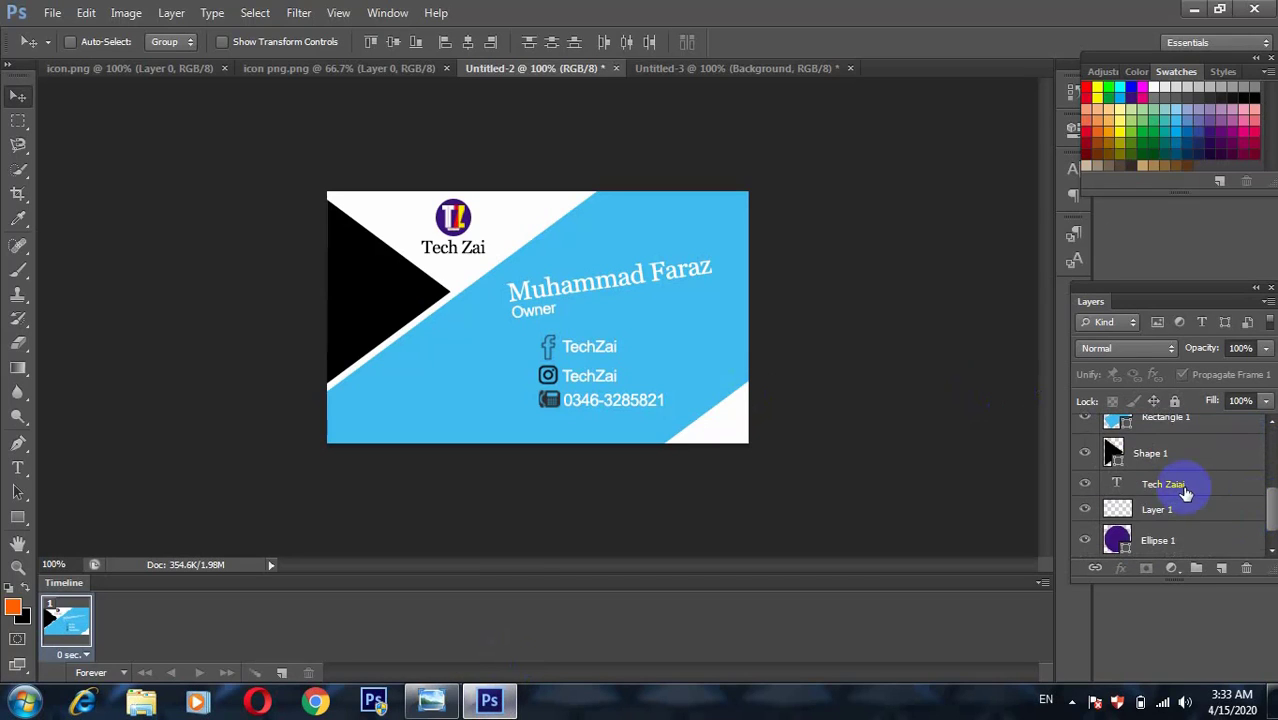
pyautogui.click(1176, 486)
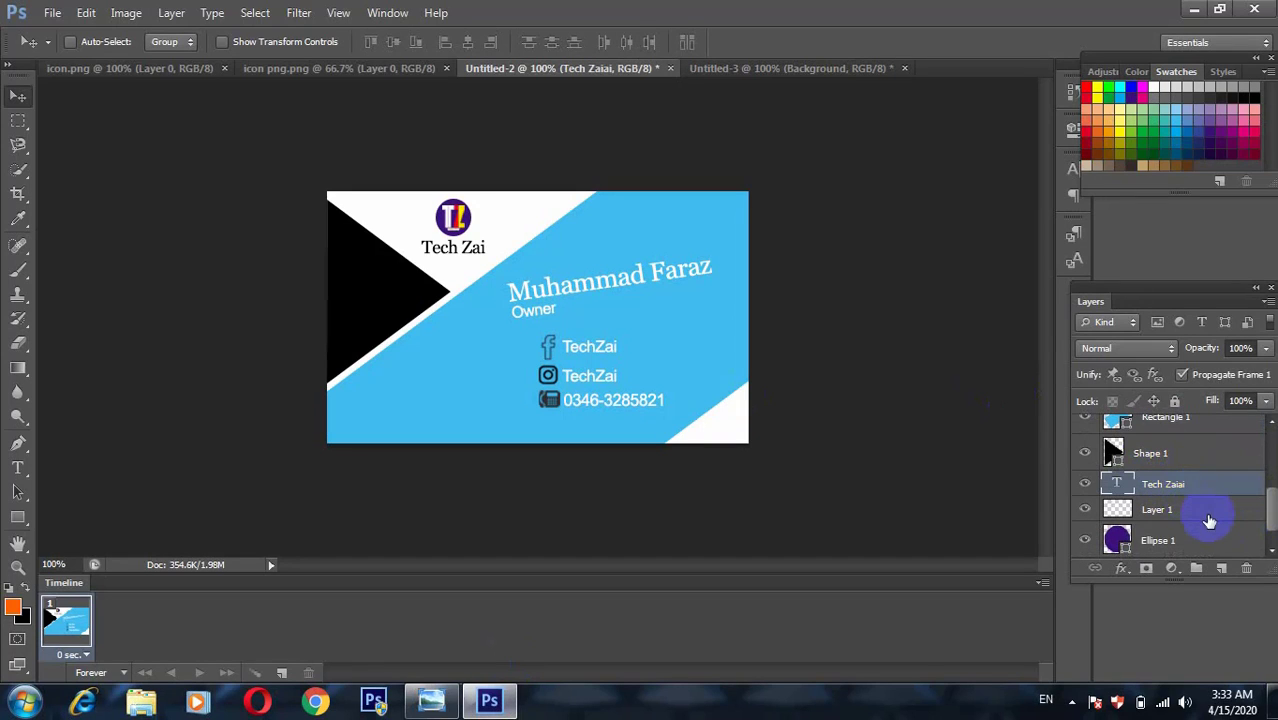
pyautogui.moveTo(1126, 502)
pyautogui.mouseDown()
pyautogui.moveTo(1206, 520)
pyautogui.moveTo(1215, 489)
pyautogui.moveTo(1204, 517)
pyautogui.mouseUp()
pyautogui.keyDown('ctrl'); pyautogui.click(1183, 545); pyautogui.keyUp('ctrl')
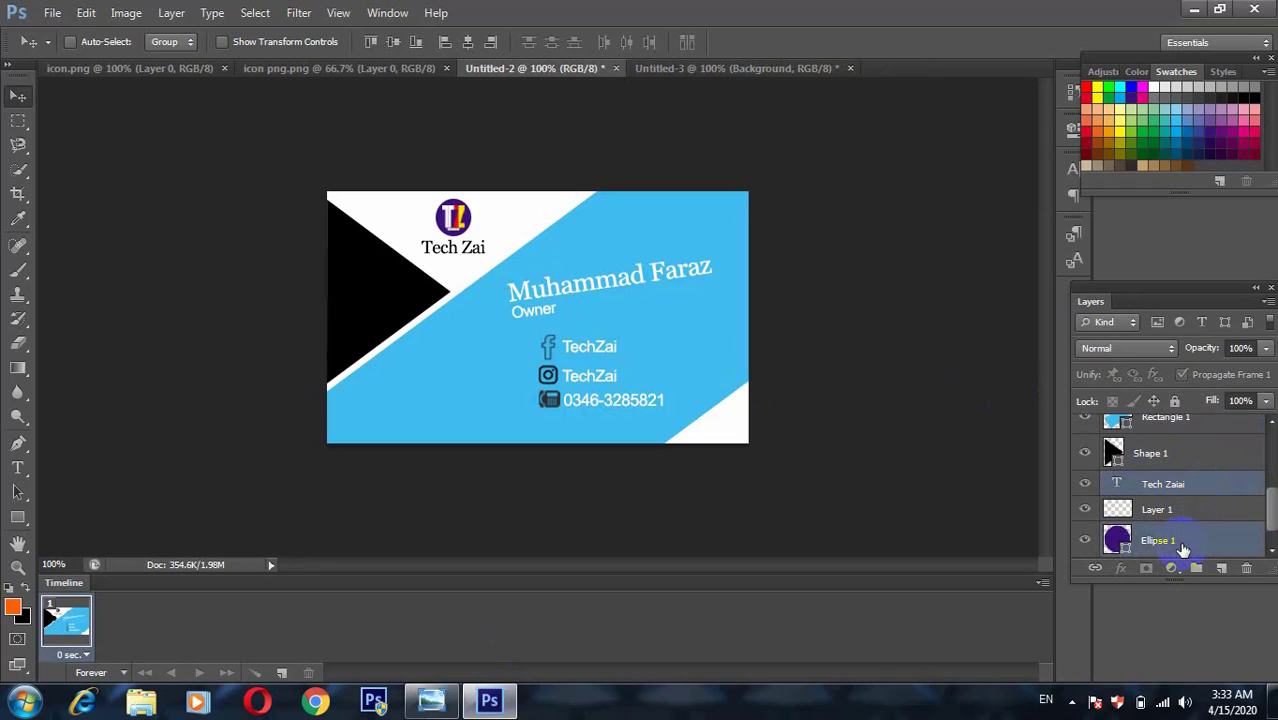
pyautogui.moveTo(1271, 515); pyautogui.dragTo(1271, 537)
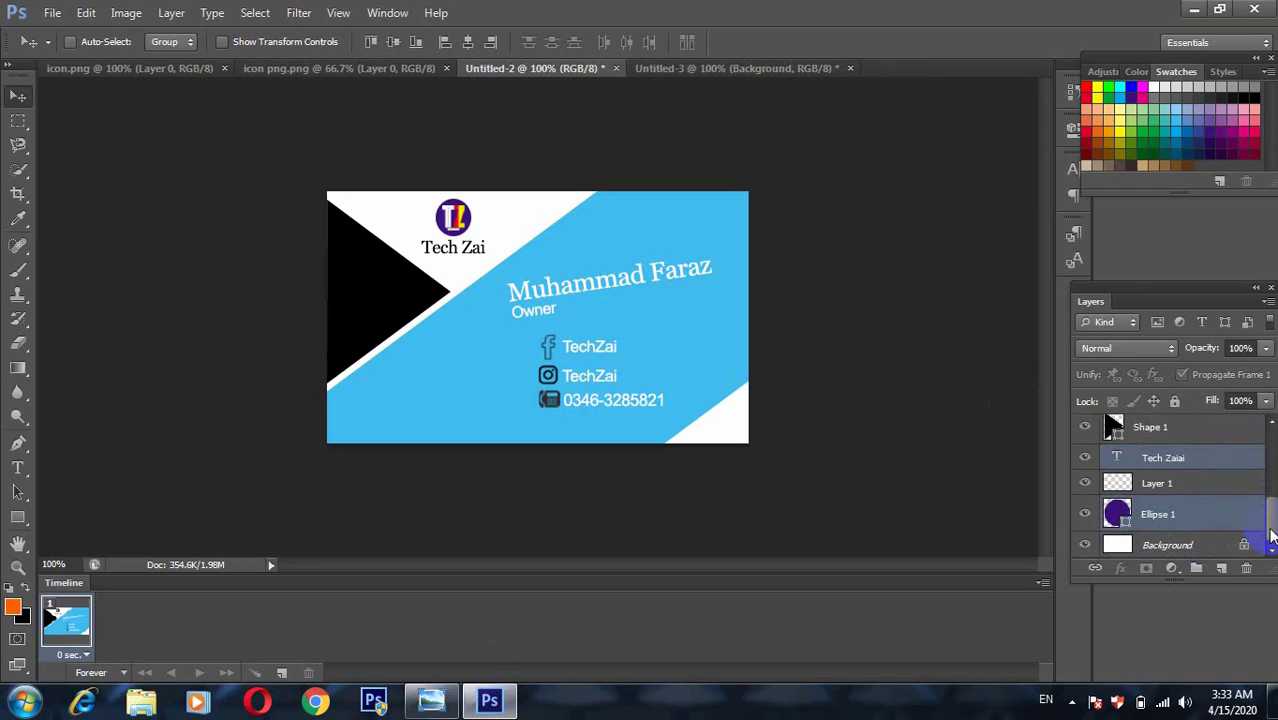
pyautogui.keyDown('ctrl'); pyautogui.click(1163, 484); pyautogui.keyUp('ctrl')
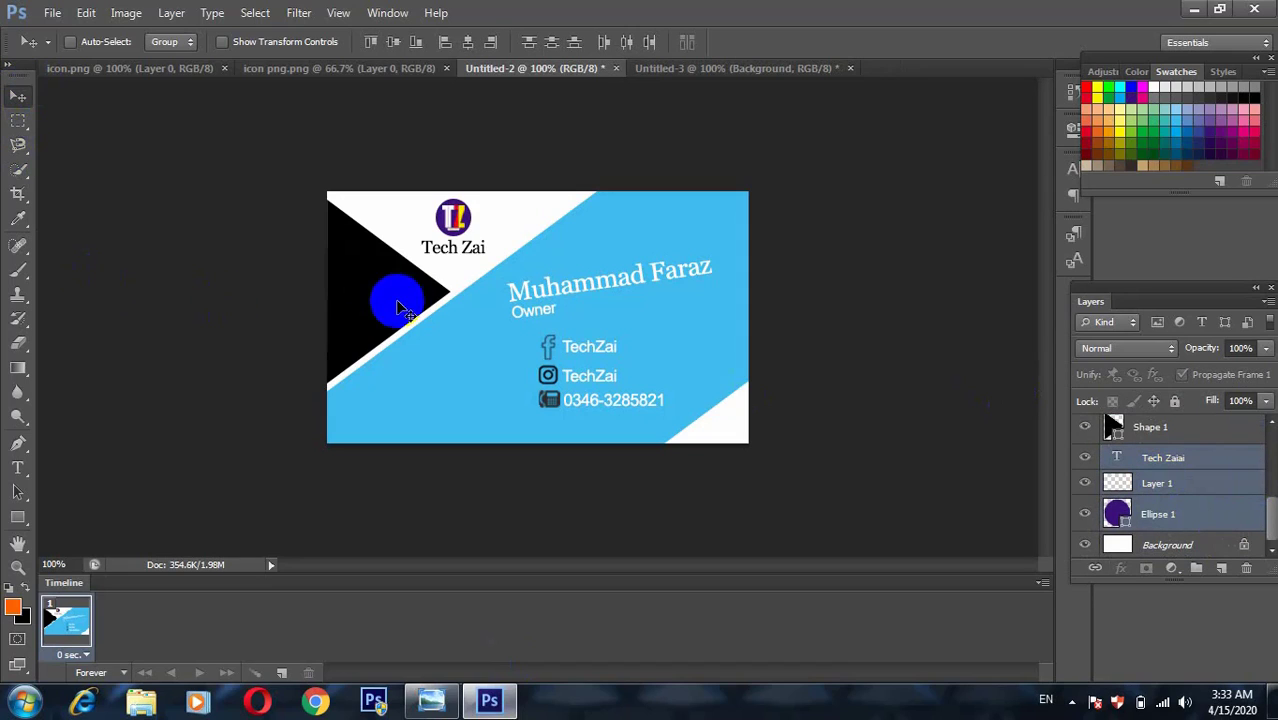
pyautogui.click(447, 222)
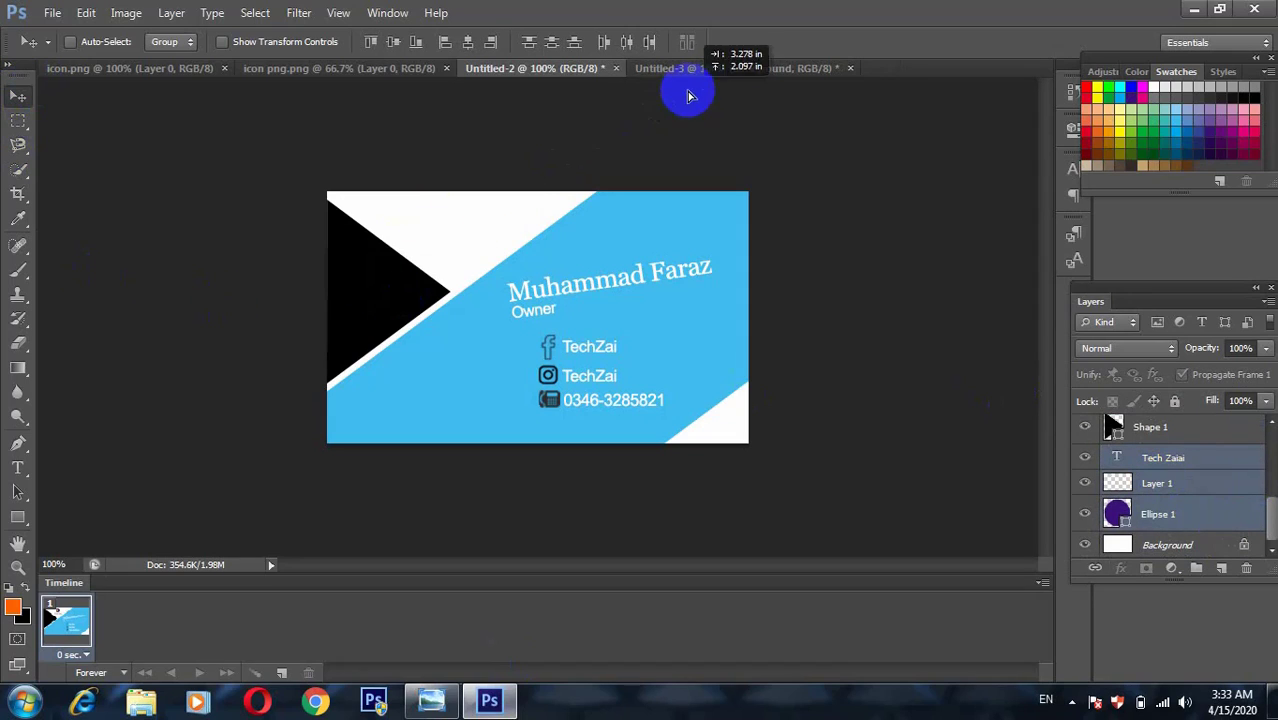
pyautogui.moveTo(447, 222)
pyautogui.mouseDown()
pyautogui.moveTo(688, 75)
pyautogui.moveTo(531, 288)
pyautogui.mouseUp()
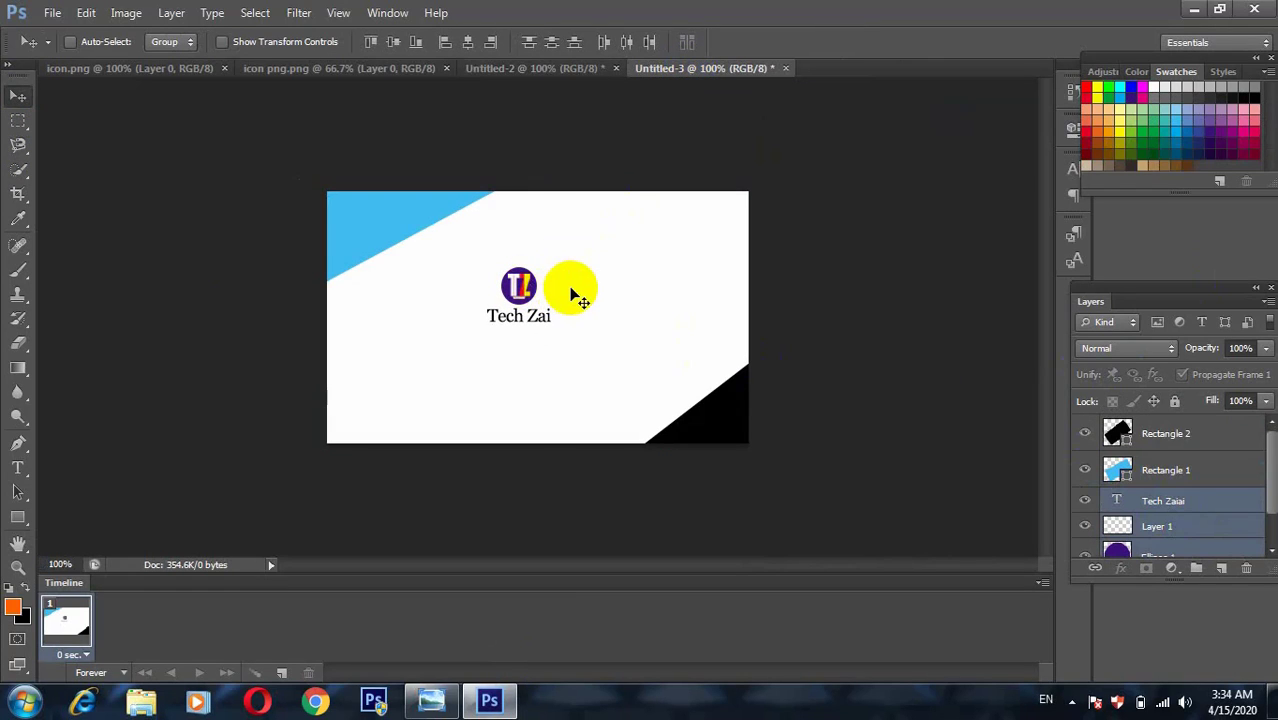
# Step: Scale the Tech Zai logo to about 140%, centre it on the card back, and zoom out
pyautogui.hotkey('ctrl', 't')
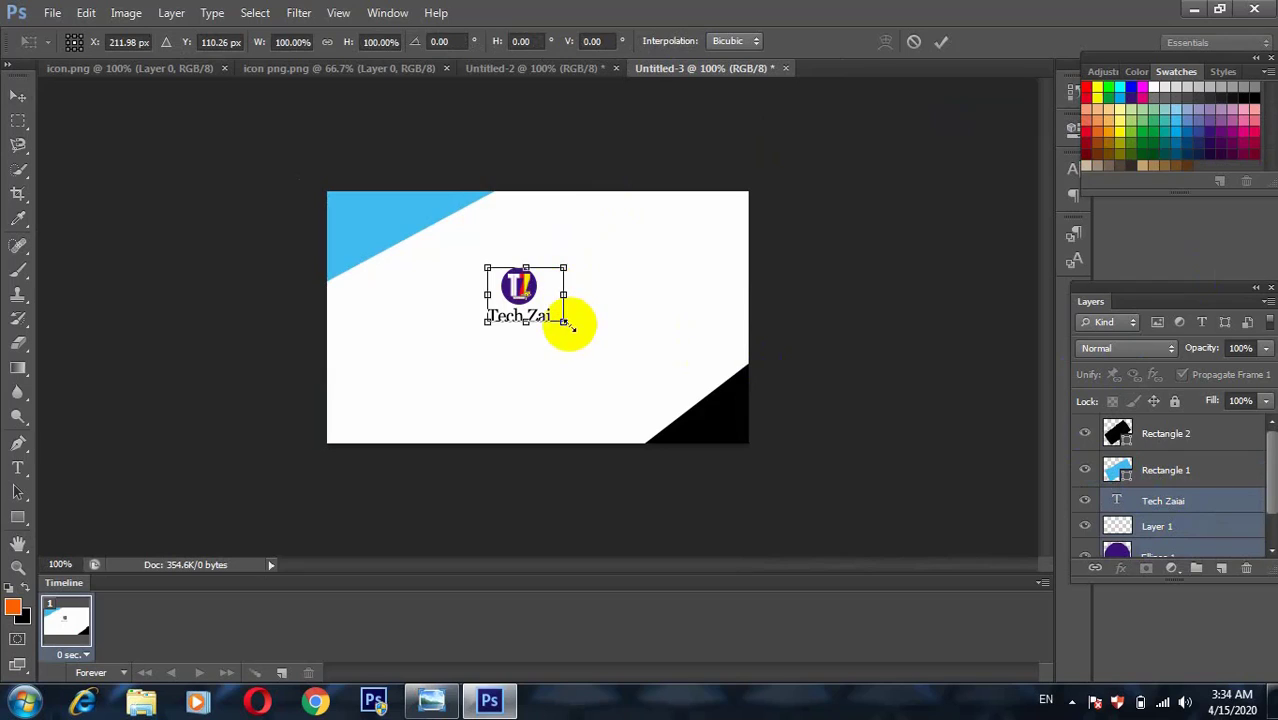
pyautogui.moveTo(564, 322); pyautogui.dragTo(597, 346)
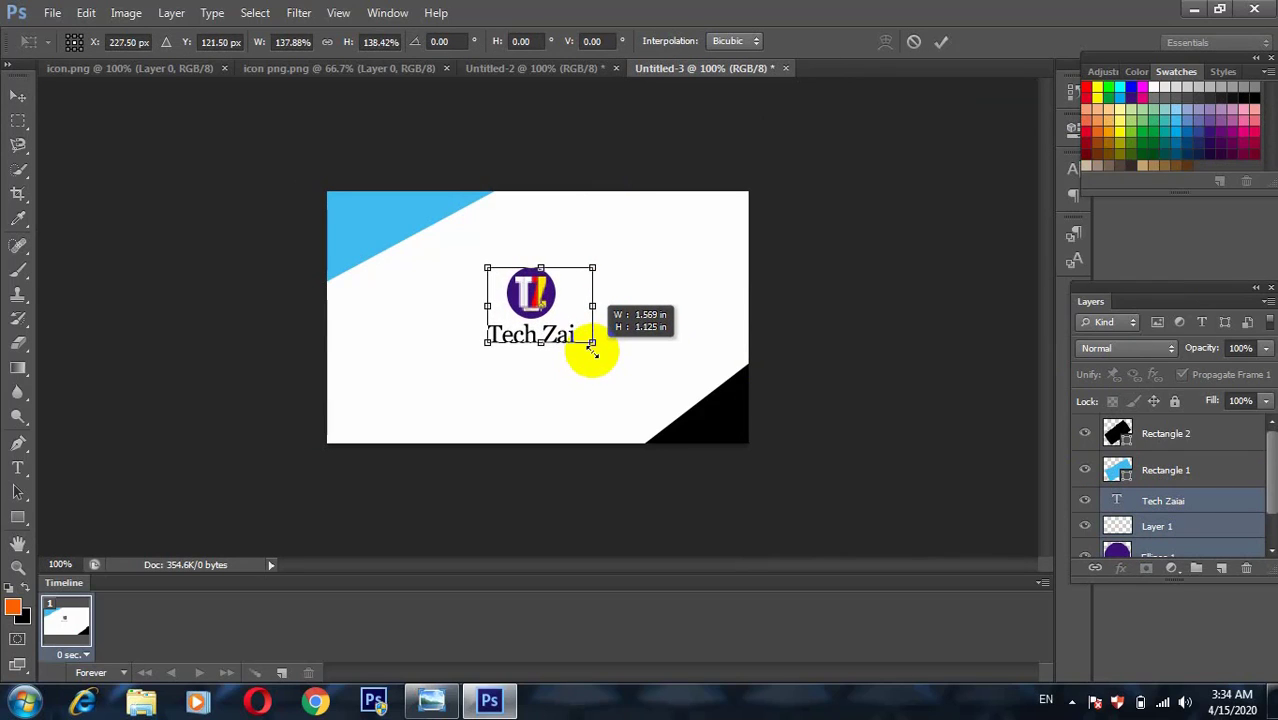
pyautogui.press('Return')
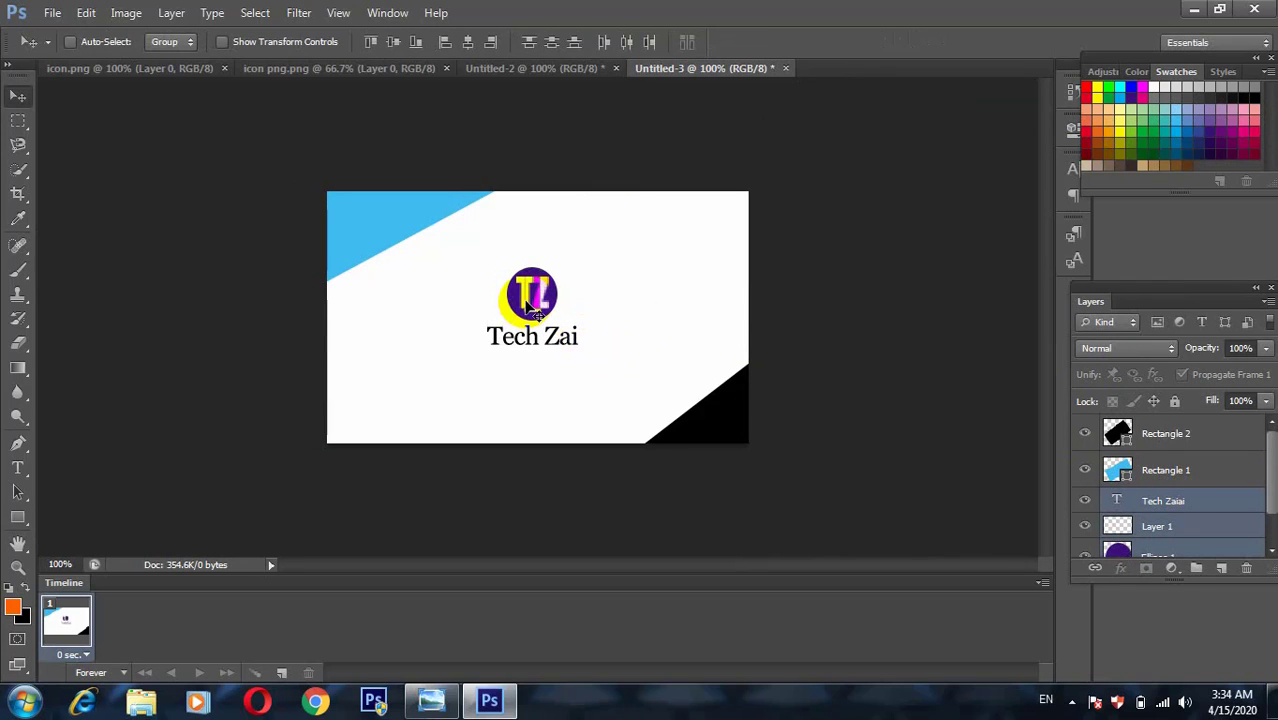
pyautogui.moveTo(515, 296); pyautogui.dragTo(515, 300)
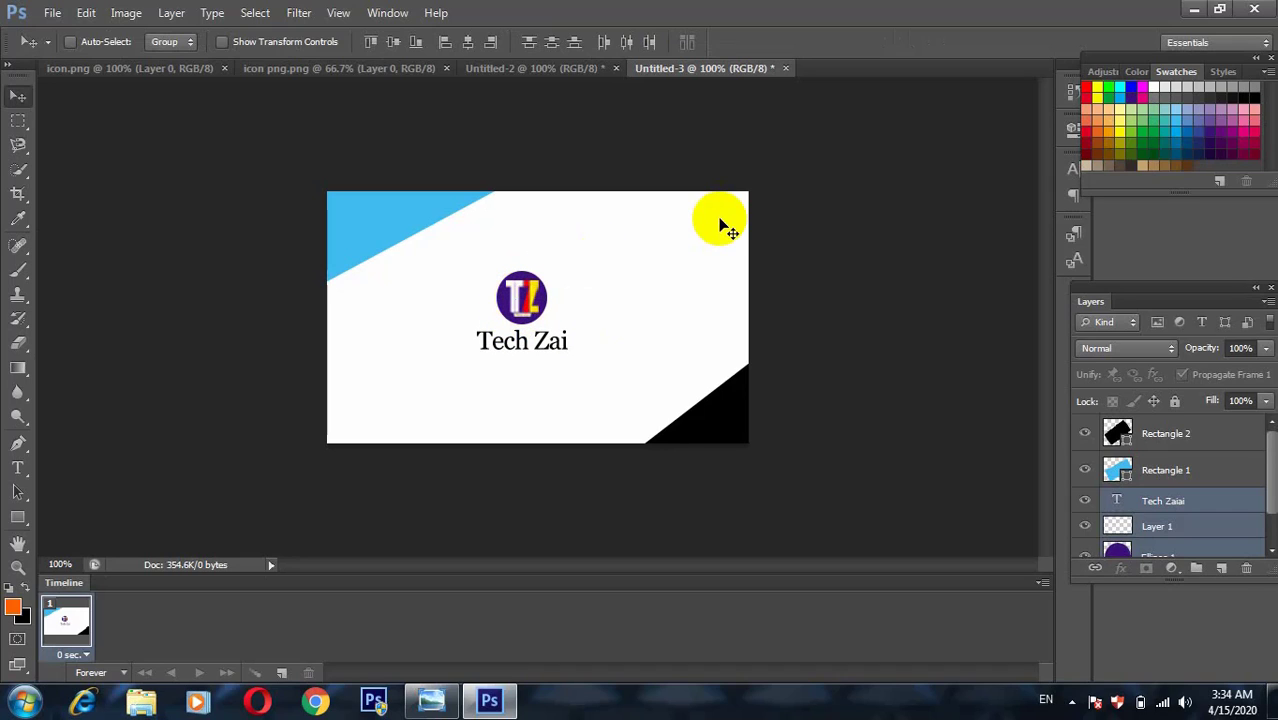
pyautogui.hotkey('ctrl', '-')
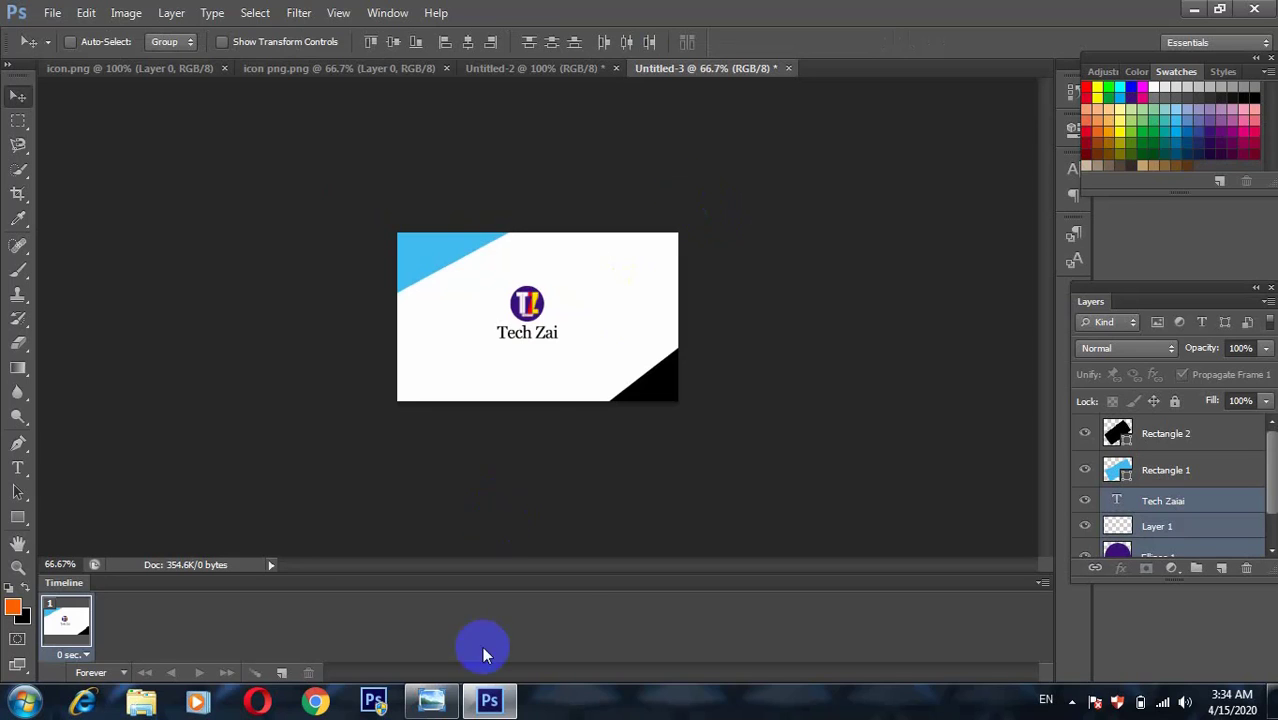
# Step: Compare with the reference business card, then go back to the Untitled-2 front card
pyautogui.click(431, 700)
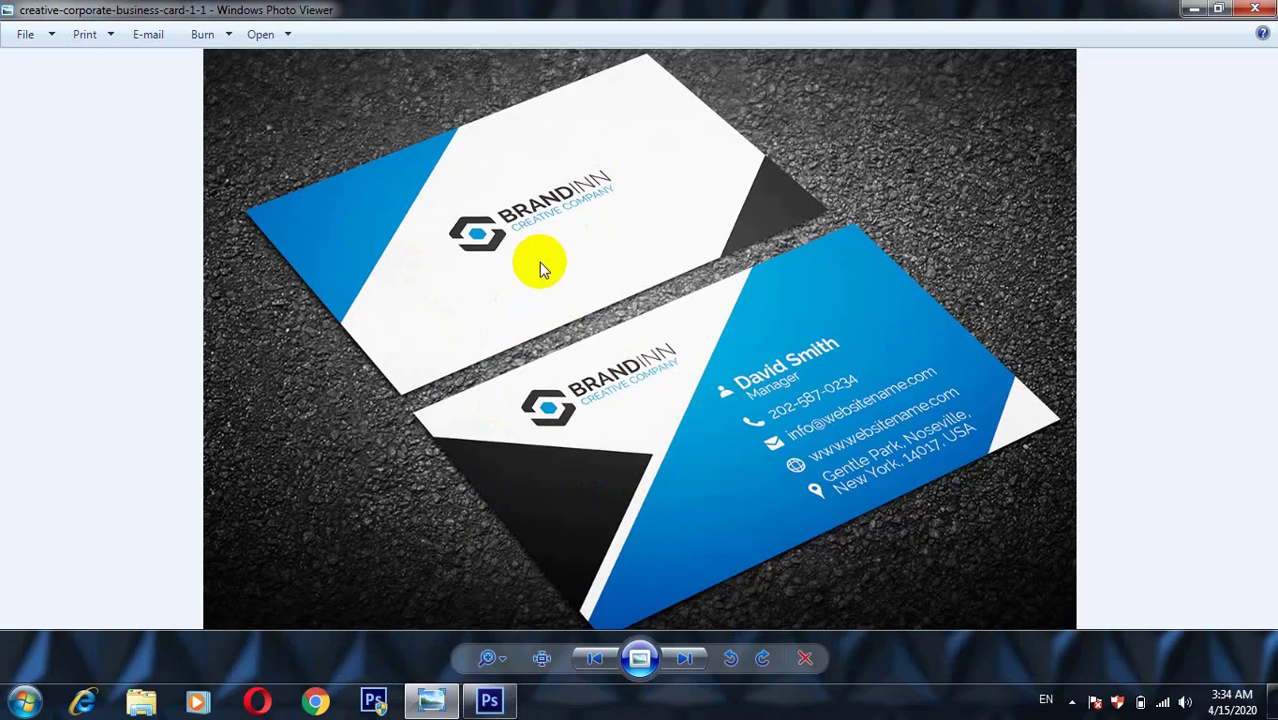
pyautogui.click(718, 408)
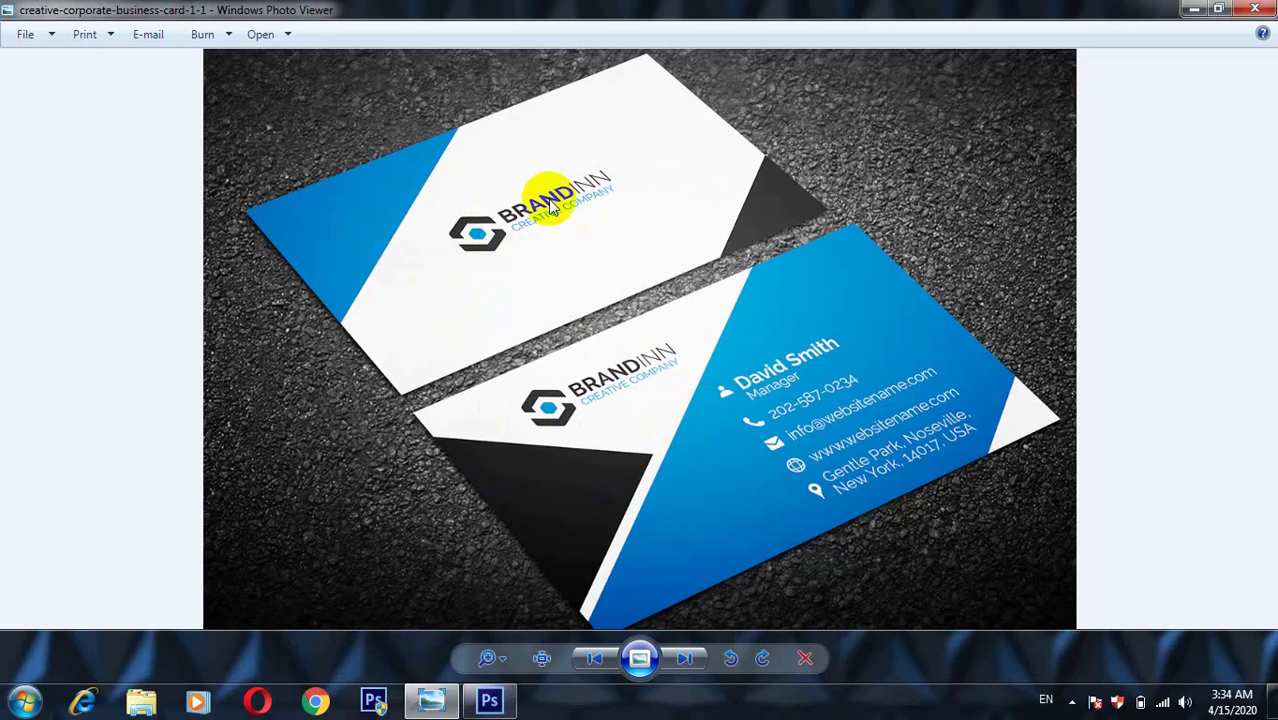
pyautogui.click(679, 457)
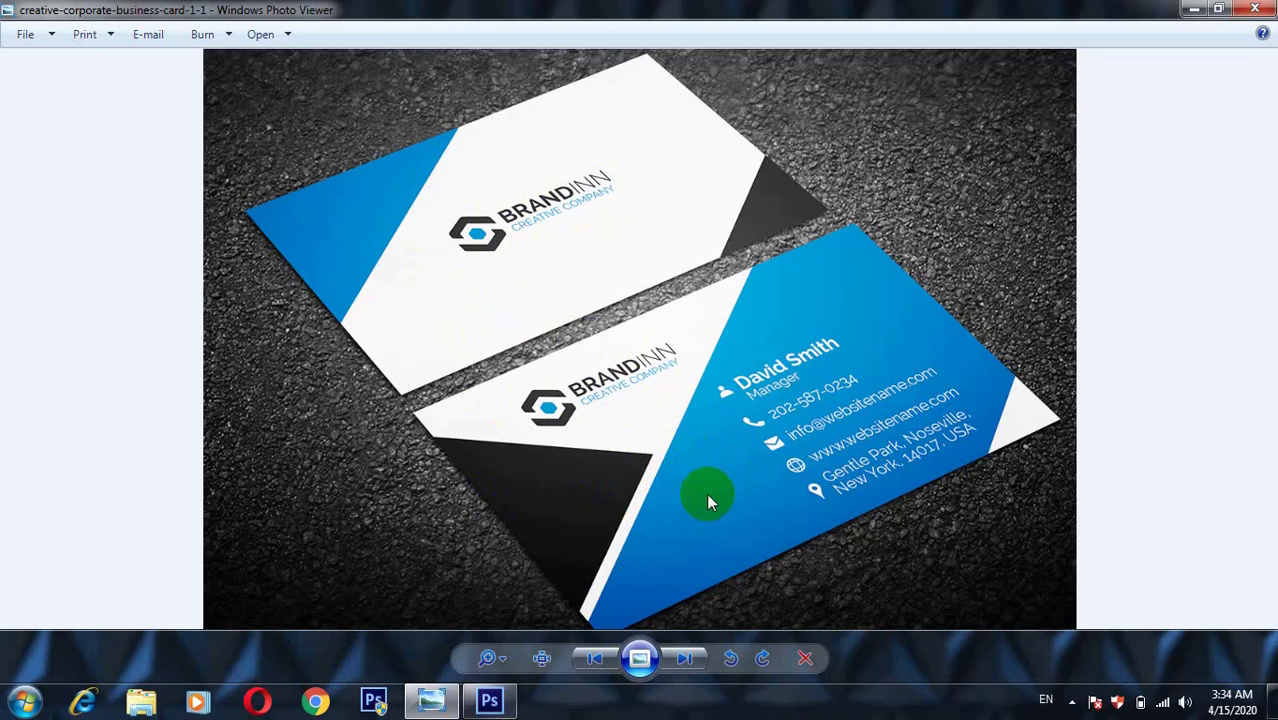
pyautogui.click(490, 702)
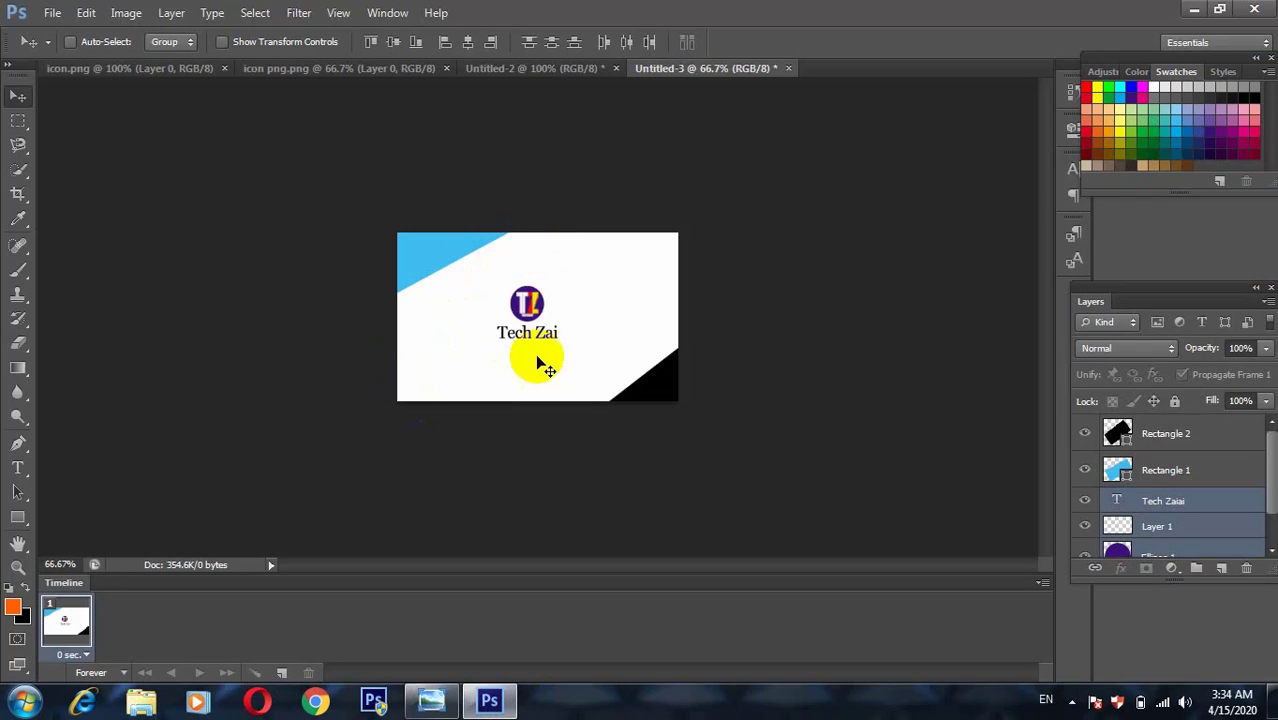
pyautogui.click(558, 70)
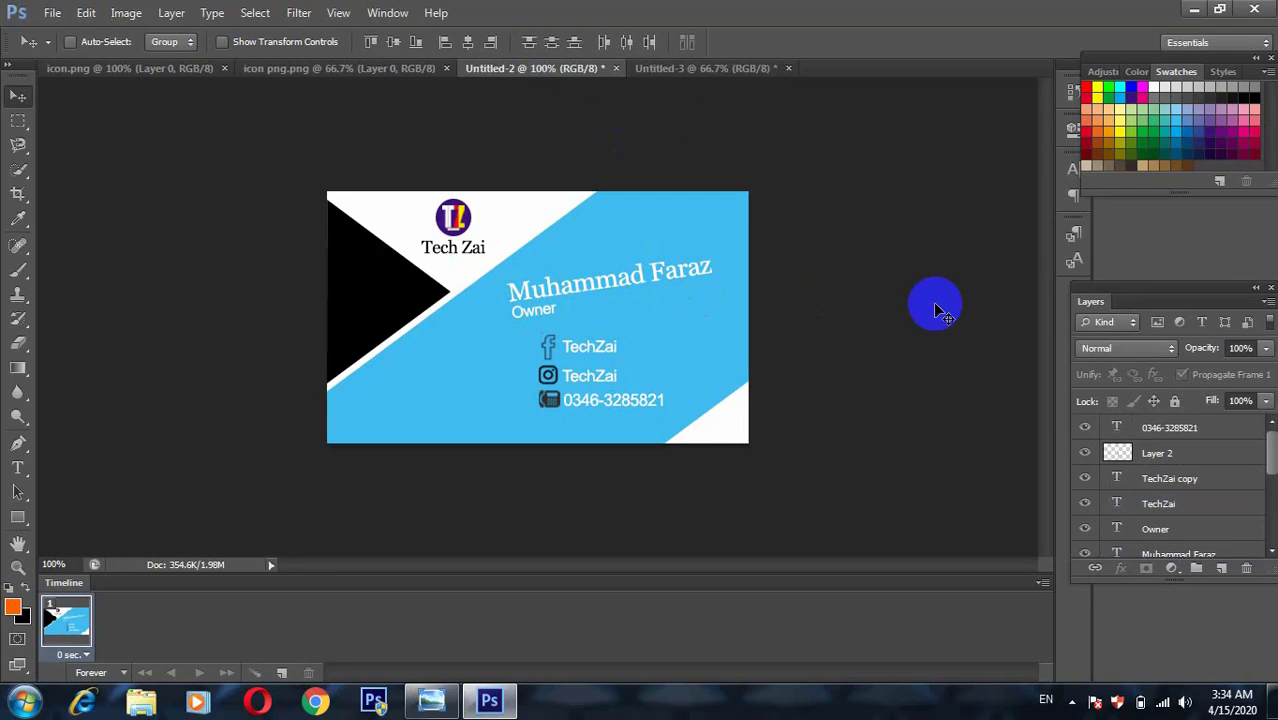
# Step: Minimize Photoshop and the photo viewer, then refresh the Windows desktop
pyautogui.click(1197, 11)
pyautogui.click(1197, 11)
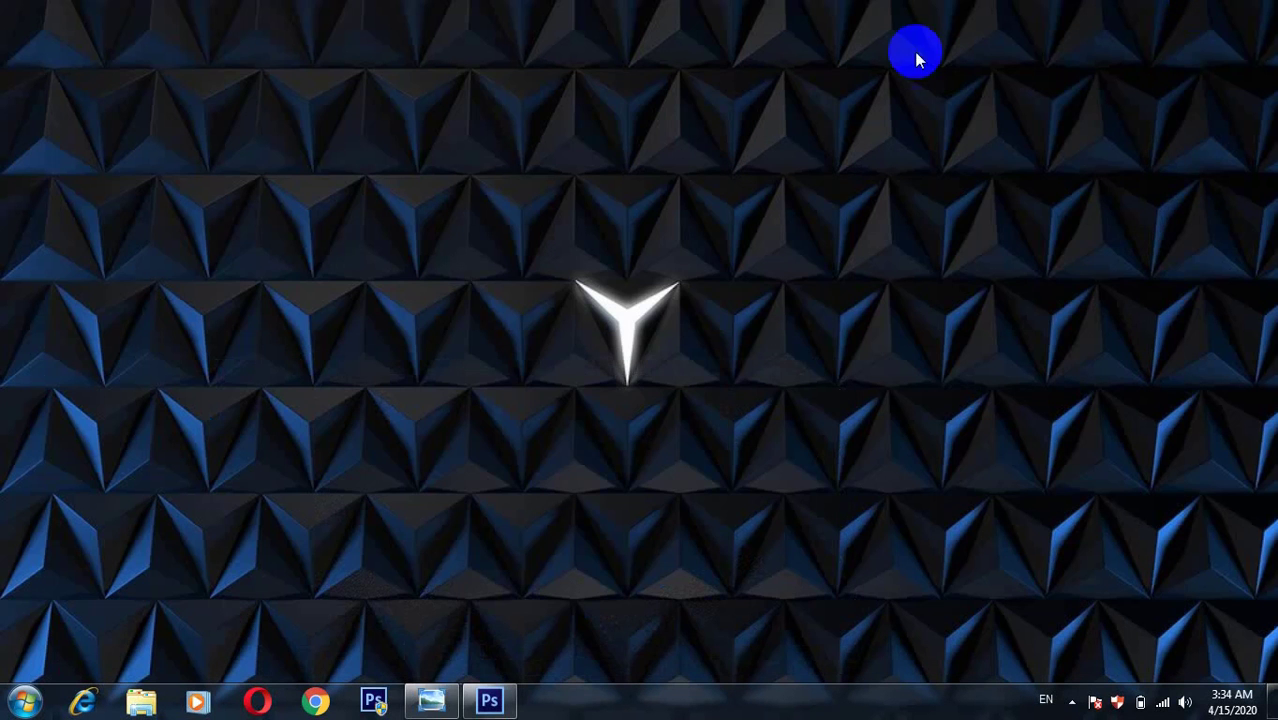
pyautogui.rightClick(617, 149)
pyautogui.click(667, 202)
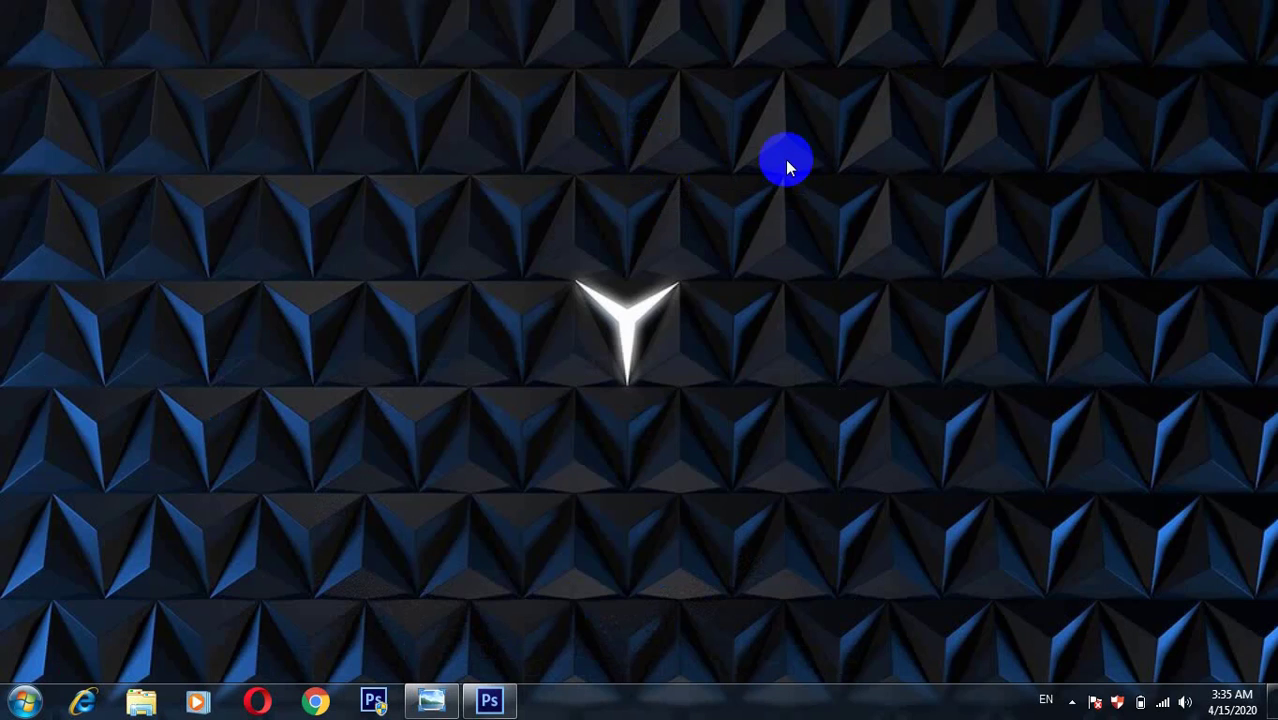